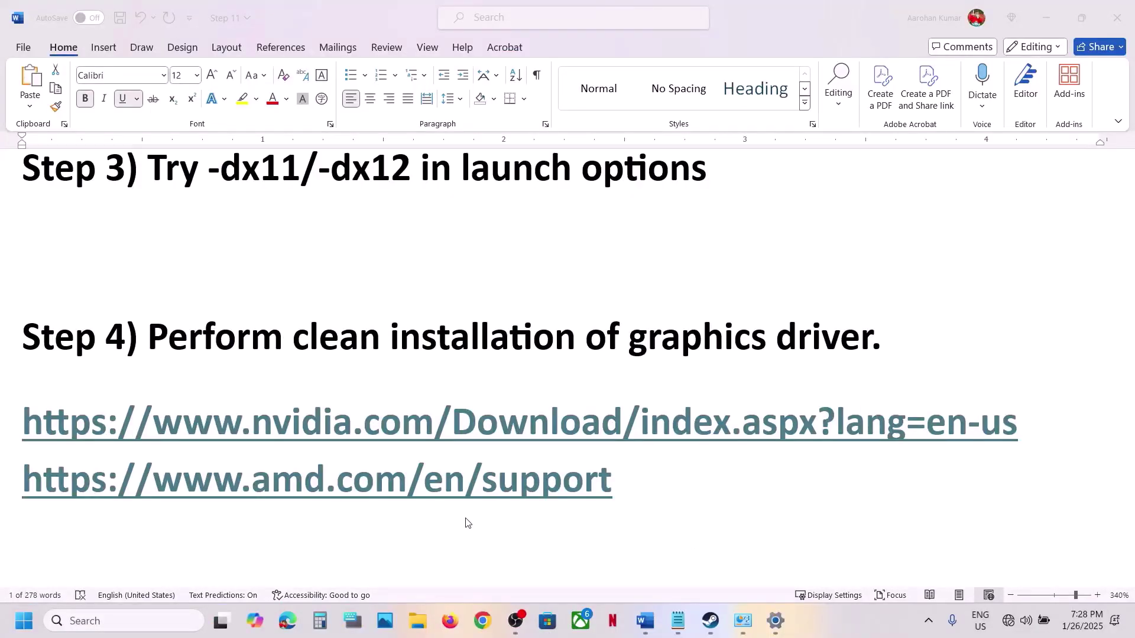
Return to the Word checklist and briefly select the AMD support link line.
key("alt+Tab")
left_click_drag(636, 480, 62, 495)
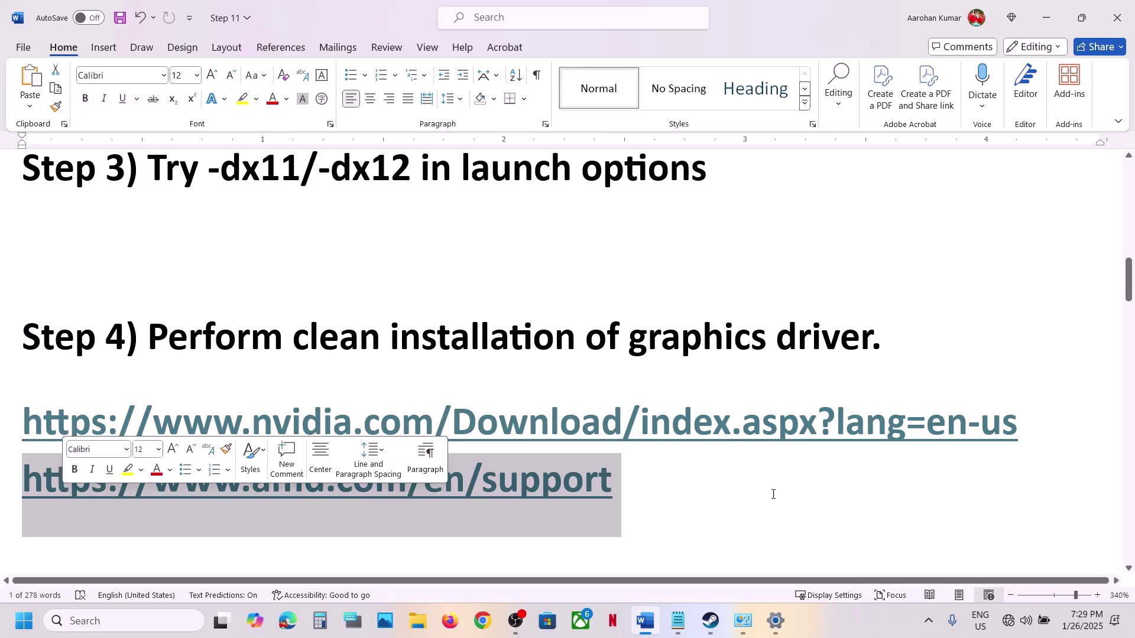
left_click(656, 484)
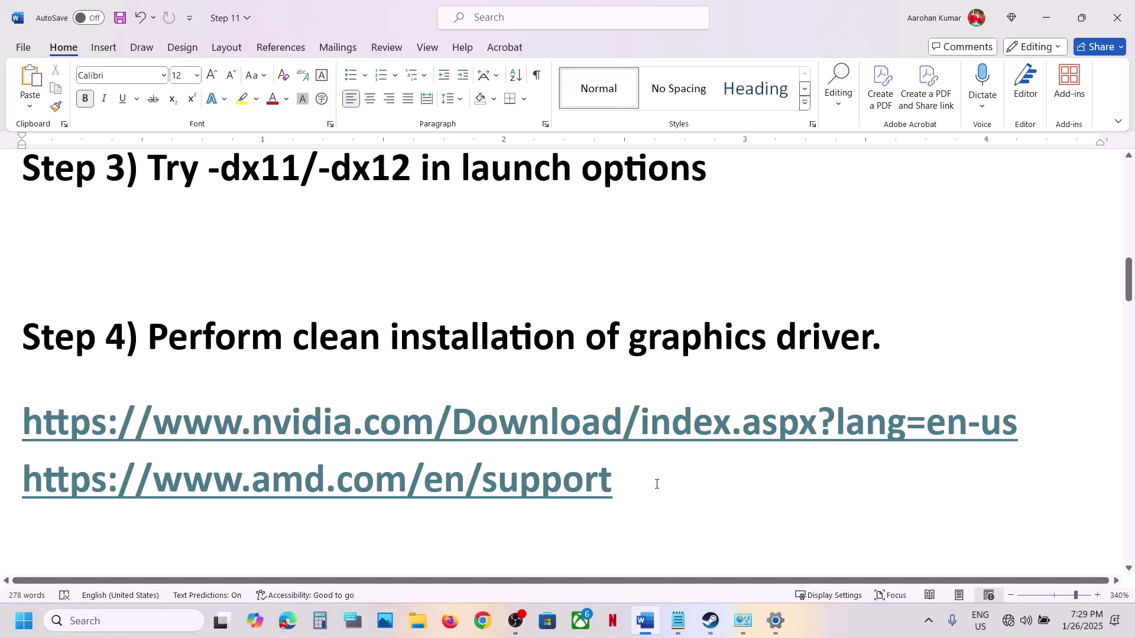
left_click_drag(291, 487, 593, 492)
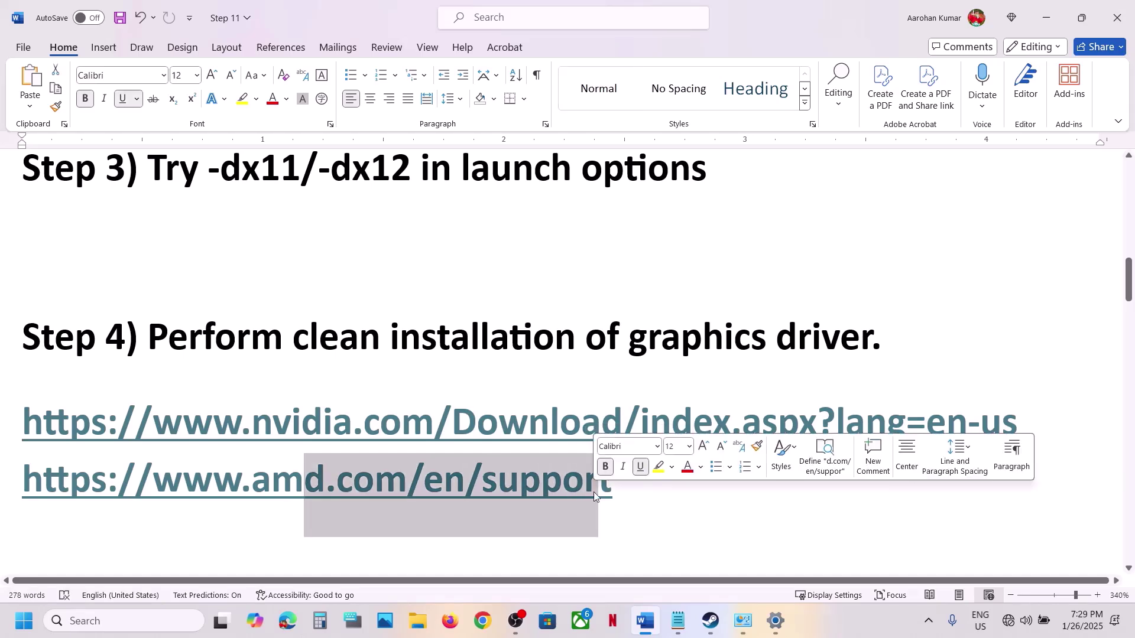
left_click(633, 489)
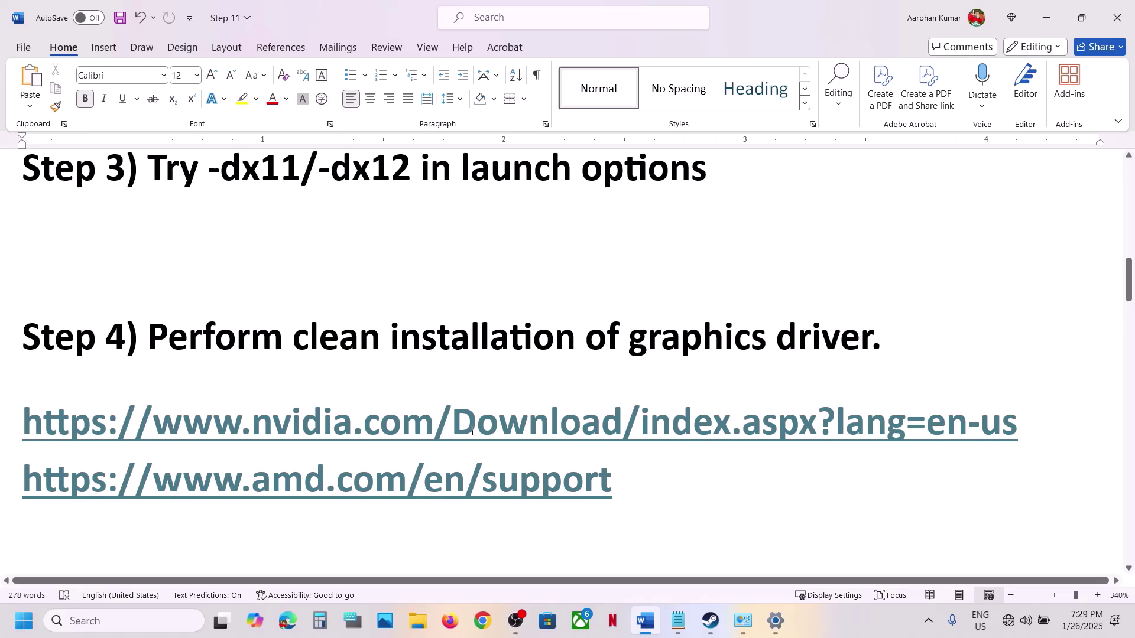
Scroll to Step 5, select the word 'graphics', and bring up Windows search.
scroll(345, 444, "down", 5)
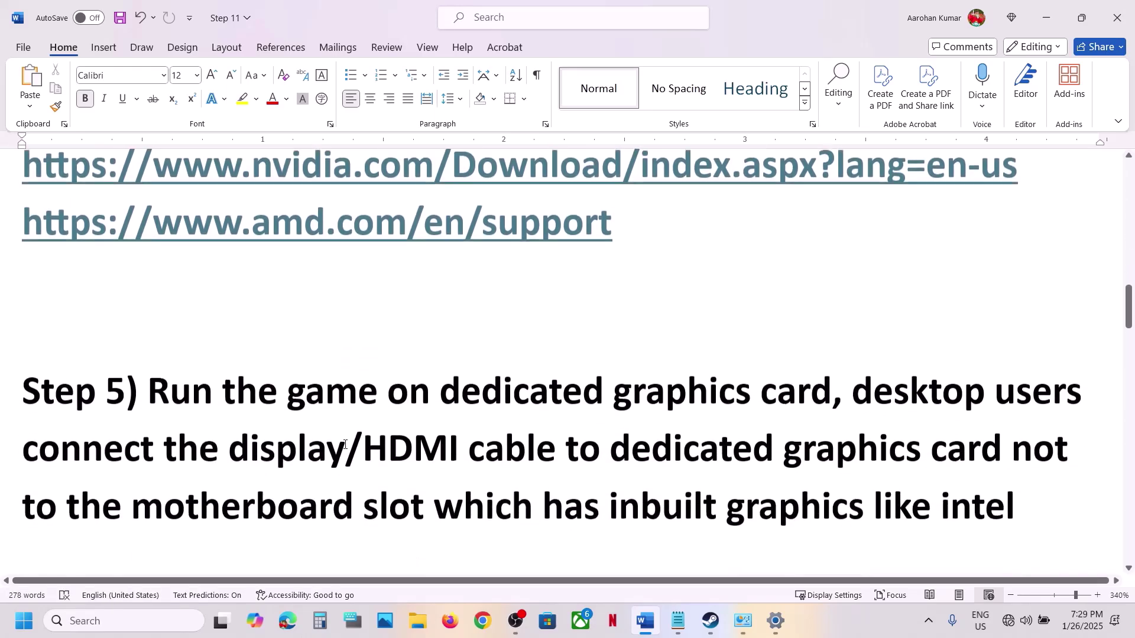
scroll(344, 445, "down", 1)
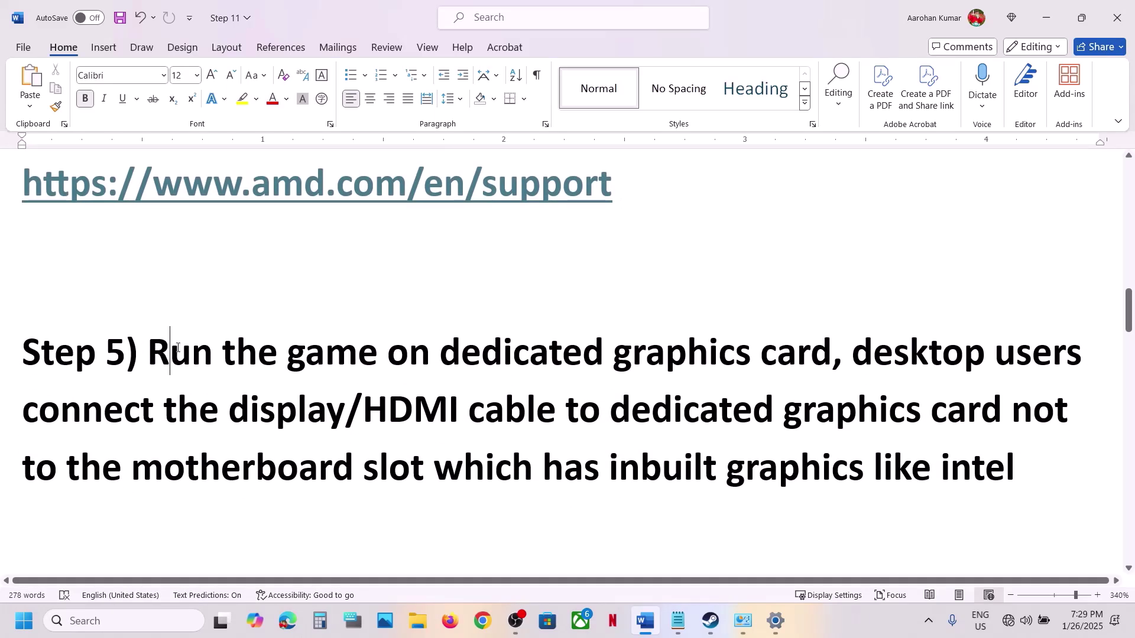
left_click_drag(178, 348, 756, 354)
left_click(606, 353)
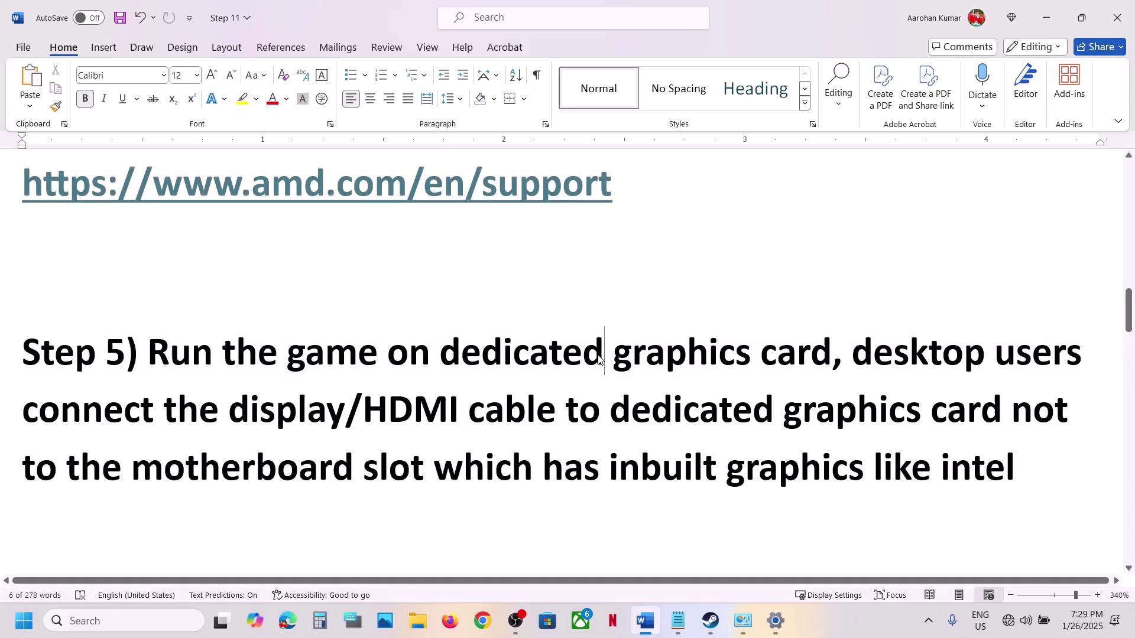
double_click(675, 356)
key("ctrl+c")
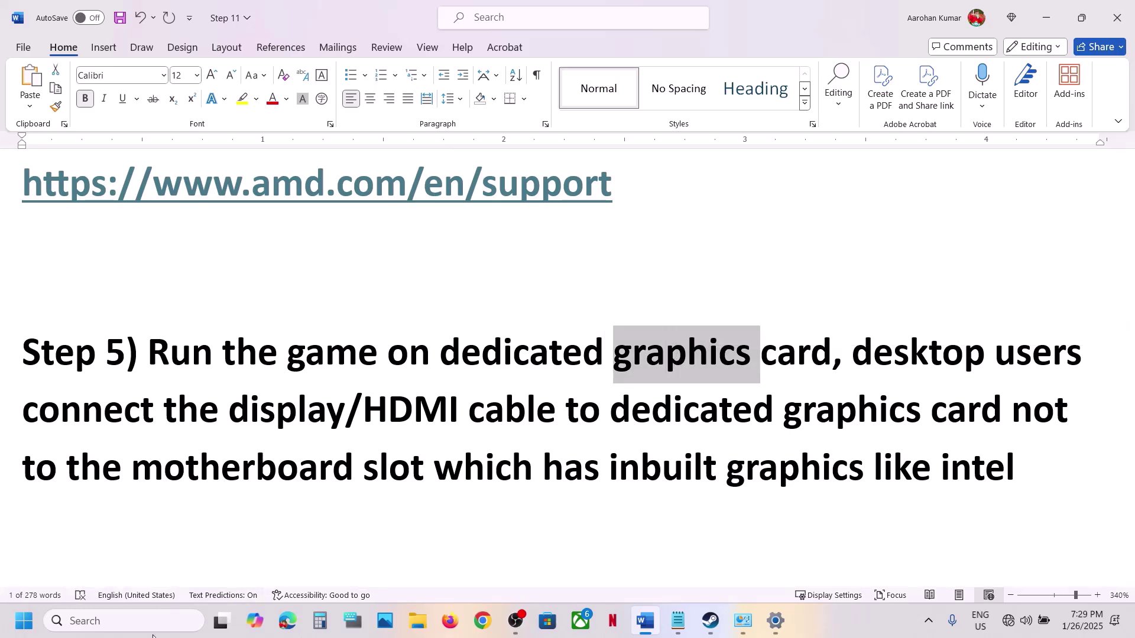
left_click(144, 622)
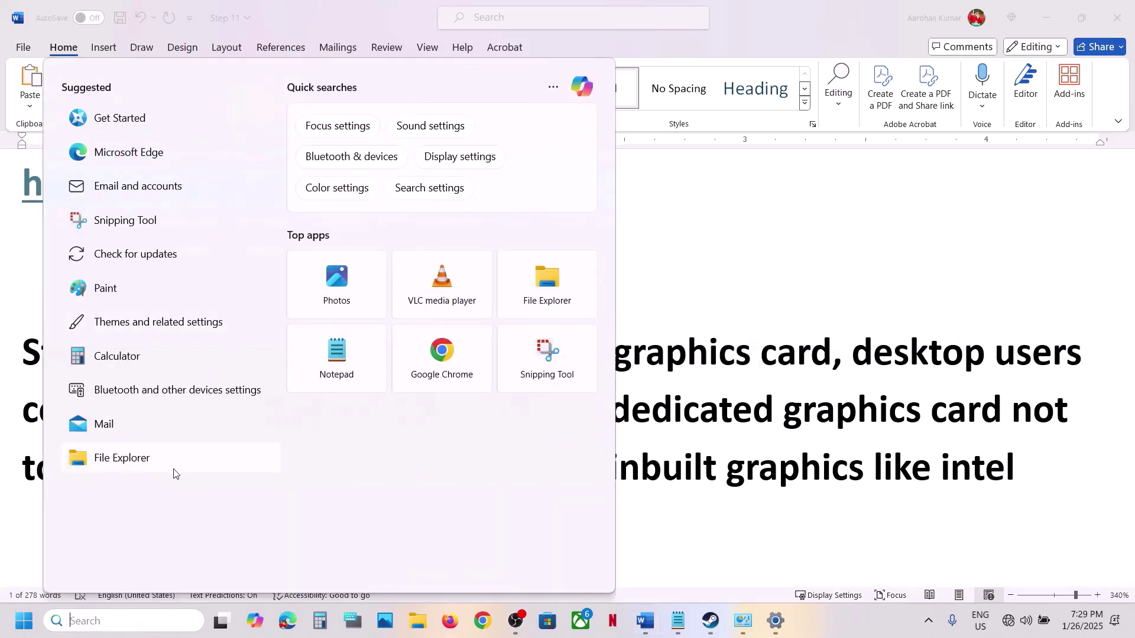
Open Windows Graphics settings from search and start adding a desktop app from the C: drive.
key("ctrl+v")
left_click(151, 178)
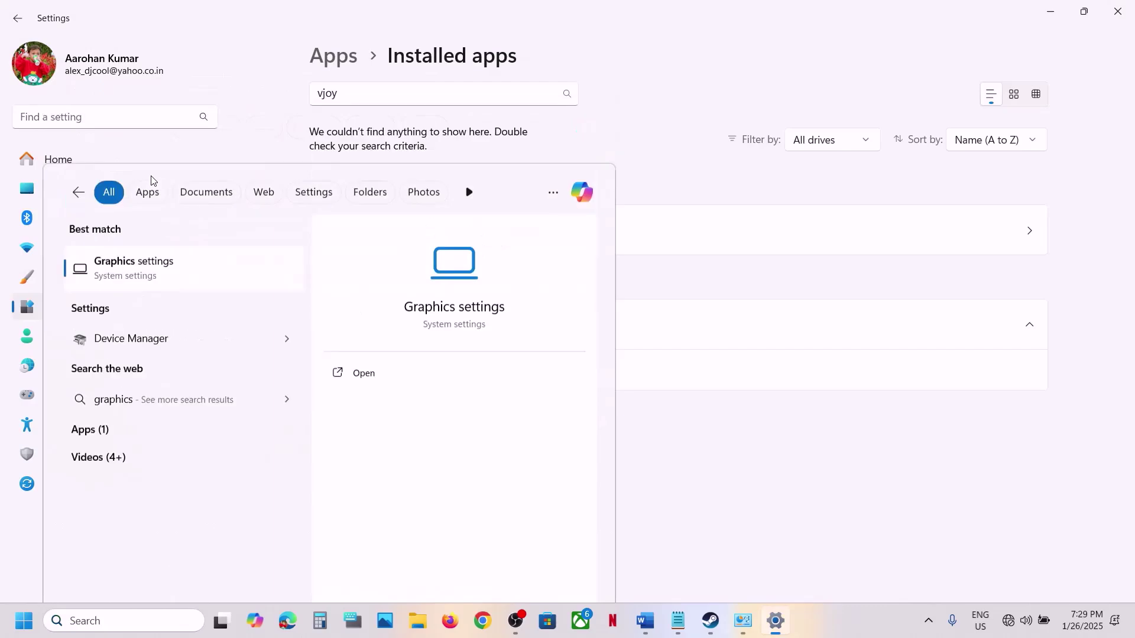
left_click(847, 408)
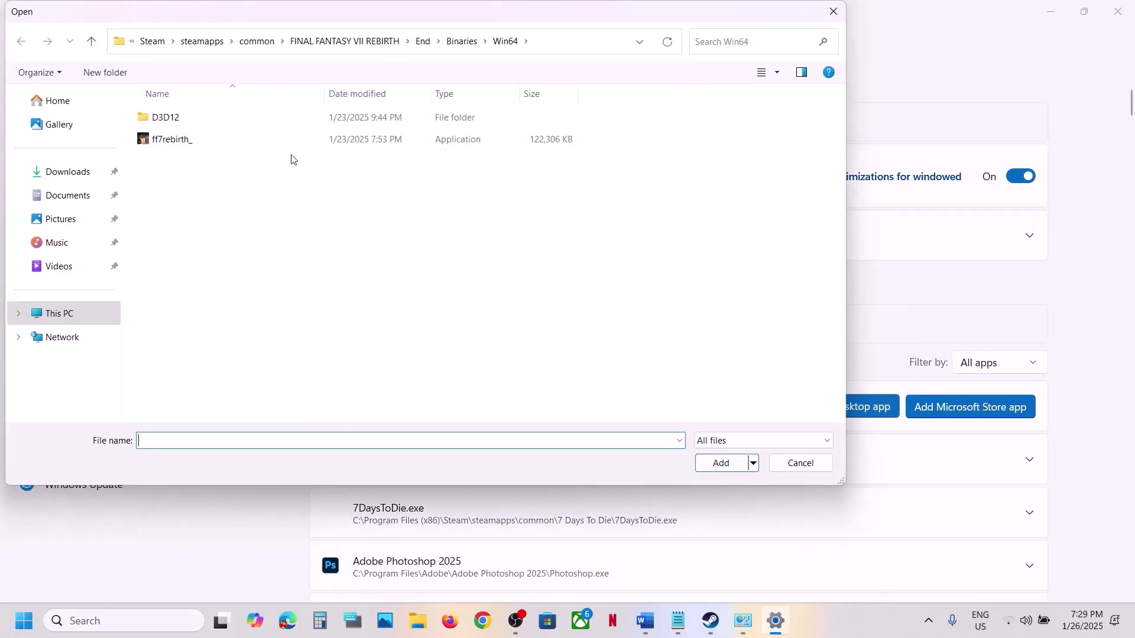
left_click(56, 313)
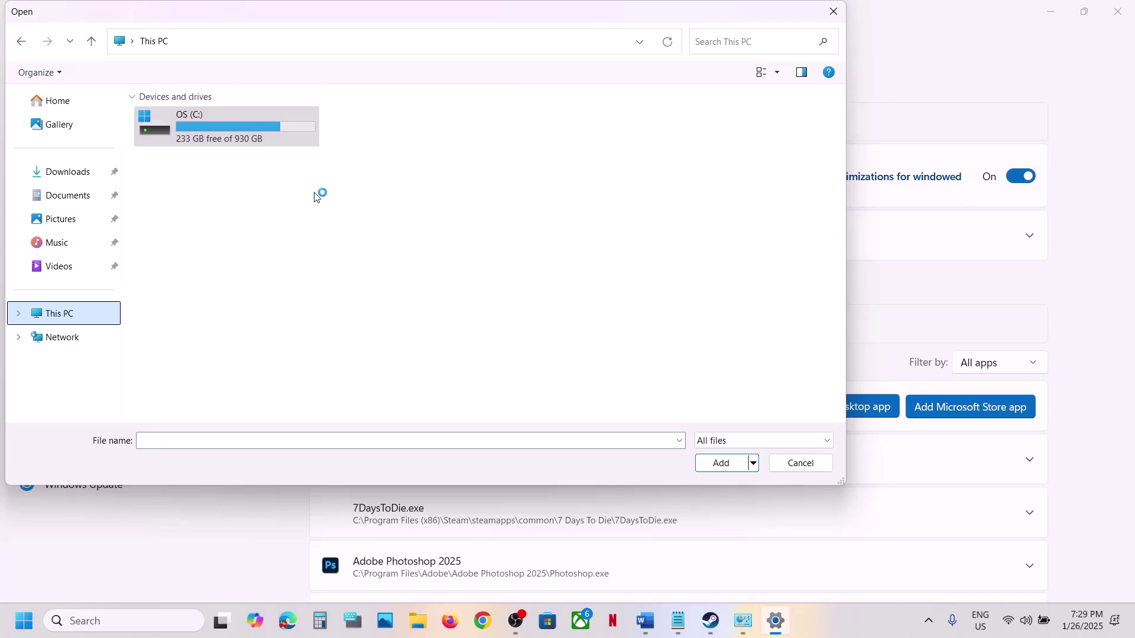
double_click(228, 126)
Browse to Program Files (x86)\Steam\steamapps\common\TokyoXtremeRacer and add the TokyoXtremeRacer application.
scroll(226, 266, "down", 1)
double_click(225, 268)
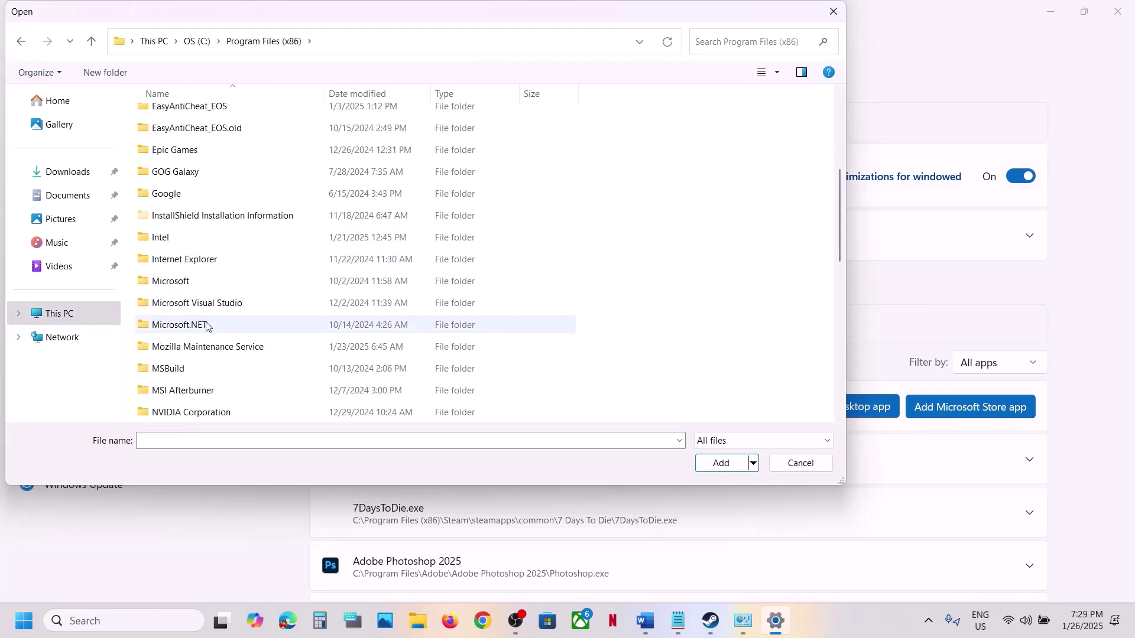
scroll(207, 327, "down", 3)
scroll(184, 361, "down", 2)
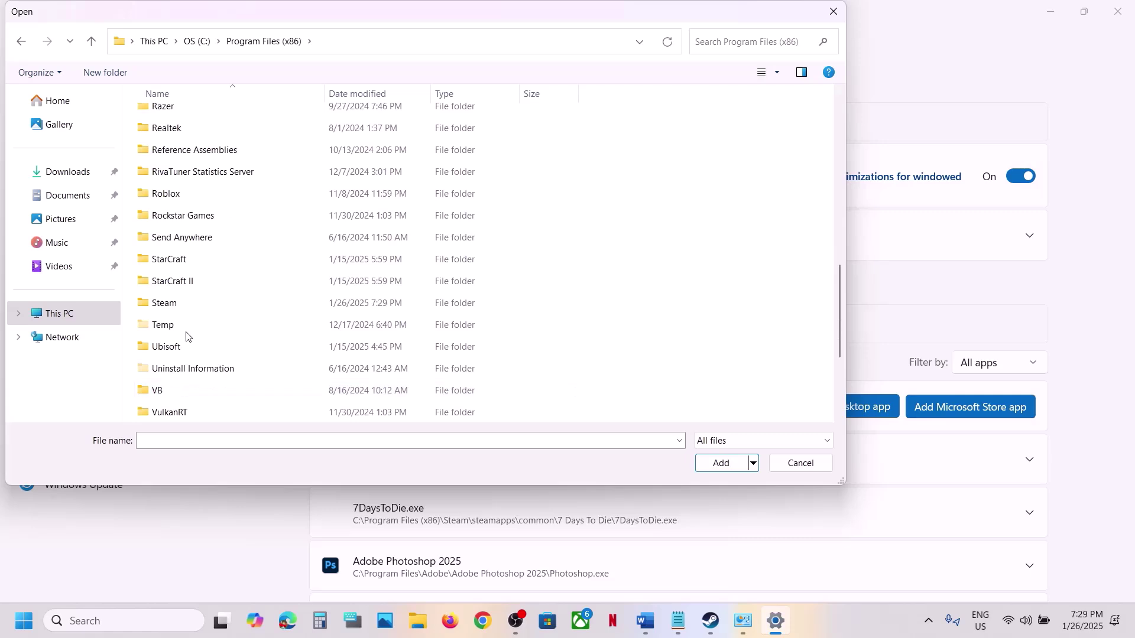
double_click(162, 309)
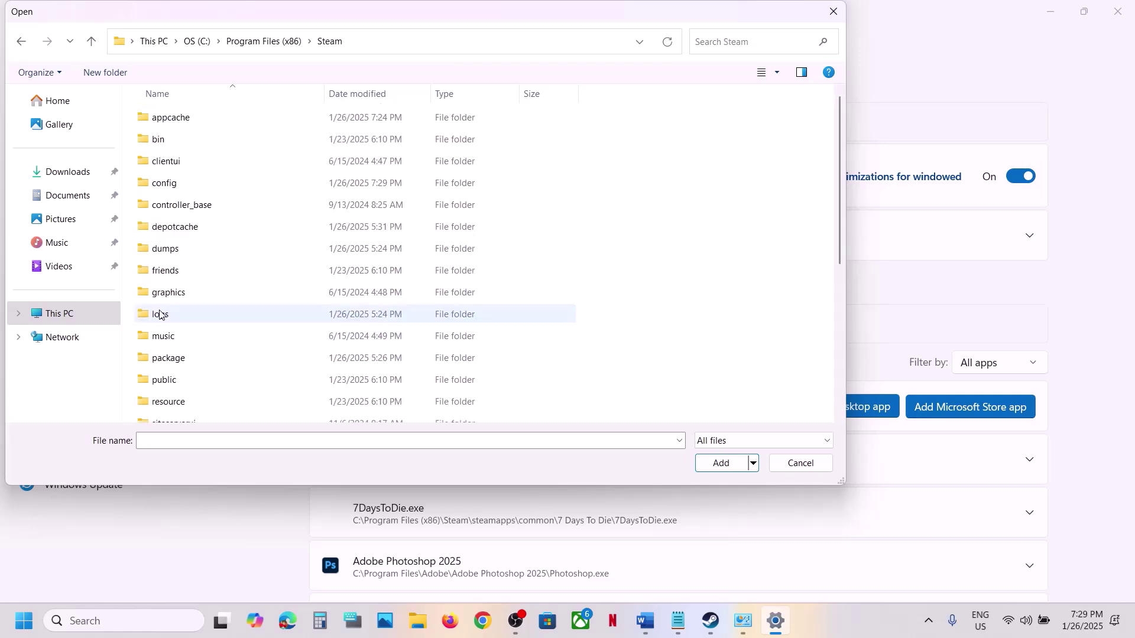
scroll(176, 361, "down", 3)
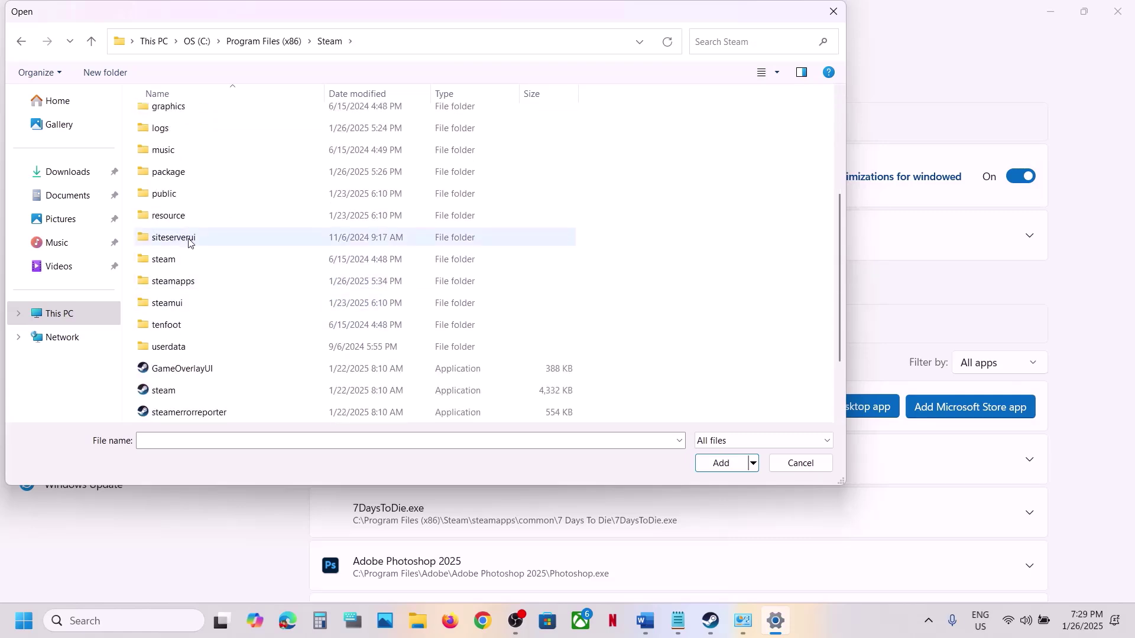
double_click(180, 283)
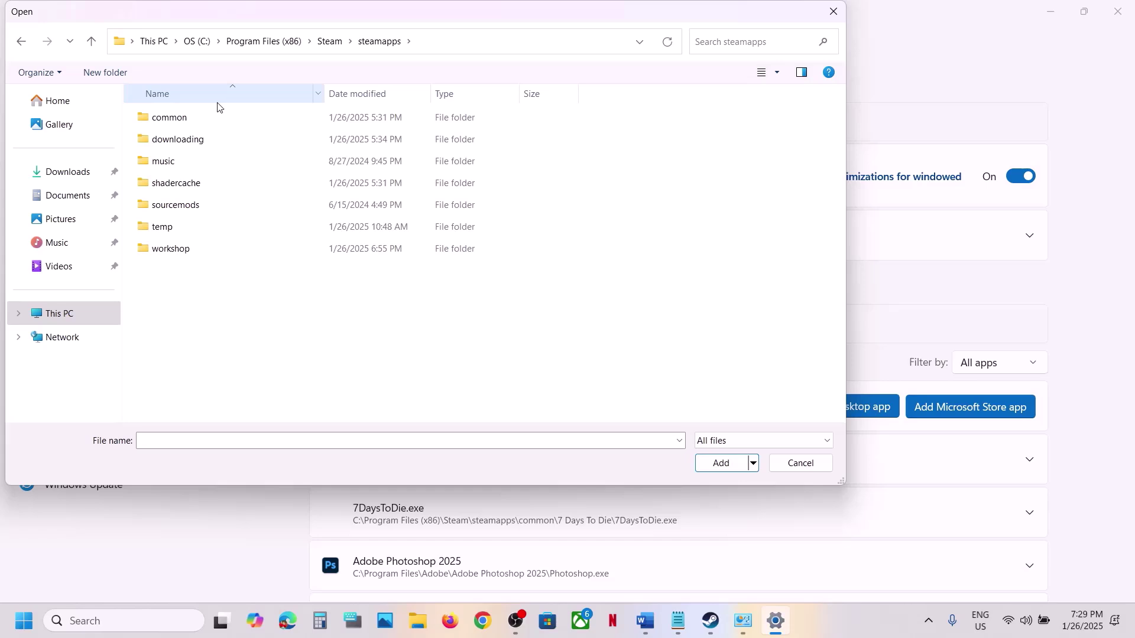
double_click(207, 117)
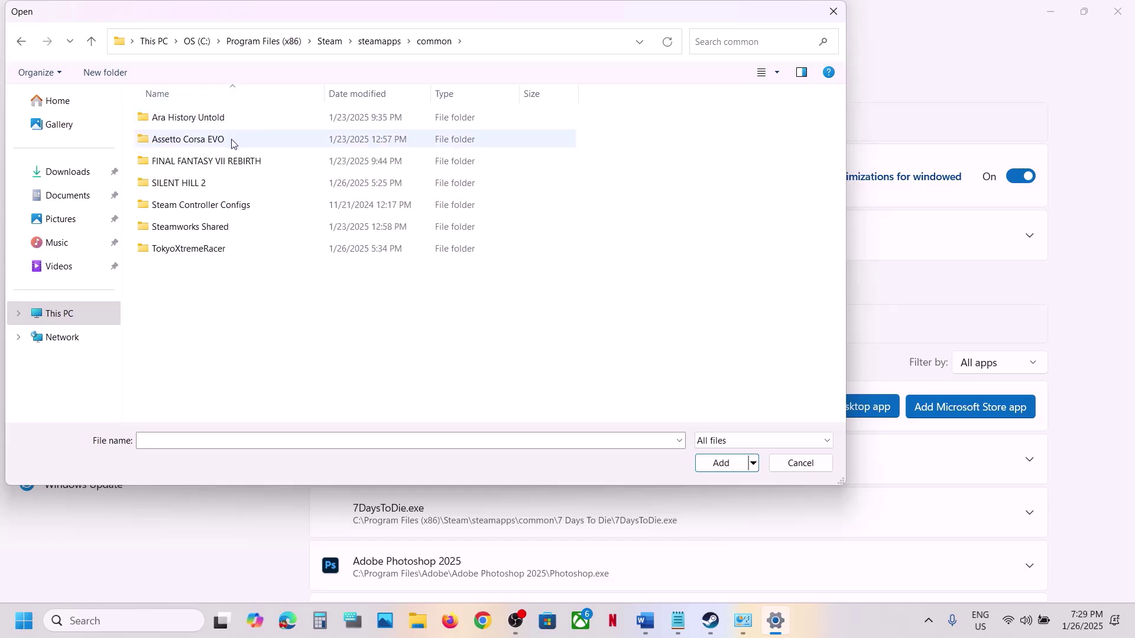
double_click(183, 248)
left_click(191, 169)
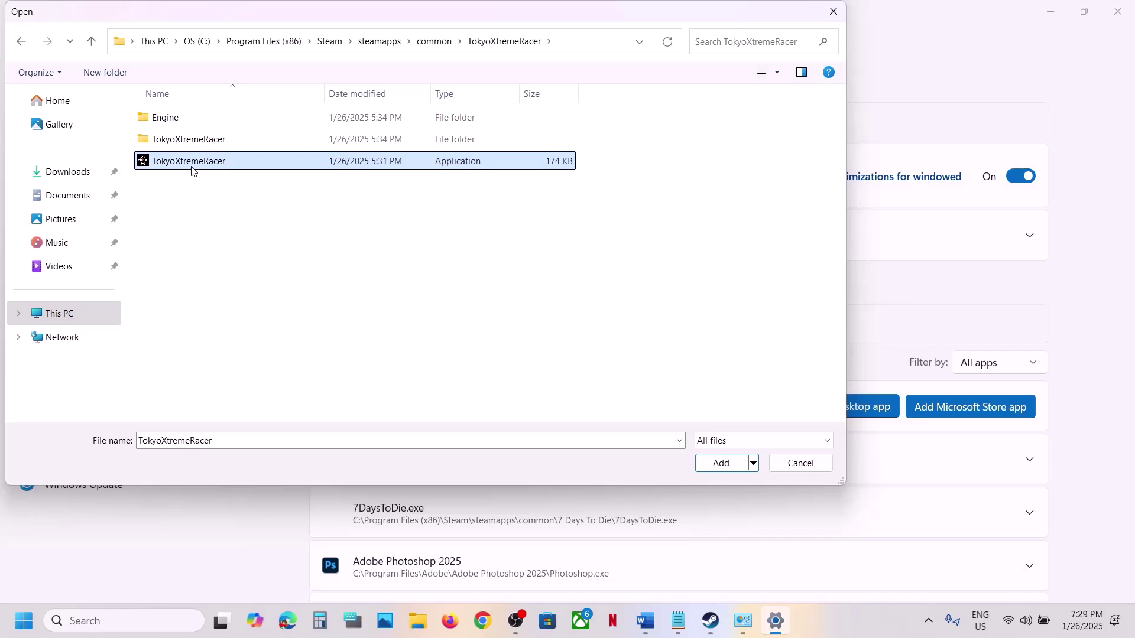
left_click(712, 464)
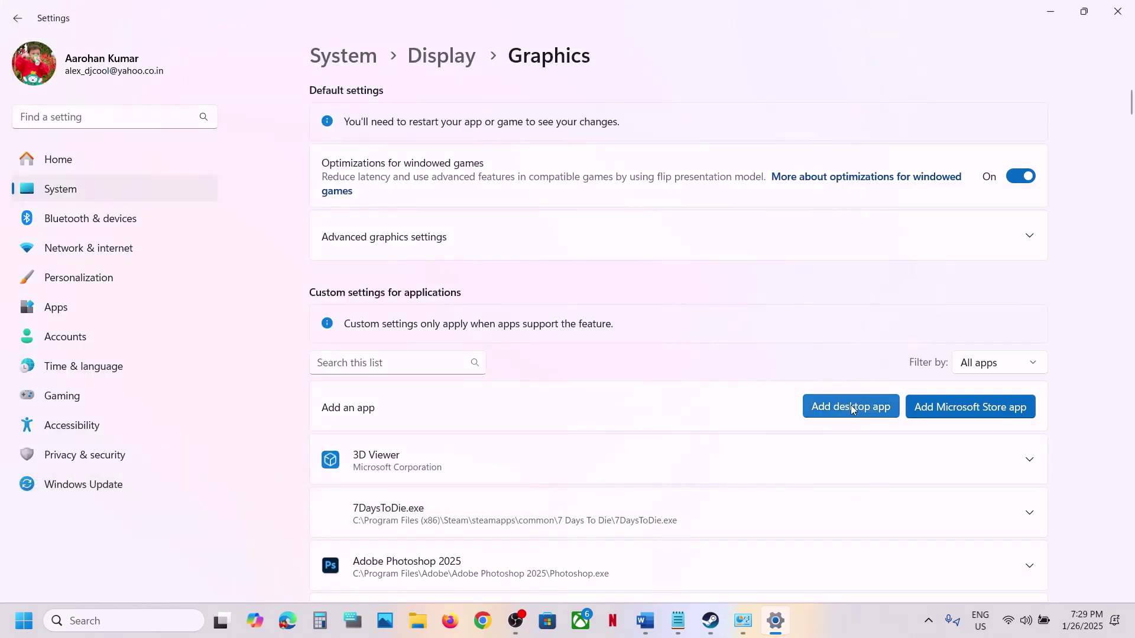
Set the TokyoXtremeRacer entry's GPU preference to High Performance (NVIDIA GeForce RTX 3050 Laptop GPU).
scroll(579, 495, "down", 1)
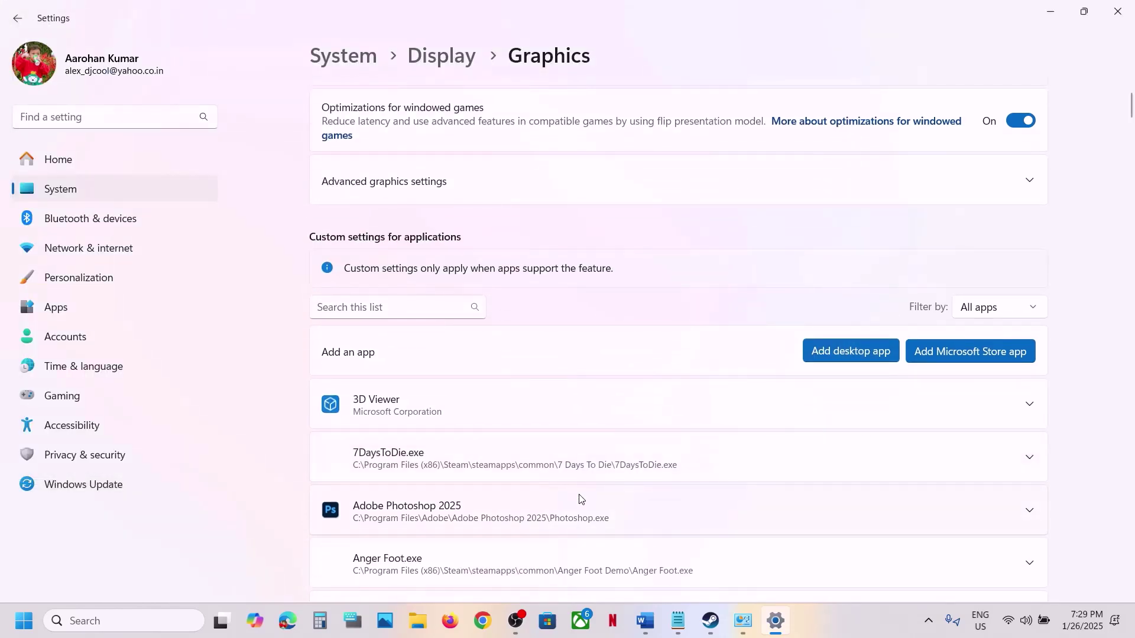
scroll(579, 499, "down", 5)
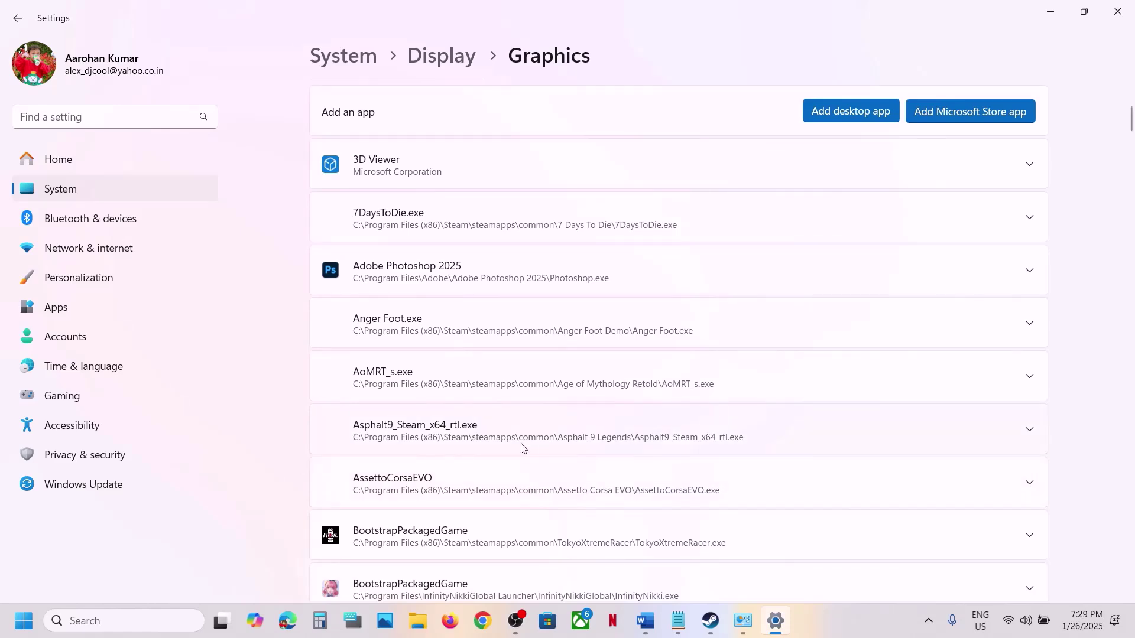
scroll(464, 461, "down", 1)
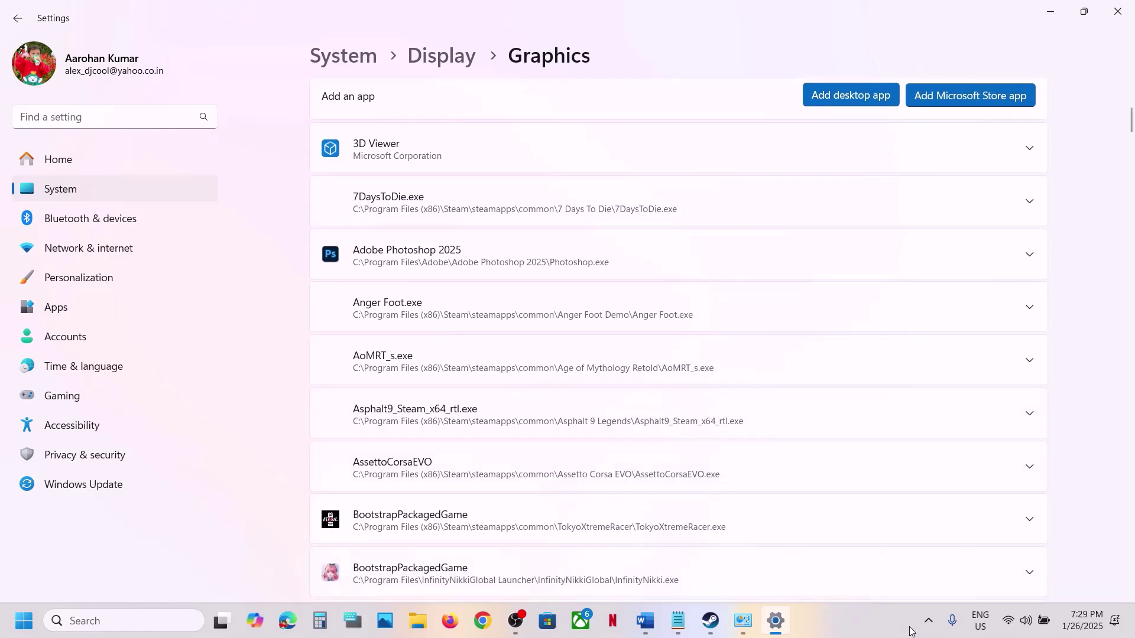
left_click(753, 525)
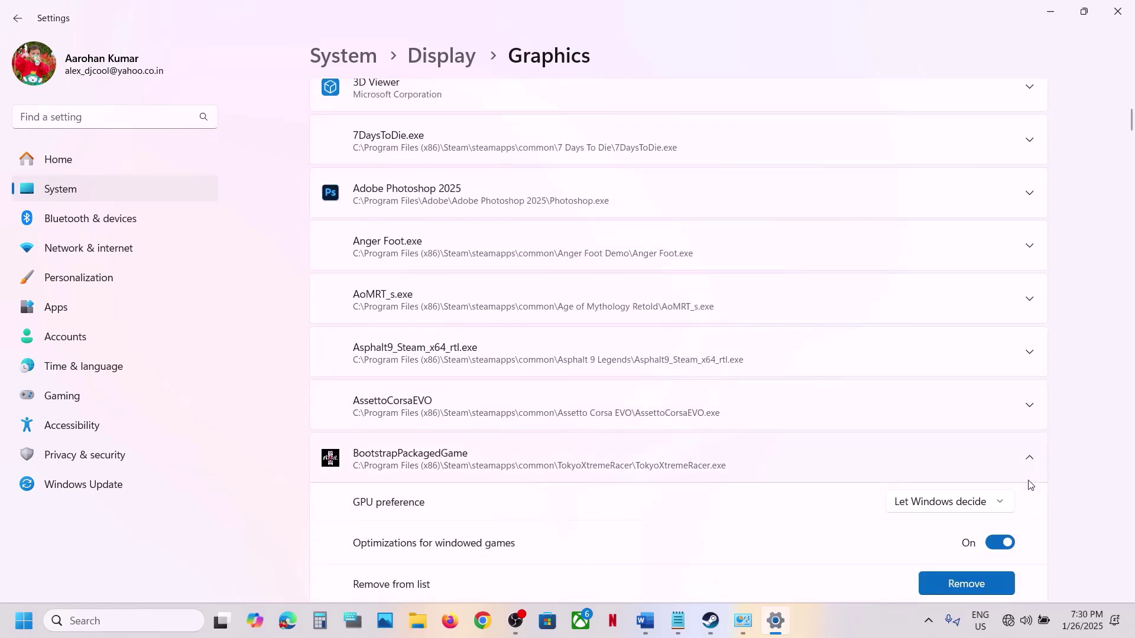
scroll(1029, 484, "down", 1)
left_click(959, 458)
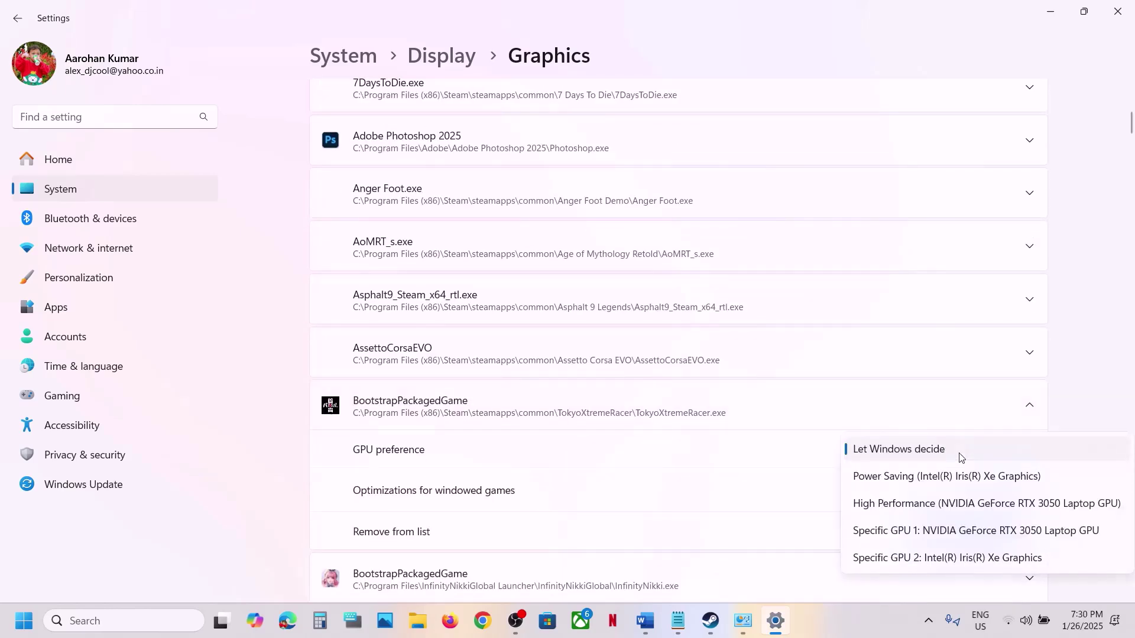
left_click(906, 502)
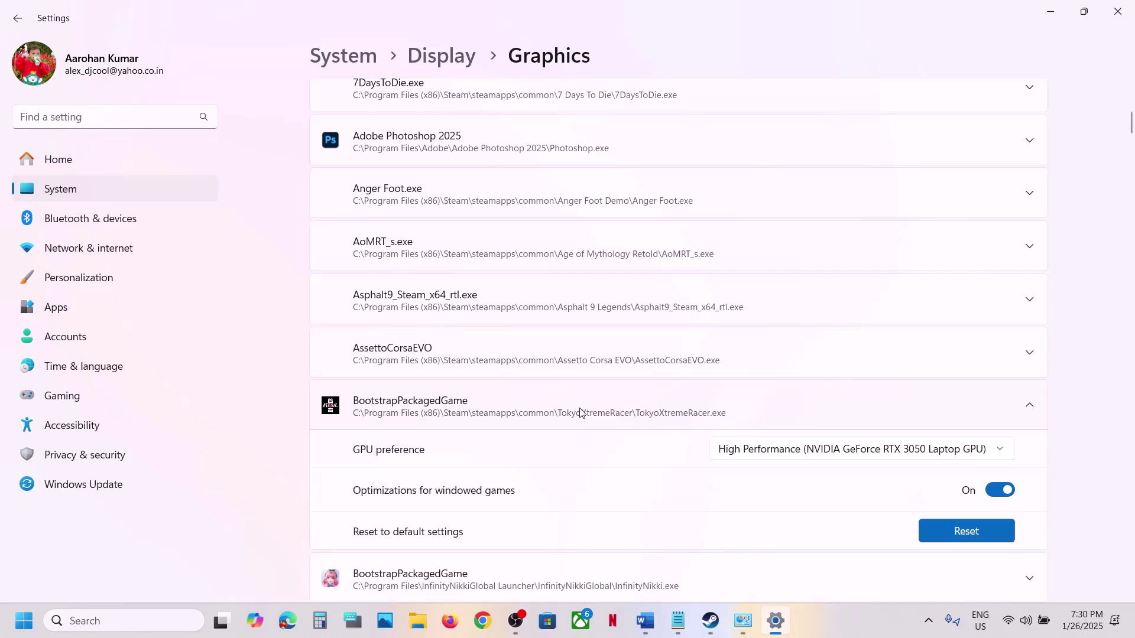
scroll(578, 412, "up", 3)
Add TokyoXtremeRacer-Win64-Shipping from the game's Binaries\Win64 folder to the Graphics app list.
left_click(865, 162)
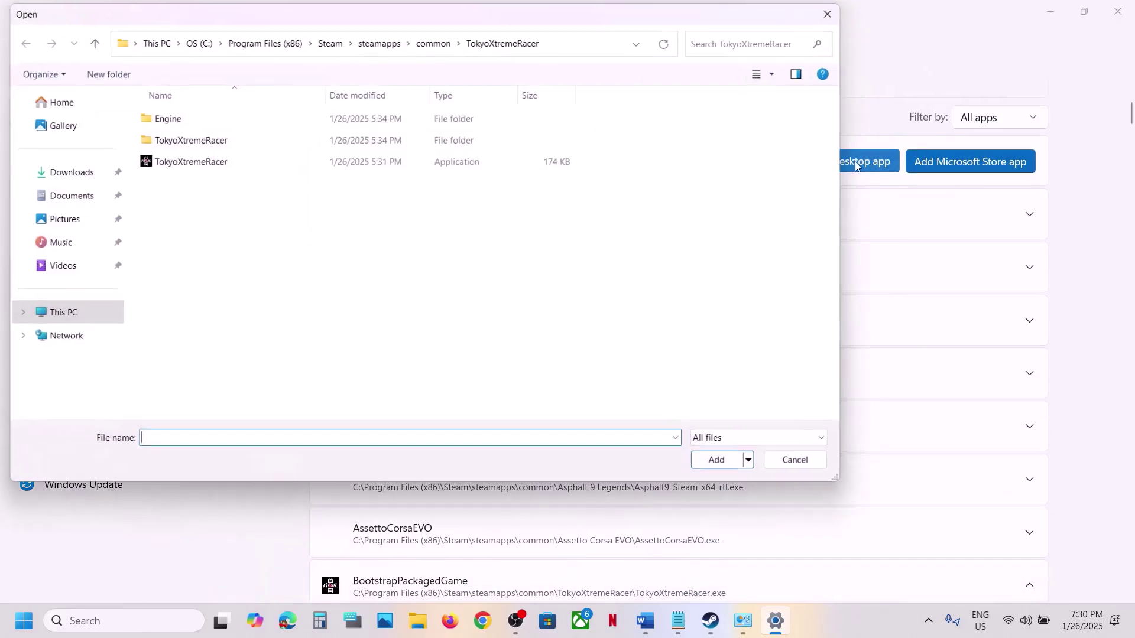
left_click(172, 142)
double_click(173, 142)
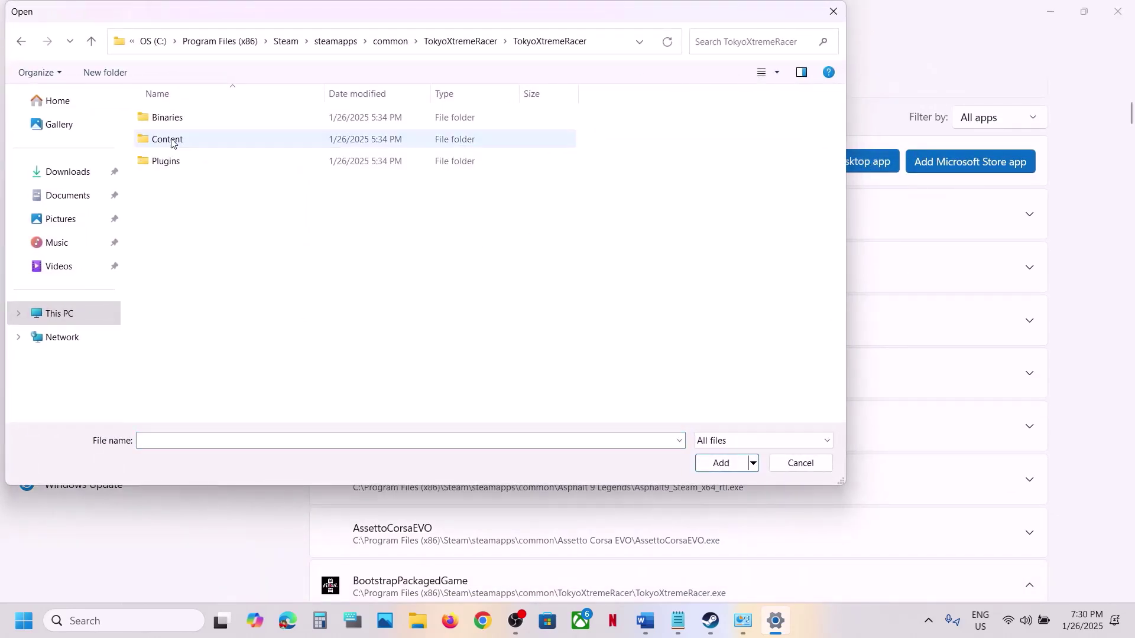
double_click(182, 122)
left_click(182, 123)
double_click(181, 124)
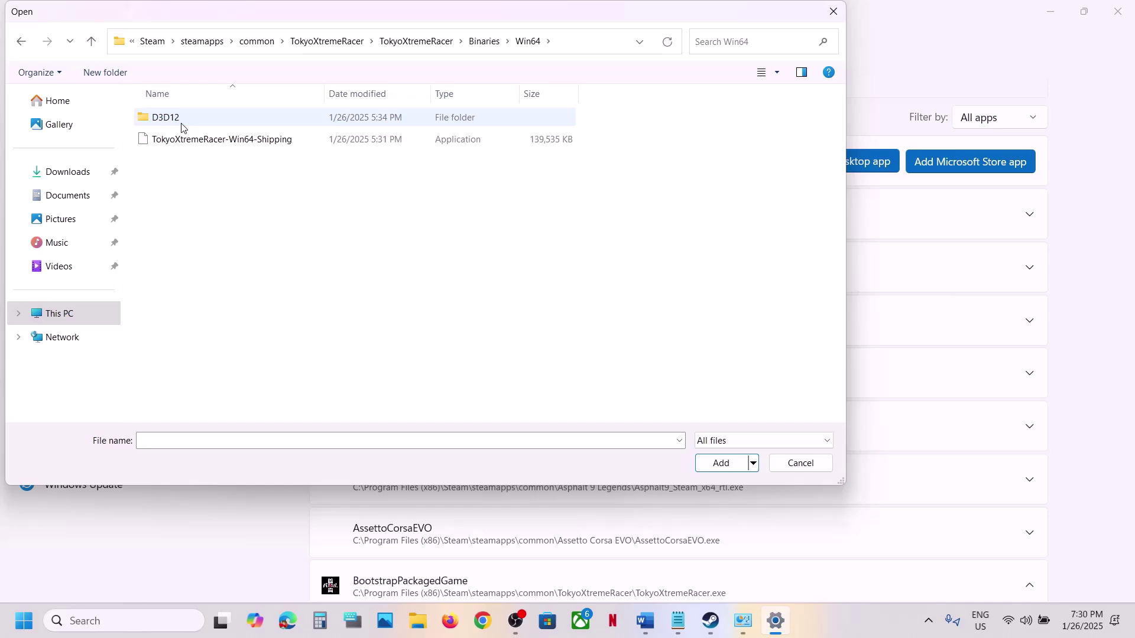
left_click(226, 139)
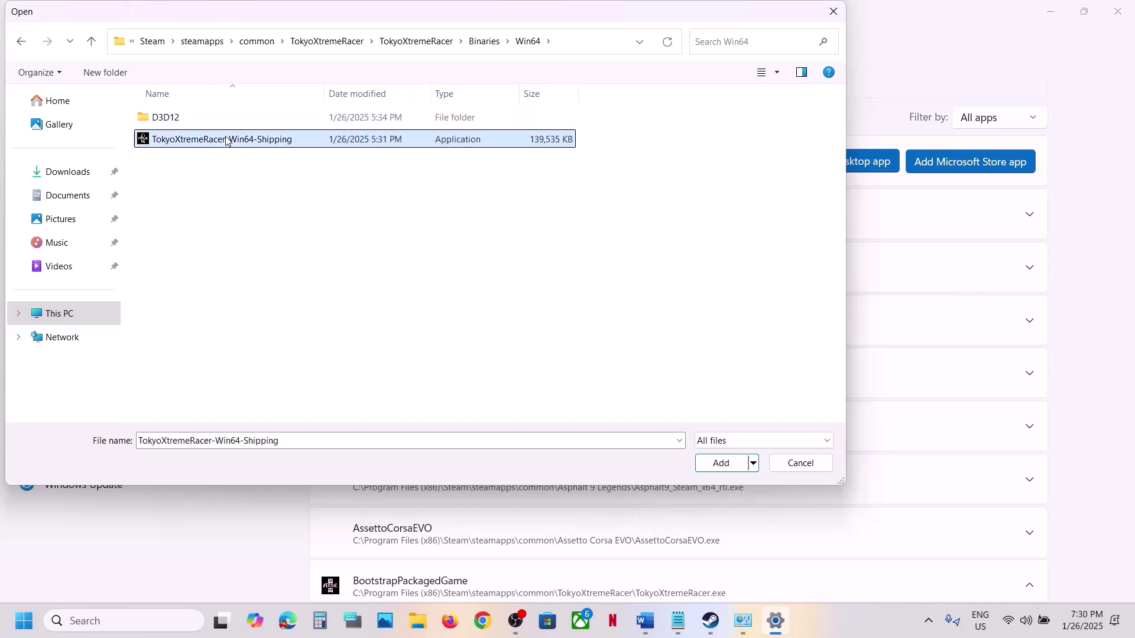
left_click(719, 462)
Set the shipping executable's GPU preference to High Performance NVIDIA, then close Settings.
scroll(590, 443, "down", 2)
scroll(537, 429, "down", 4)
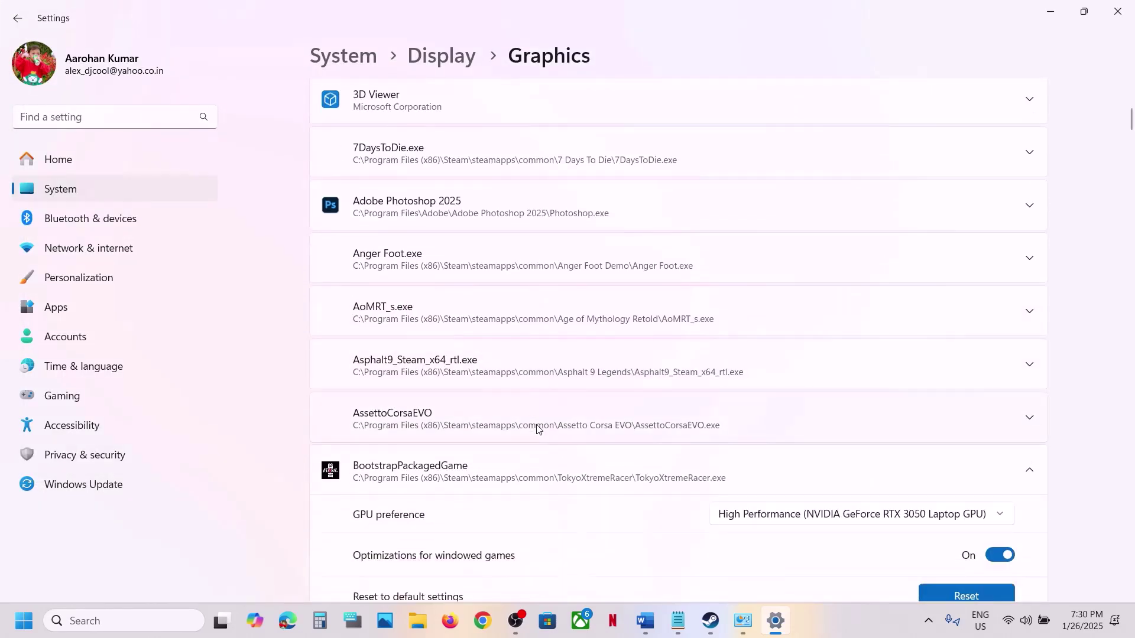
scroll(536, 430, "down", 20)
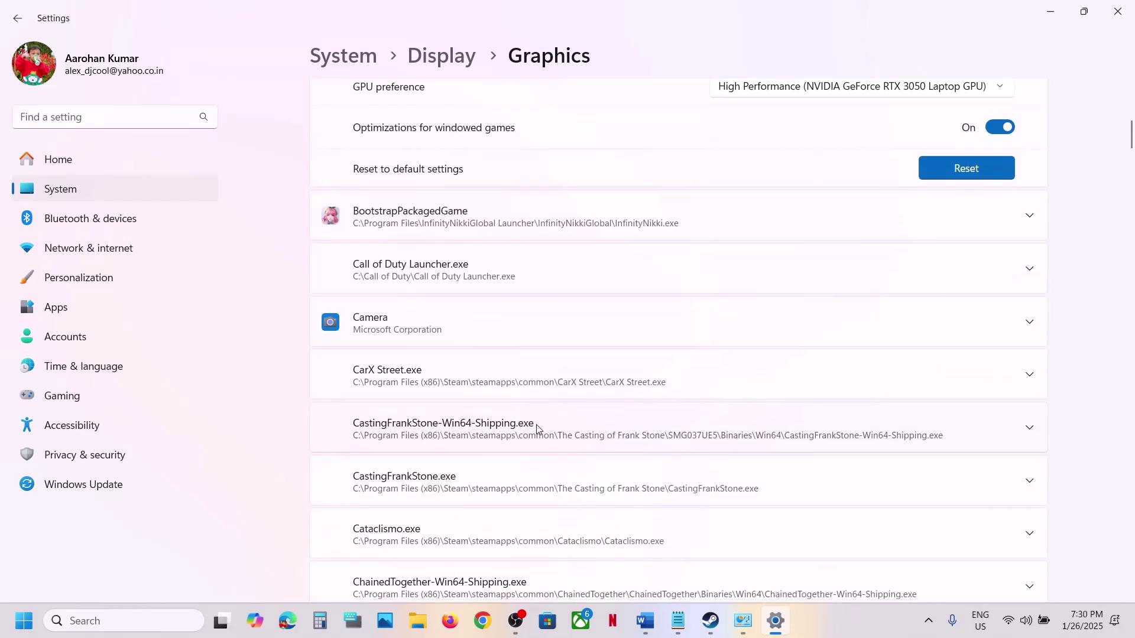
scroll(537, 430, "down", 20)
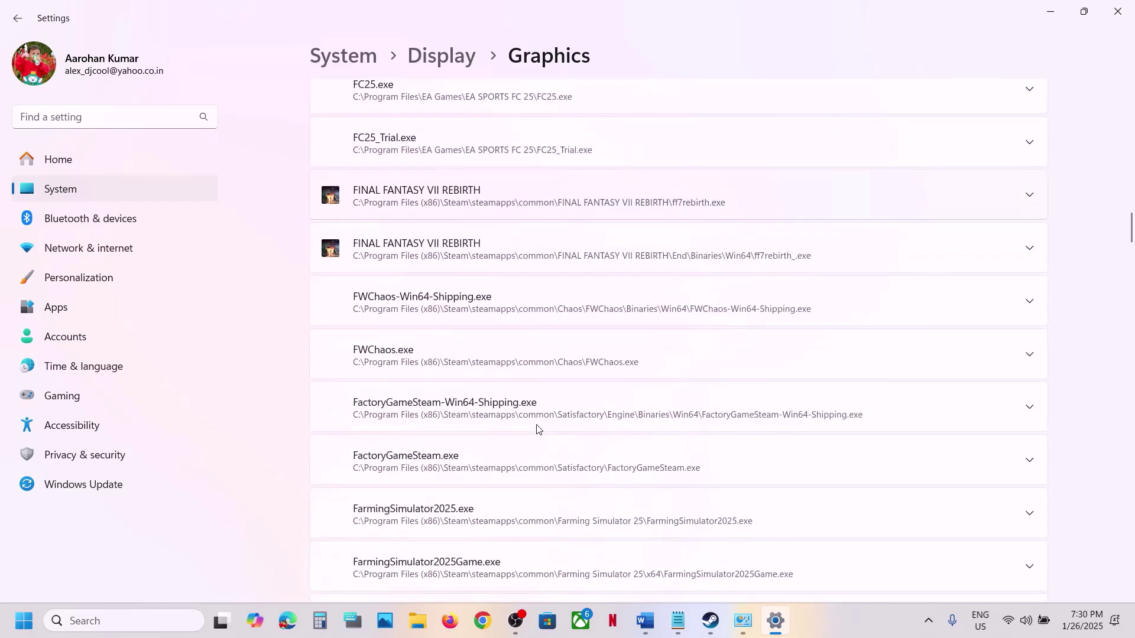
scroll(536, 430, "down", 15)
scroll(537, 430, "down", 20)
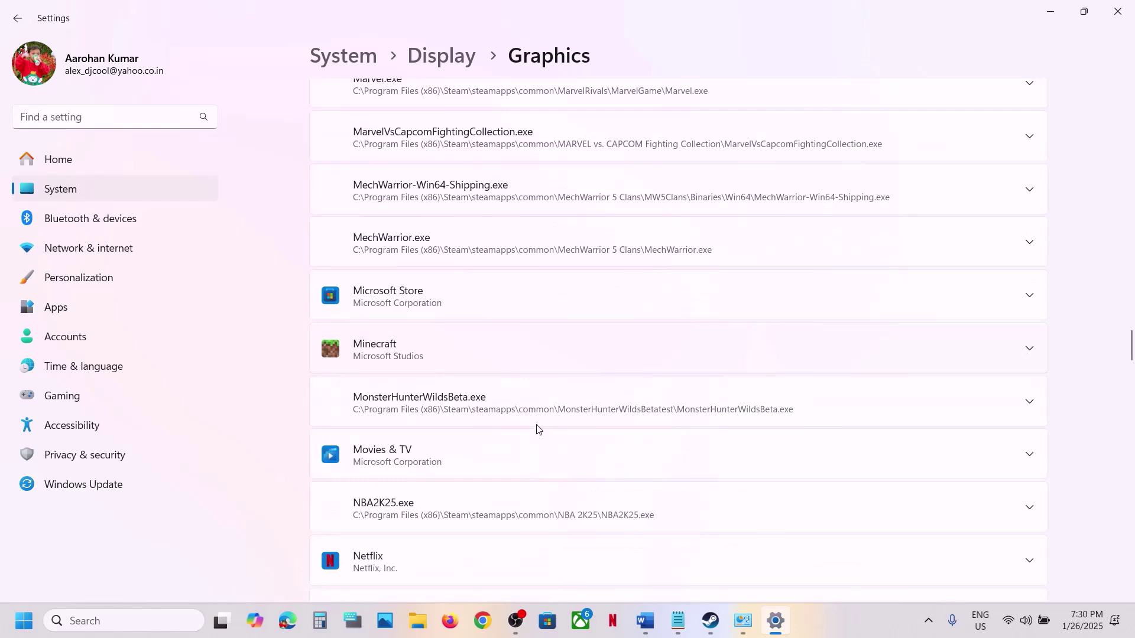
scroll(536, 429, "down", 20)
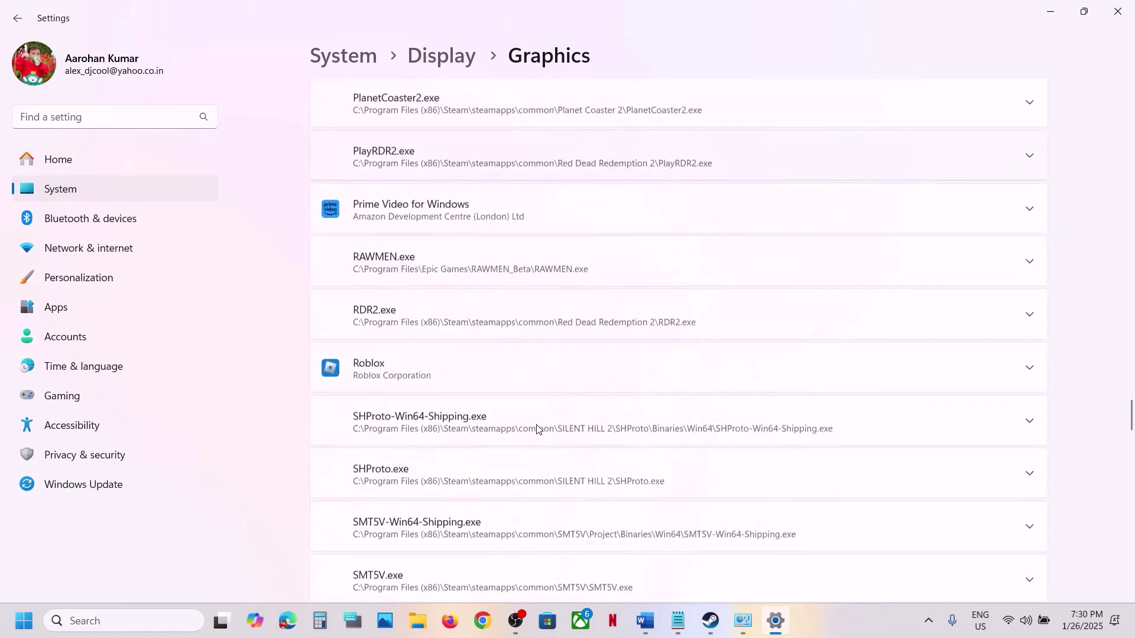
scroll(536, 430, "down", 15)
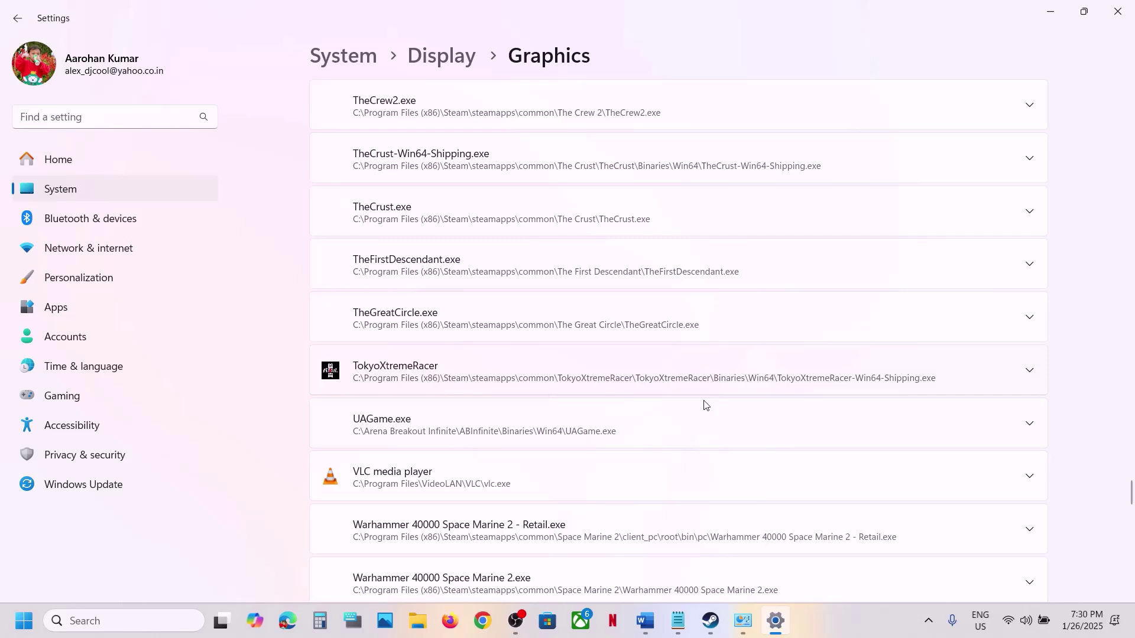
left_click(1029, 370)
scroll(678, 412, "up", 1)
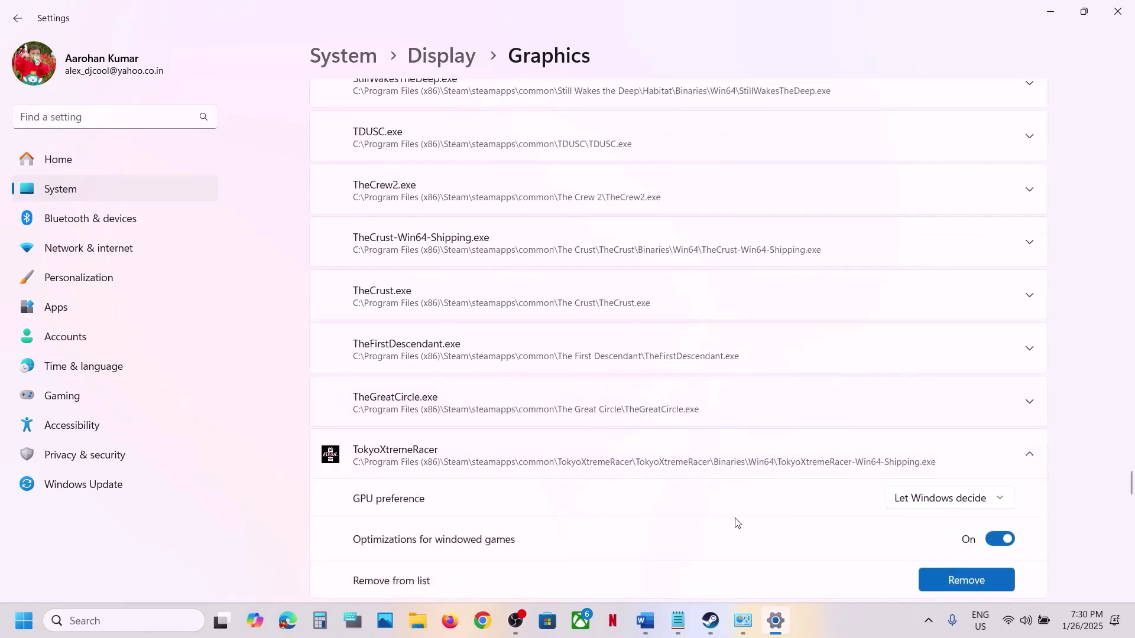
scroll(735, 522, "down", 1)
left_click(919, 422)
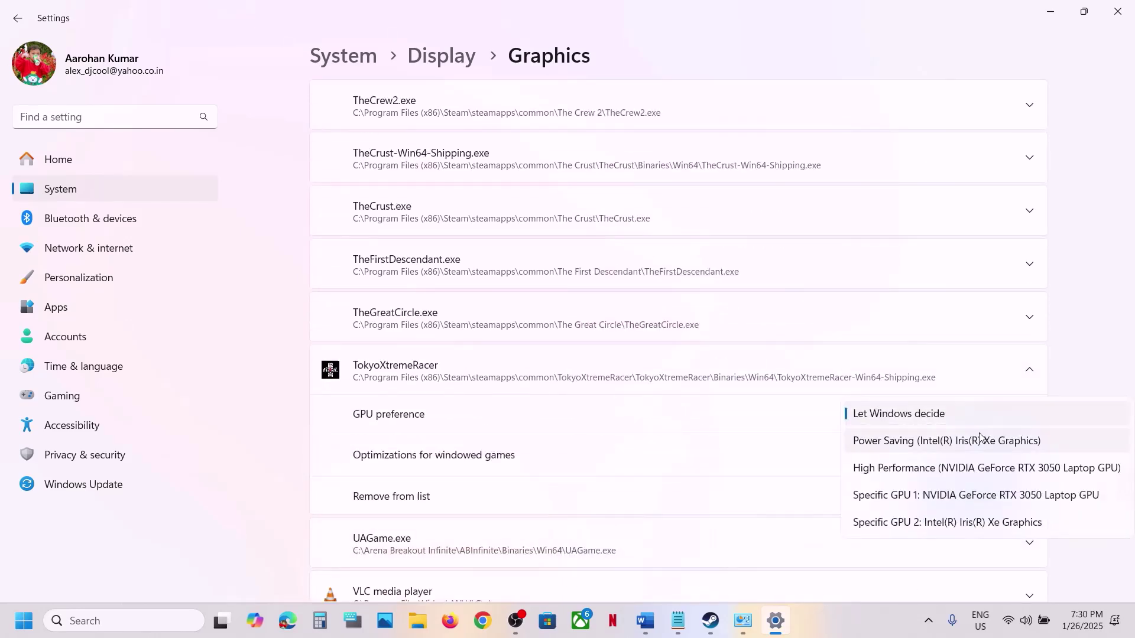
left_click(924, 467)
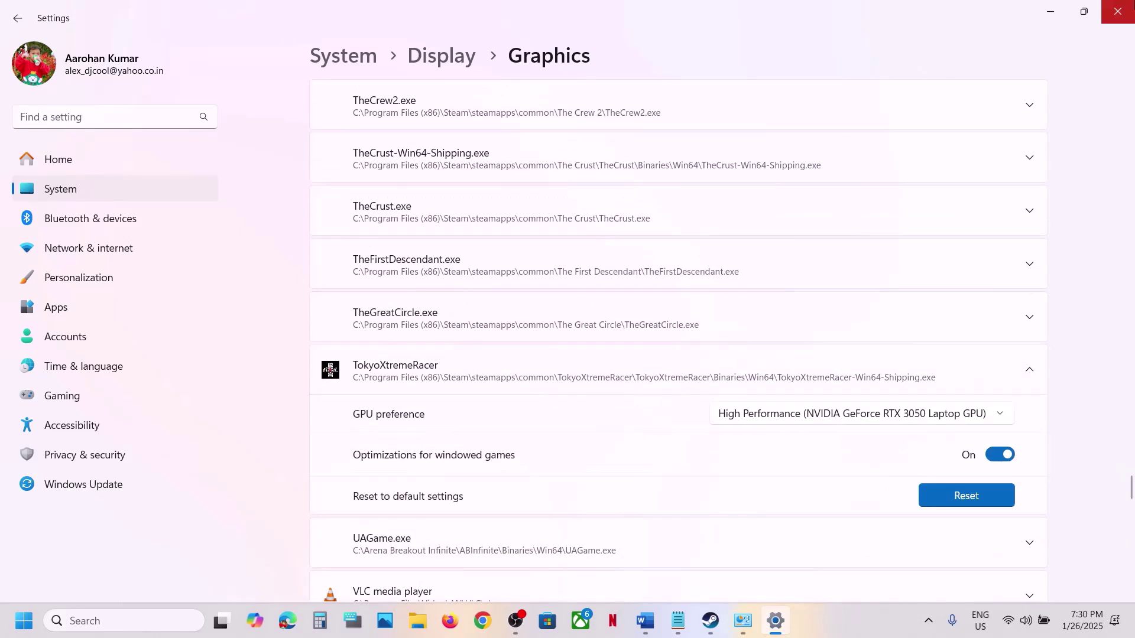
left_click(1117, 15)
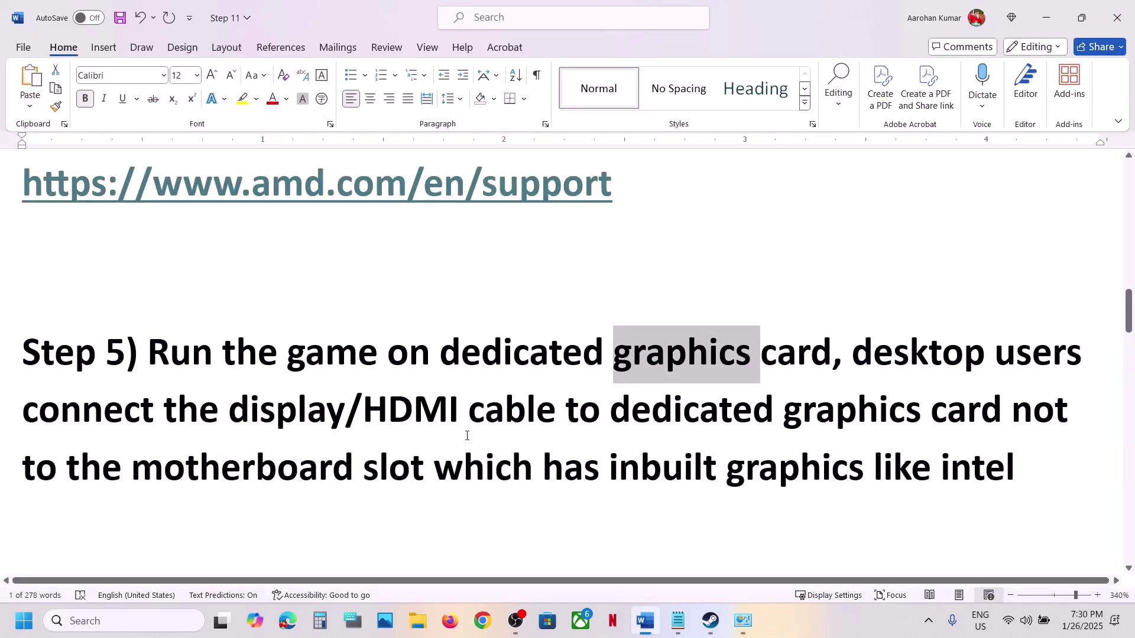
Highlight the Step 5 text about the display cable and motherboard slot.
left_click_drag(848, 355, 871, 410)
left_click_drag(751, 423, 414, 467)
left_click(410, 467)
left_click_drag(613, 410, 925, 415)
scroll(338, 435, "down", 1)
scroll(338, 436, "down", 6)
scroll(690, 363, "up", 2)
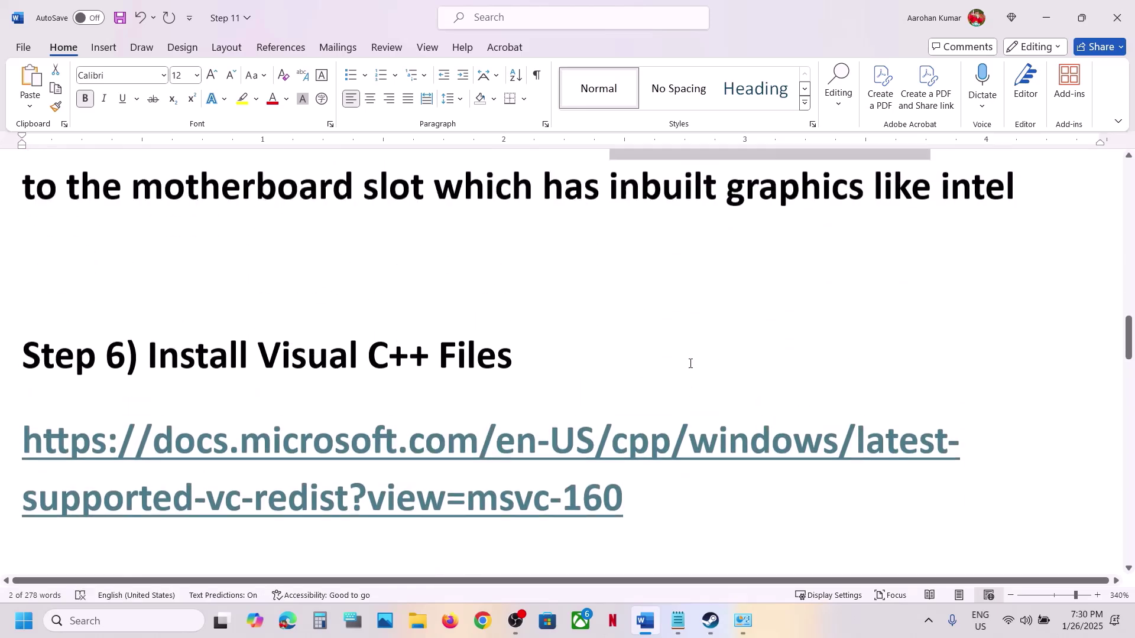
Copy the Step 6 Visual C++ link and load its Microsoft Learn page in Chrome.
left_click_drag(635, 511, 1, 461)
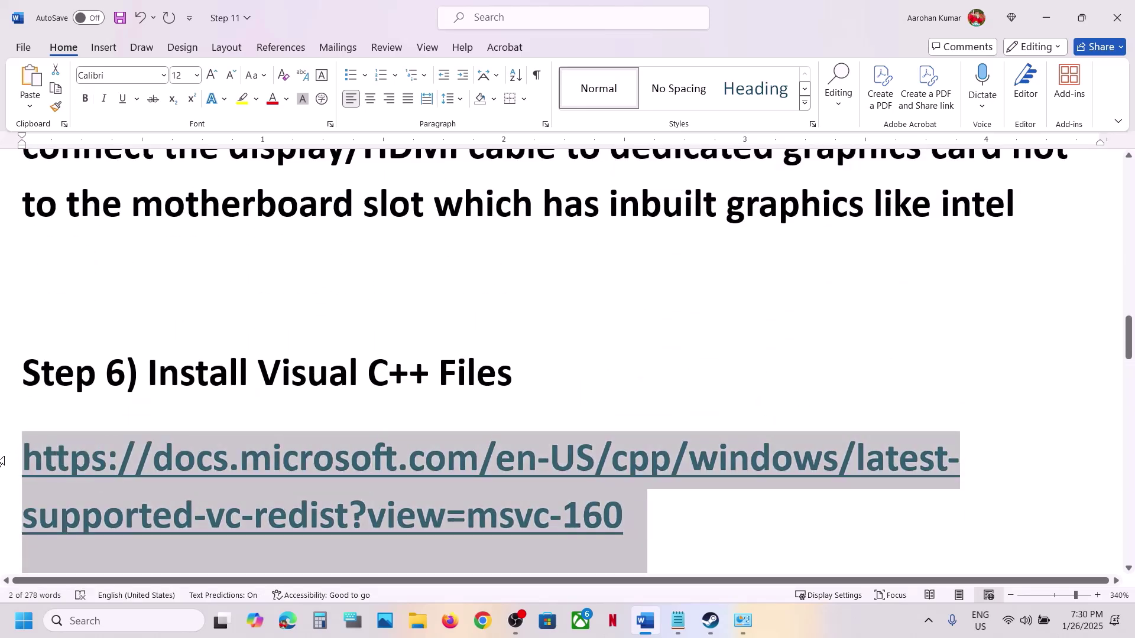
key("ctrl+c")
left_click(477, 607)
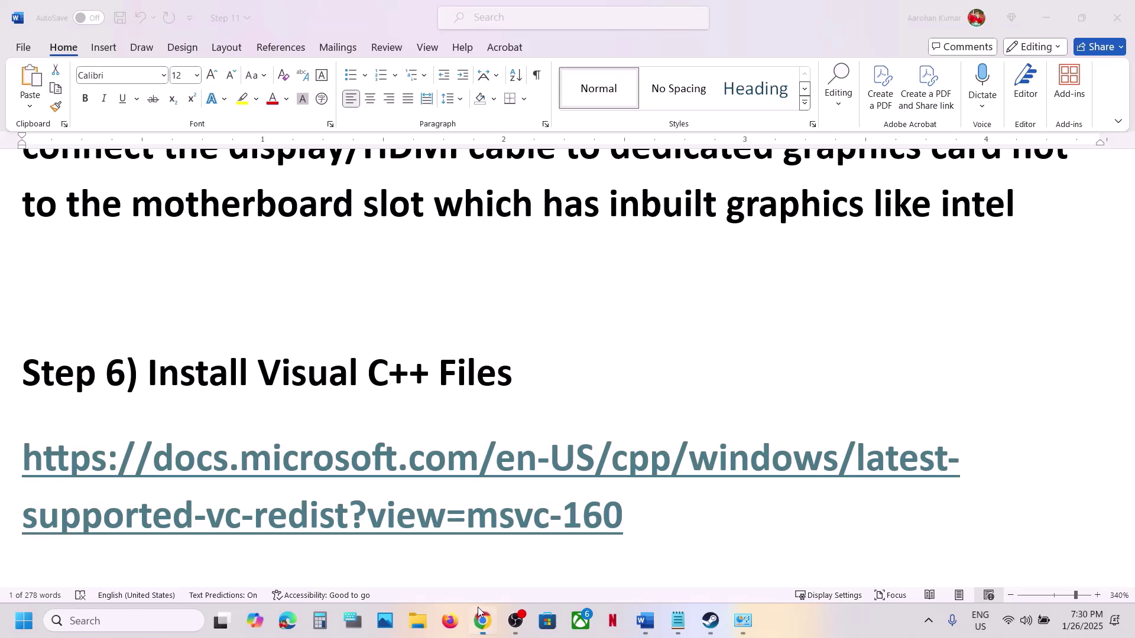
key("ctrl+v")
key("Return")
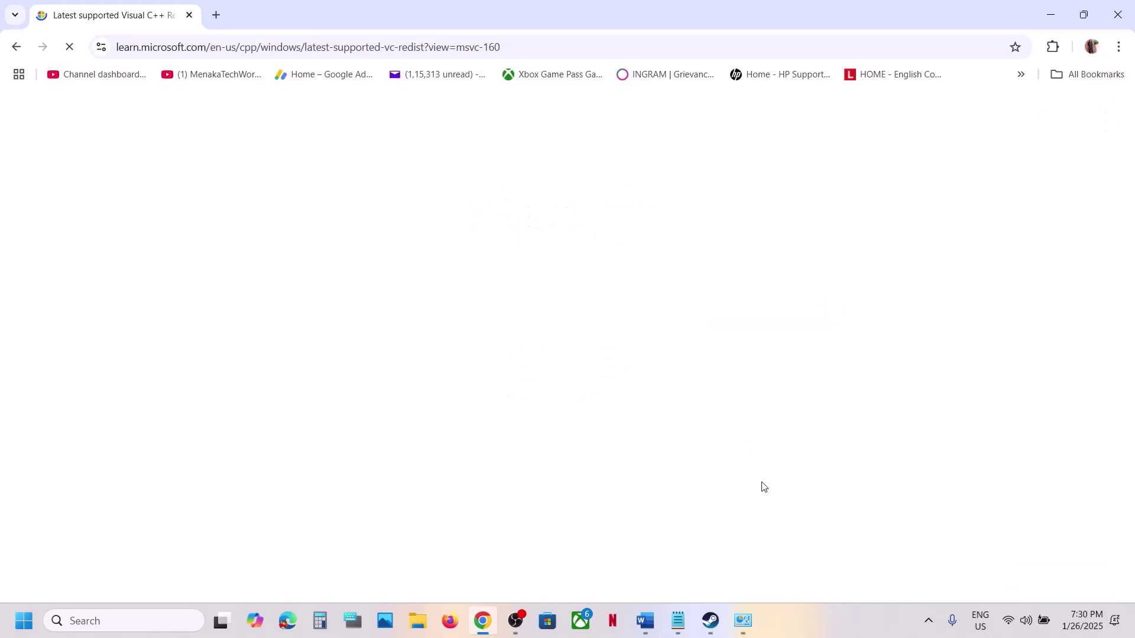
Download the x86 Visual C++ 2015-2022 Redistributable and run its Repair install.
scroll(603, 413, "down", 7)
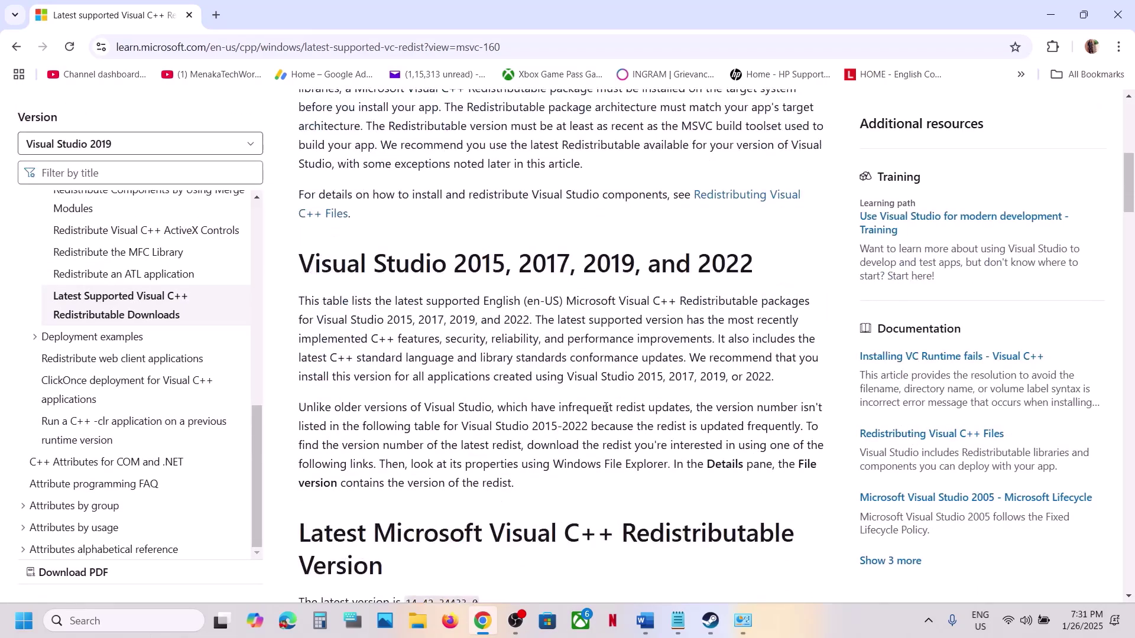
left_click_drag(529, 256, 796, 273)
scroll(408, 438, "down", 7)
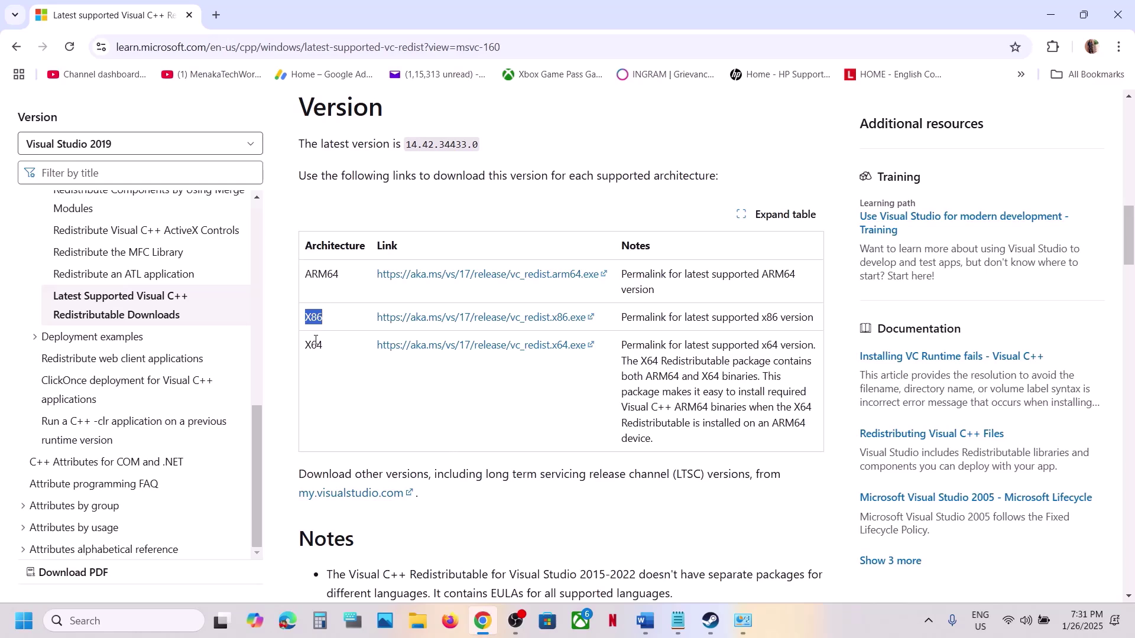
left_click_drag(315, 341, 323, 313)
left_click(320, 316)
left_click(453, 318)
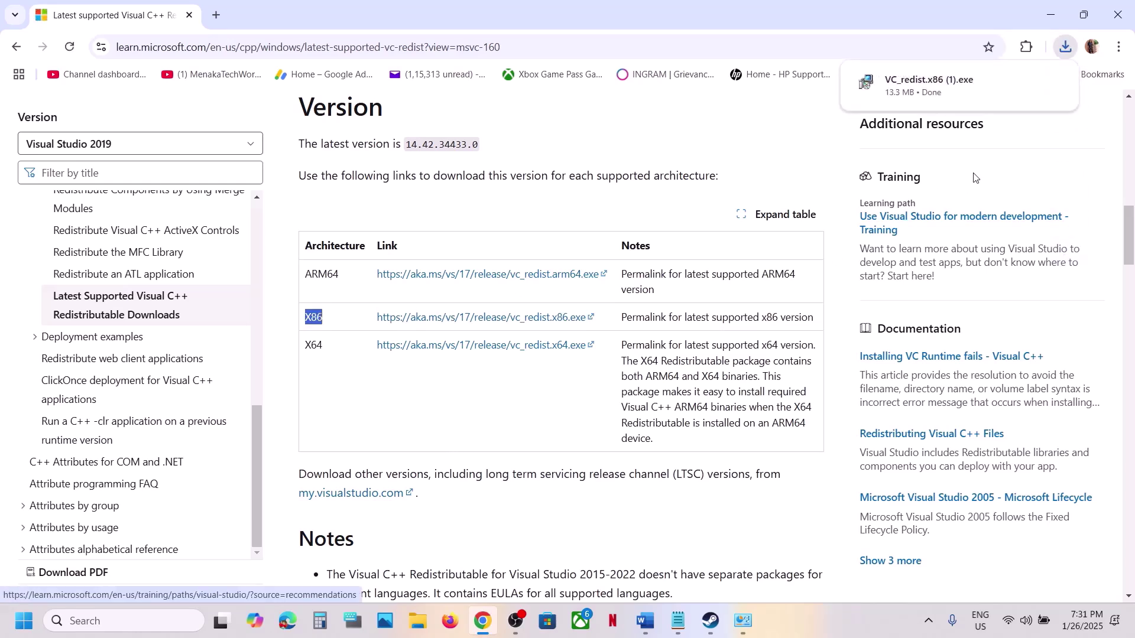
left_click(935, 100)
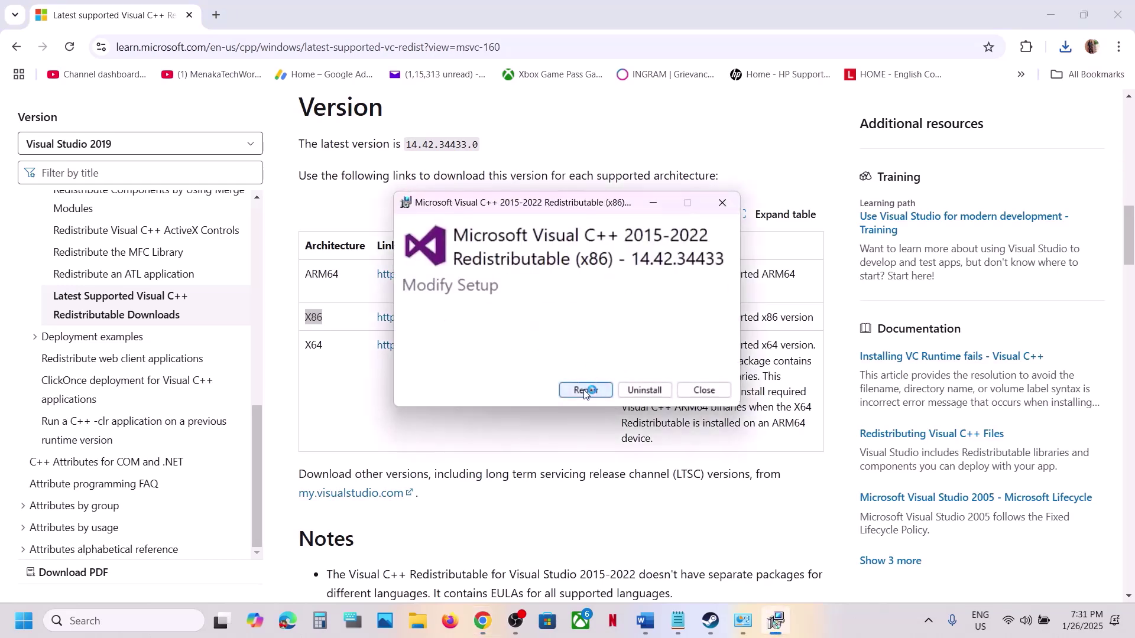
left_click(585, 391)
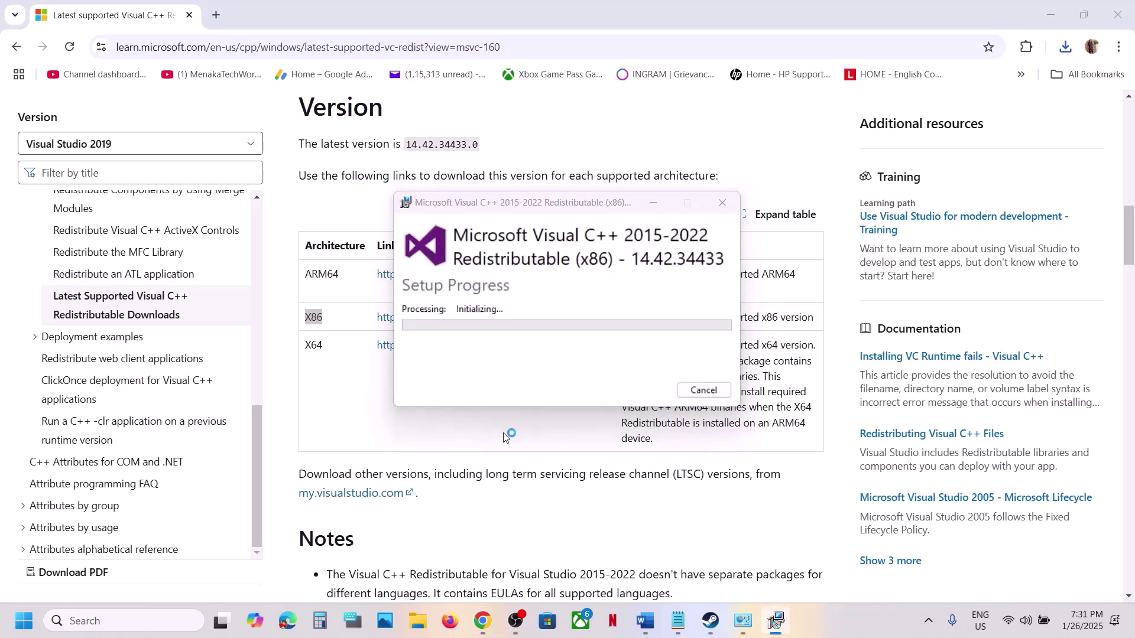
Download and repair the x64 redistributable, confirming both installers report Setup Successful.
double_click(319, 348)
left_click(442, 351)
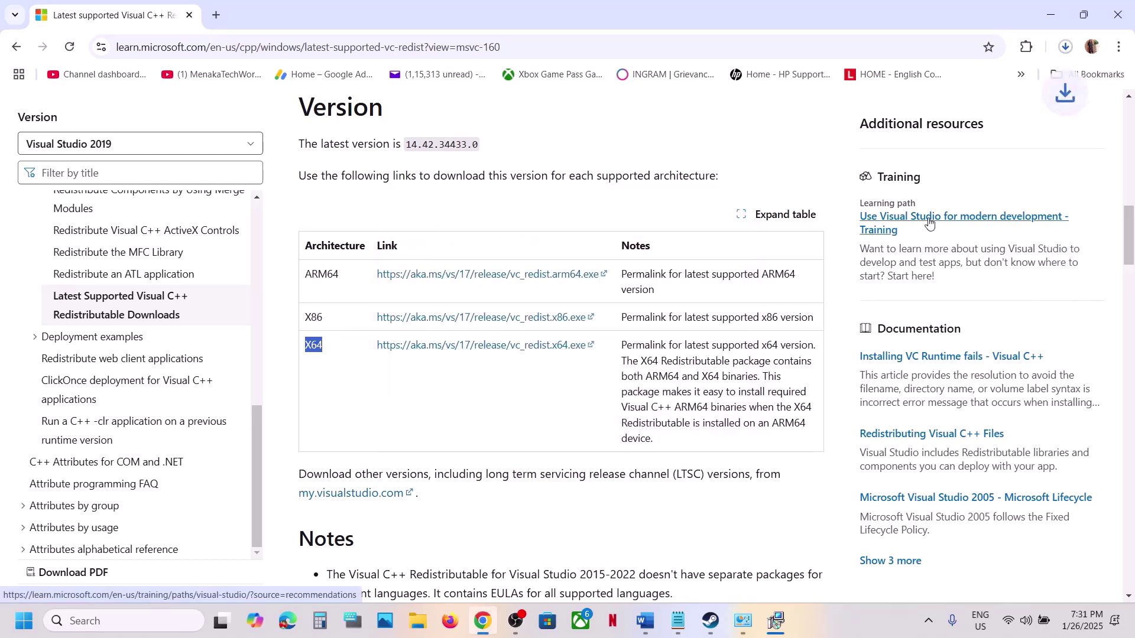
left_click(1066, 51)
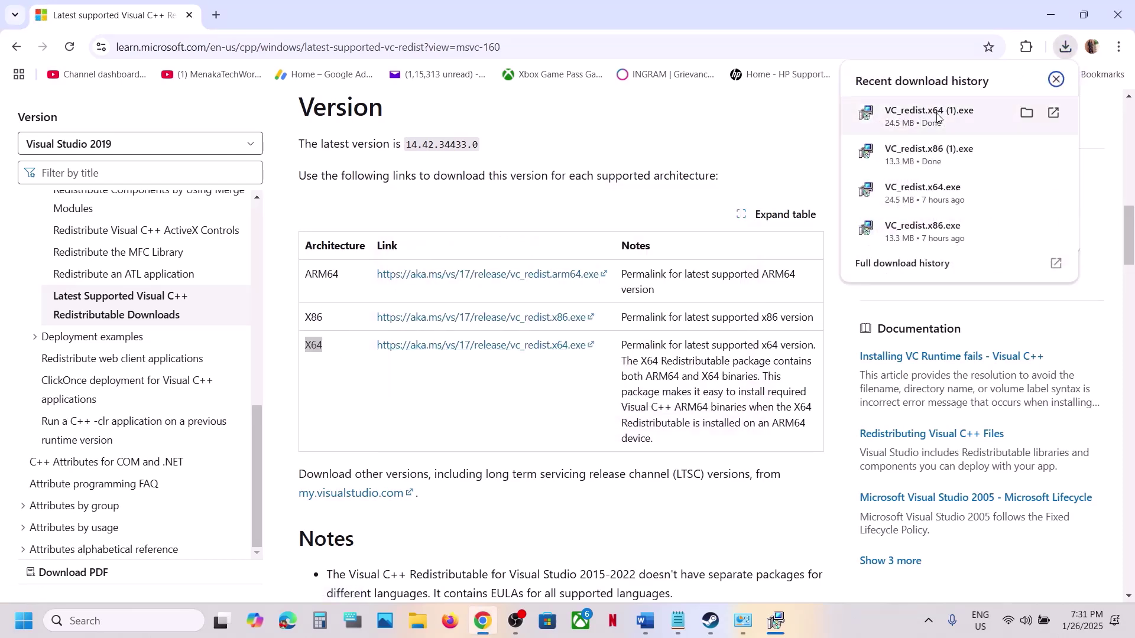
left_click(937, 117)
left_click(604, 390)
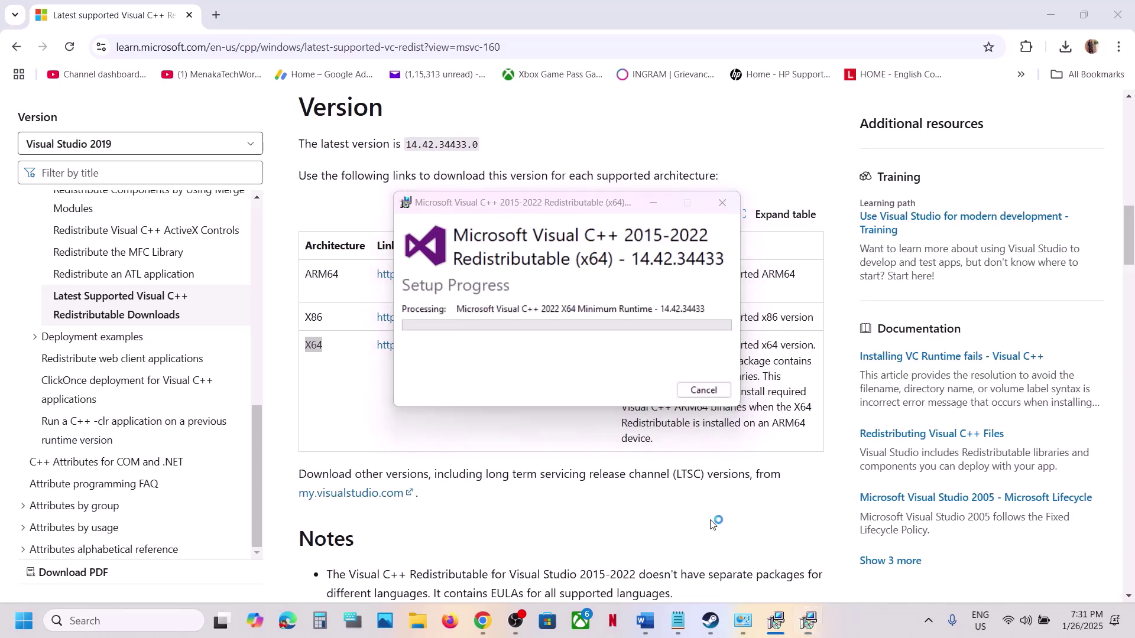
left_click(776, 621)
left_click_drag(565, 205, 850, 224)
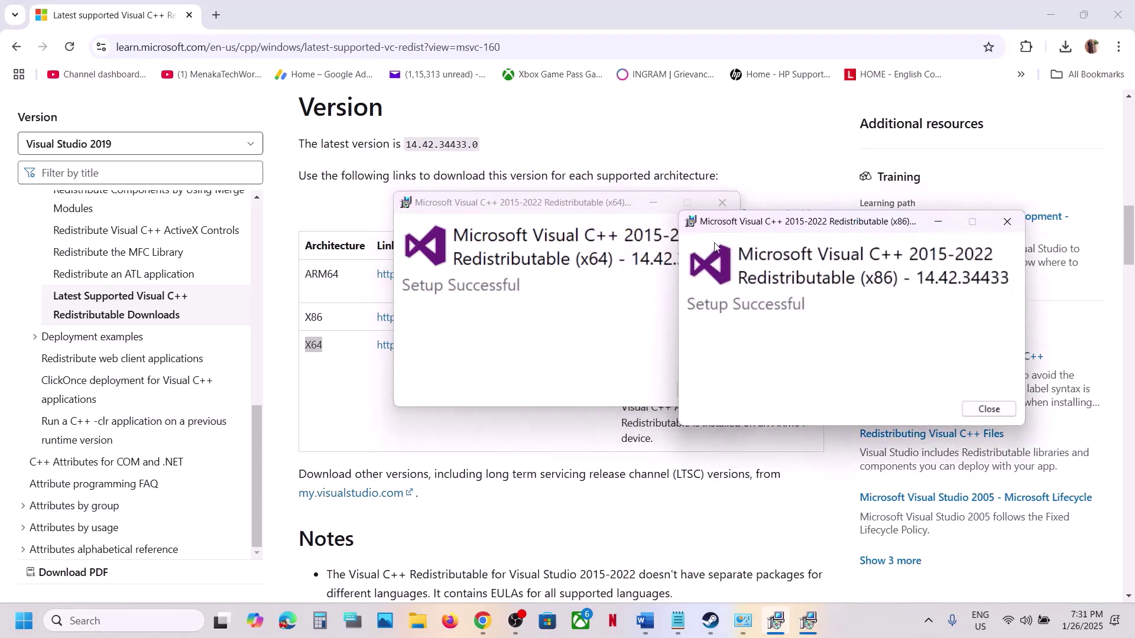
left_click(455, 445)
left_click(28, 618)
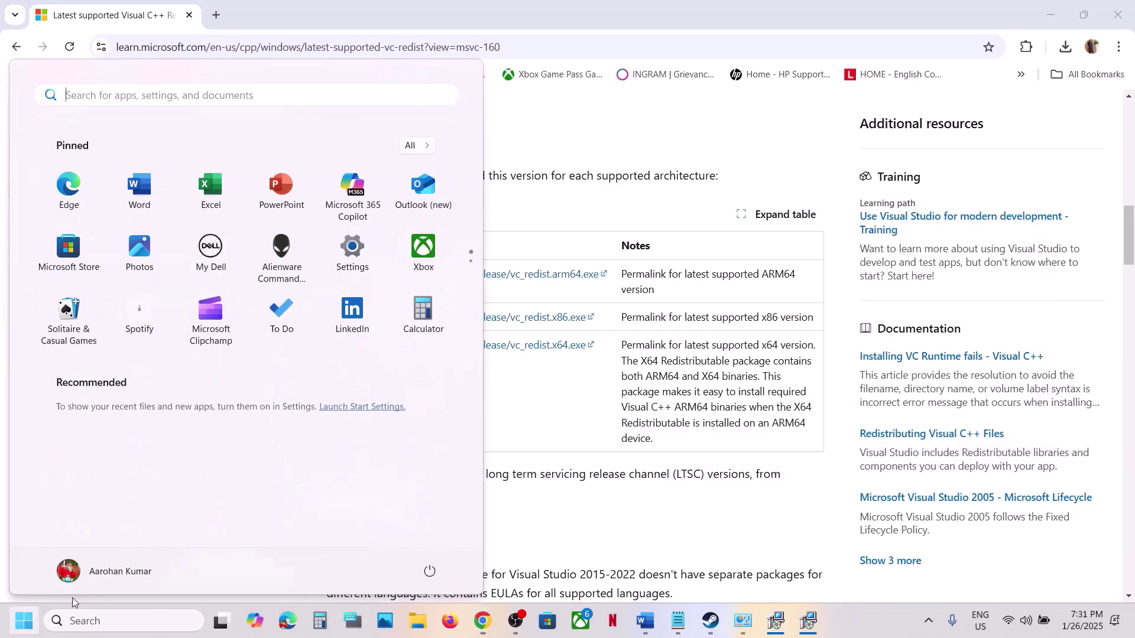
Dismiss the Start menu's power options and switch back to the Word checklist.
left_click(428, 571)
left_click(635, 544)
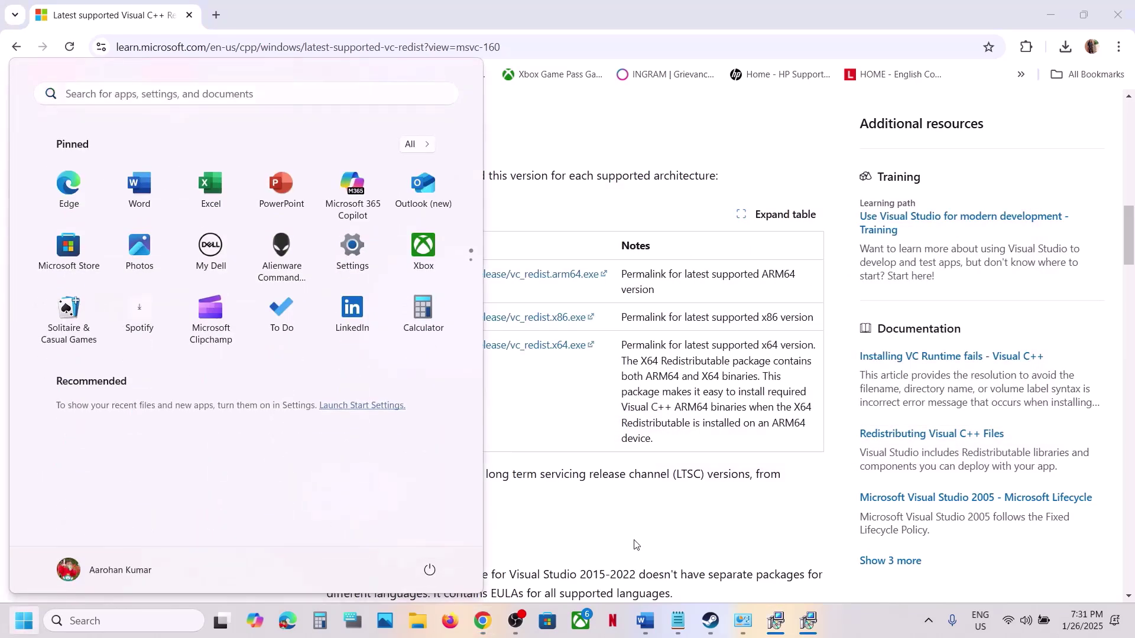
left_click(635, 544)
left_click(710, 622)
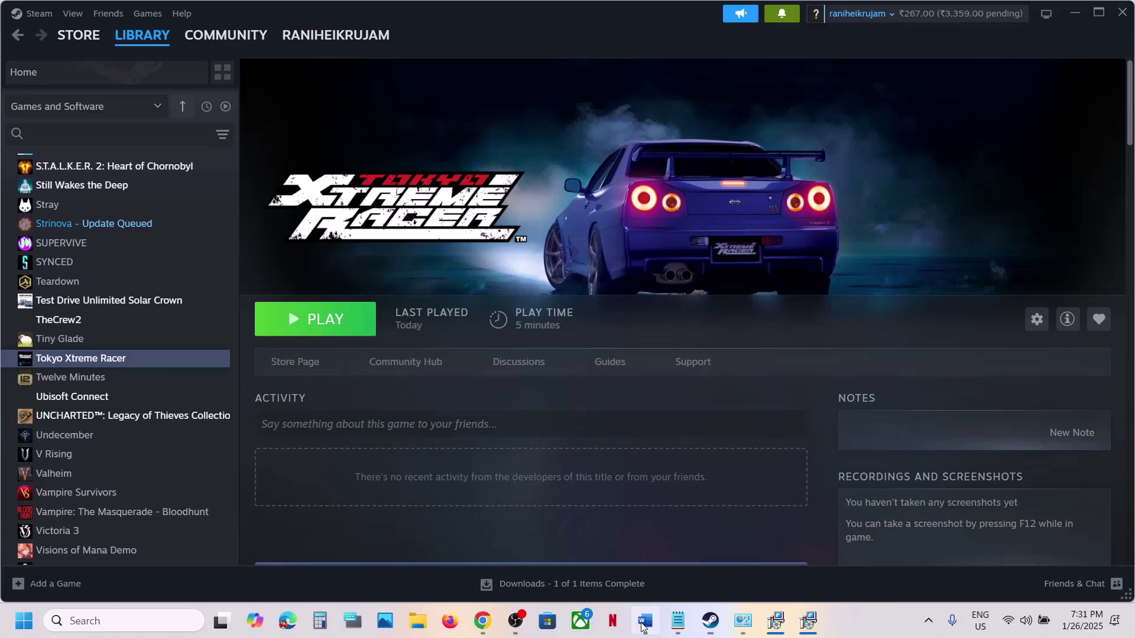
left_click(643, 621)
Select the Step 7 'Update Windows to the latest version' text and open Windows Settings.
scroll(455, 404, "down", 5)
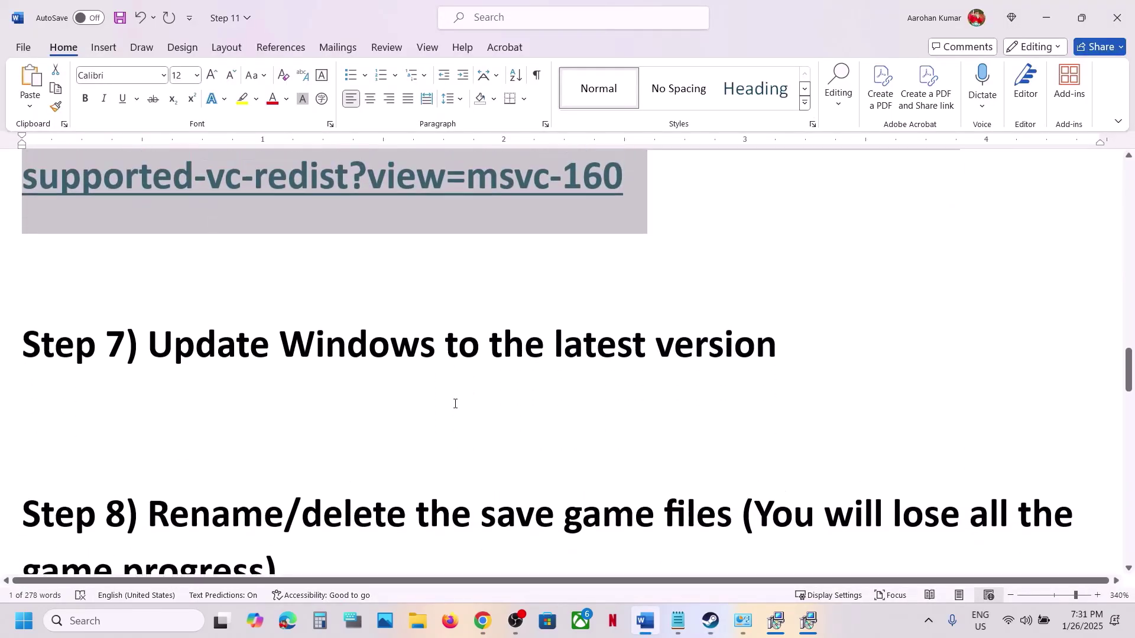
scroll(455, 404, "up", 1)
left_click_drag(215, 383, 680, 412)
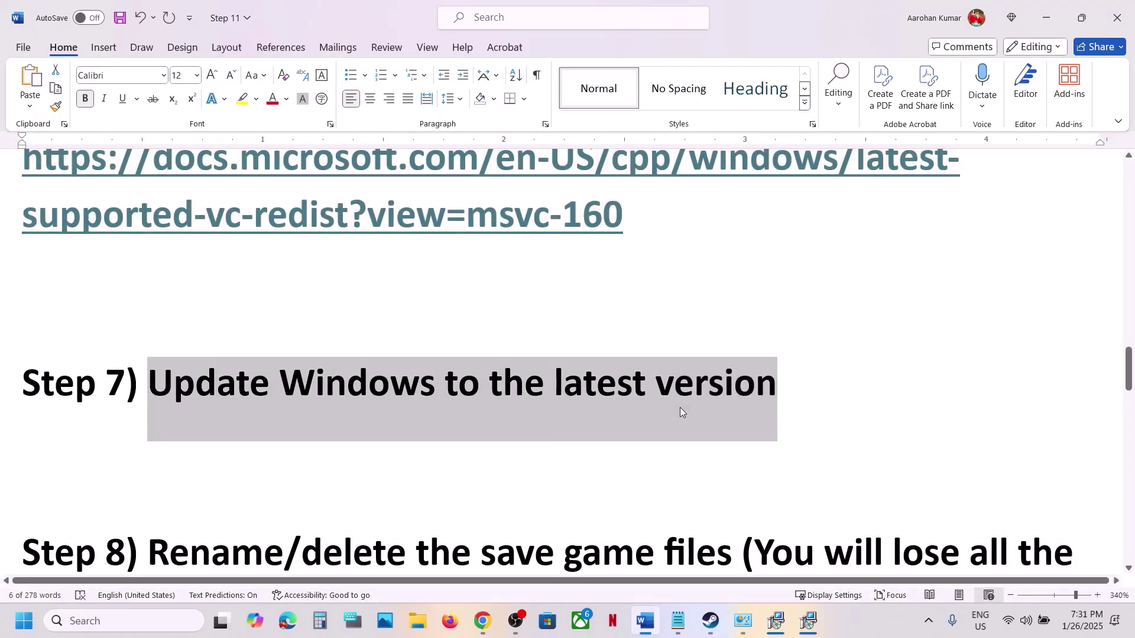
key("super+i")
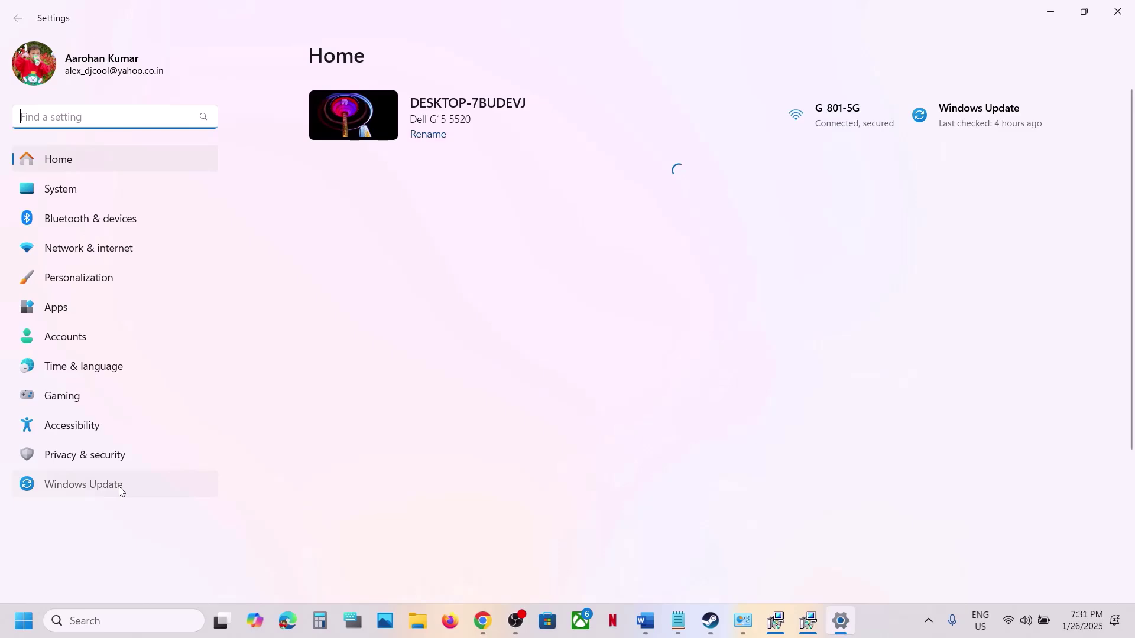
Start a Windows Update check, then return to the Word checklist at Step 8.
left_click(118, 487)
left_click(966, 124)
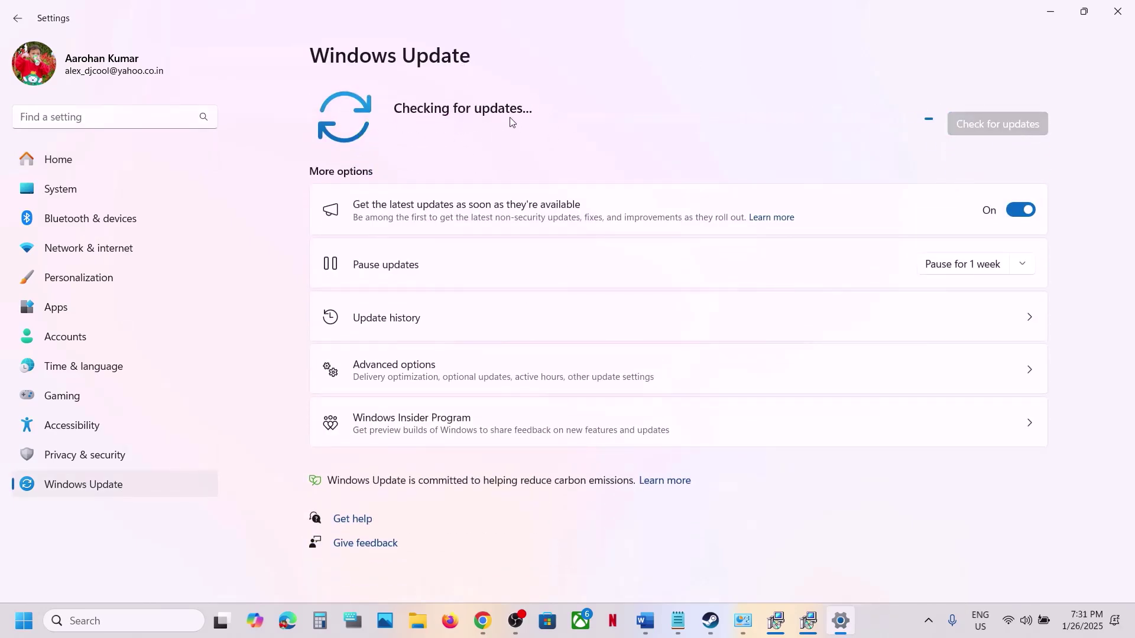
key("super")
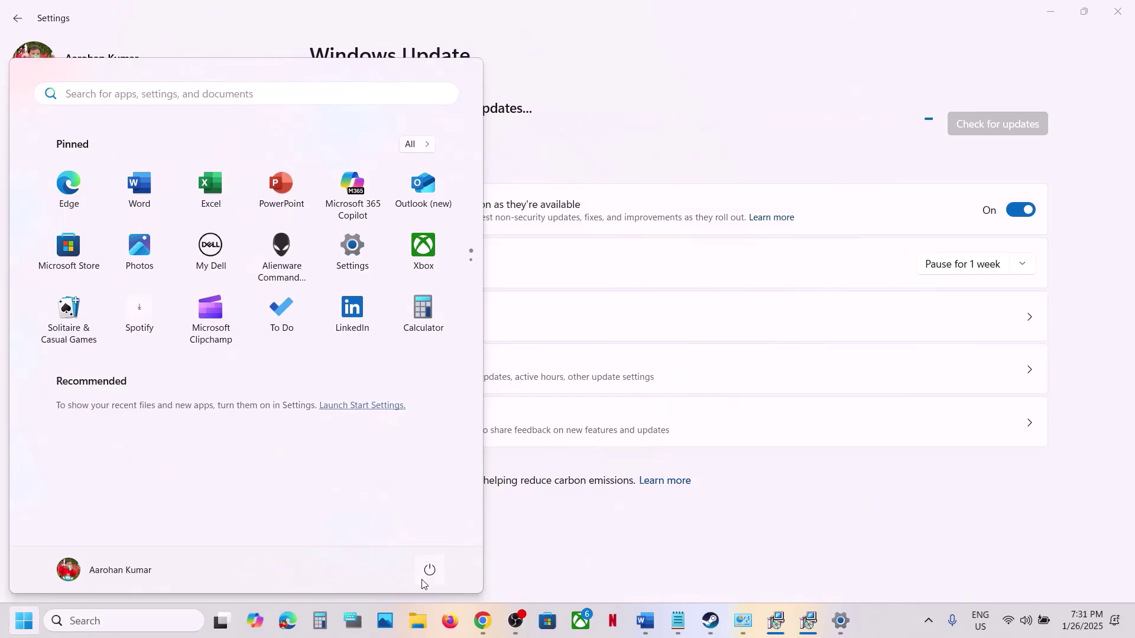
left_click(427, 579)
key("Escape")
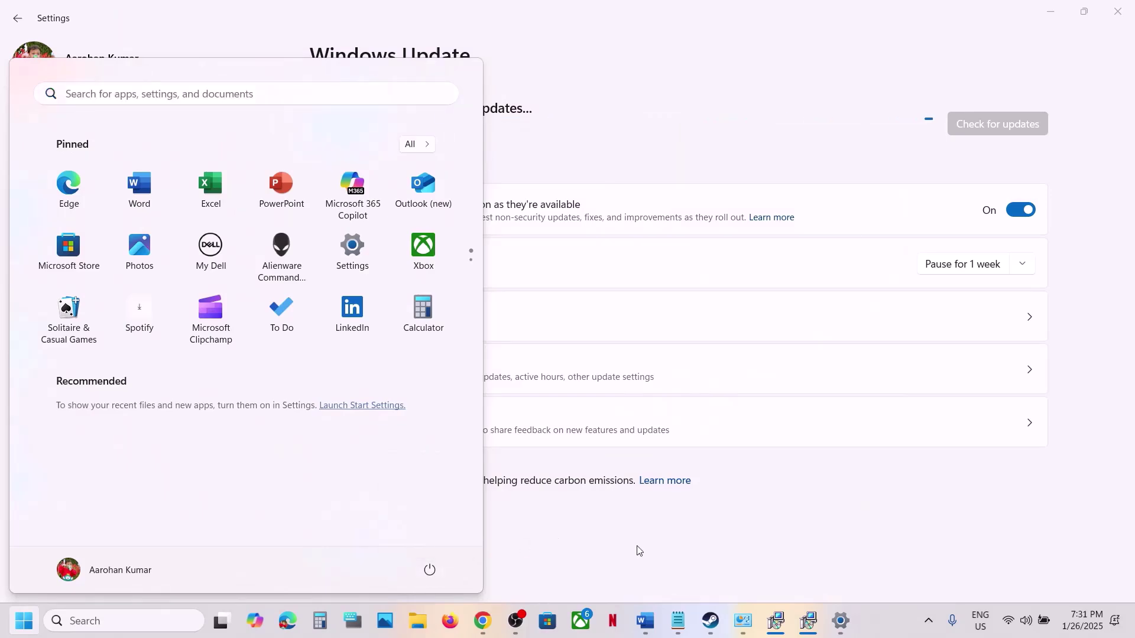
left_click(711, 622)
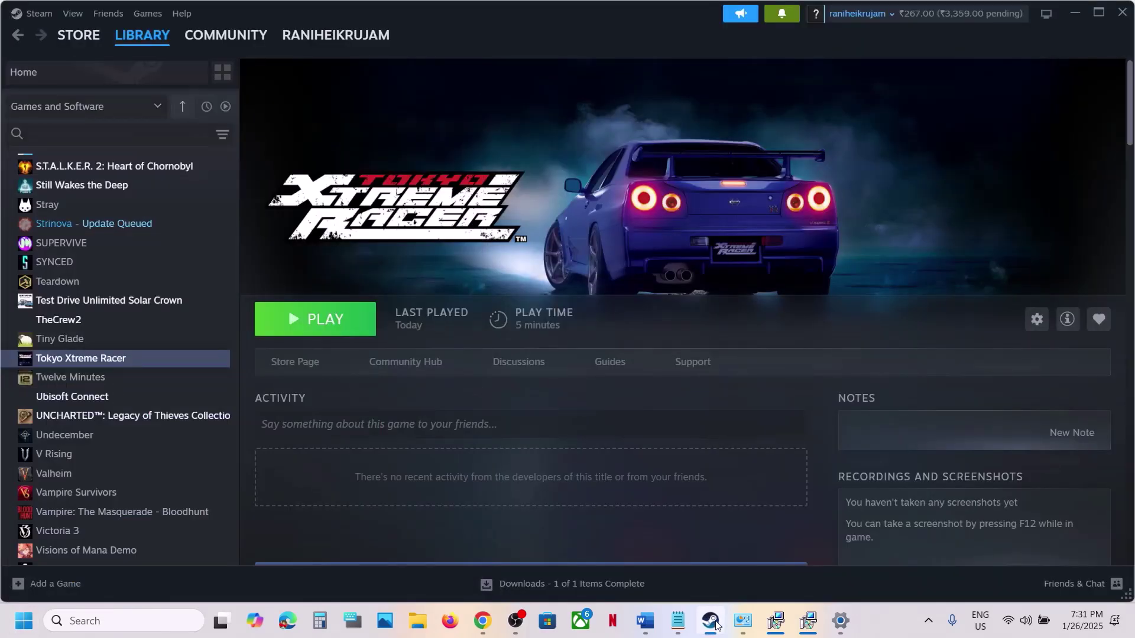
left_click(648, 633)
scroll(385, 378, "down", 3)
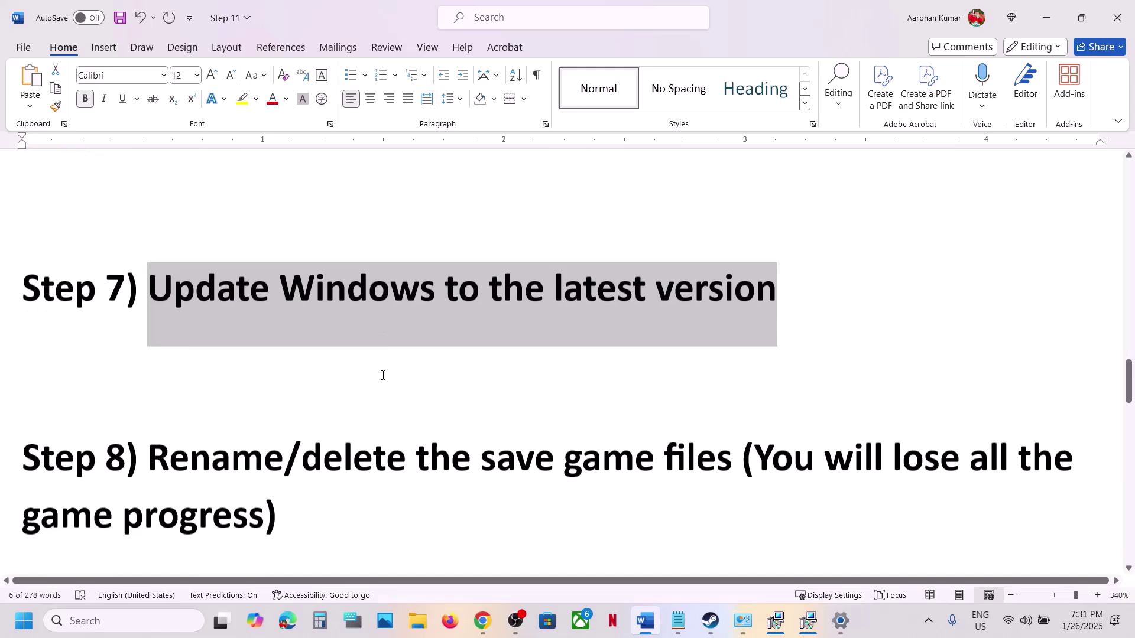
Highlight the Step 8 warning about losing game progress, then open File Explorer.
left_click_drag(152, 377, 282, 435)
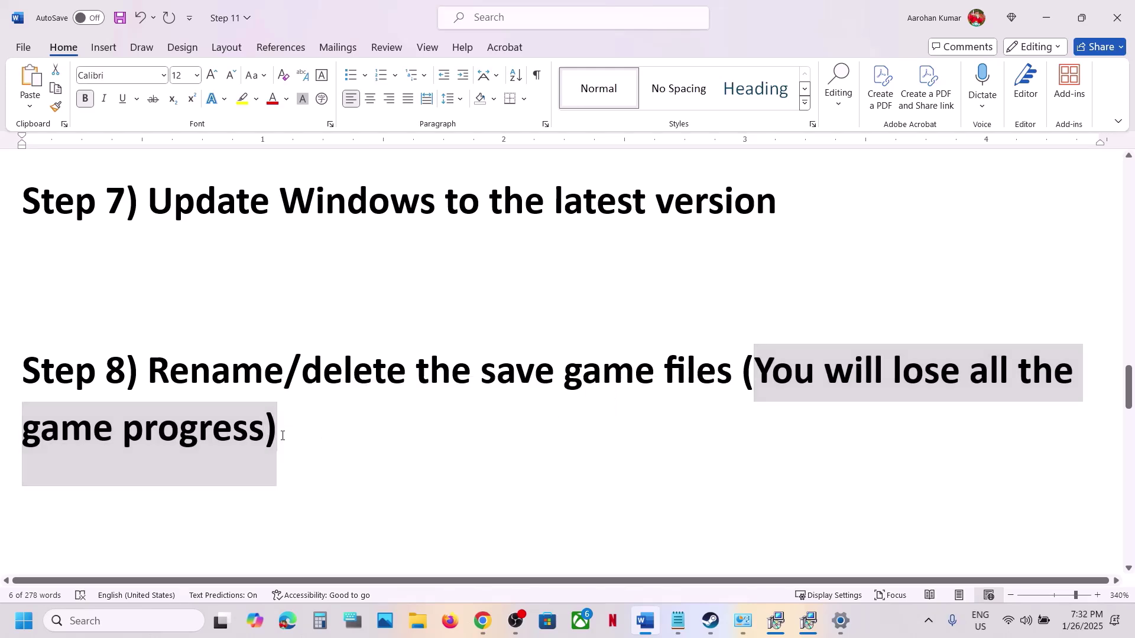
left_click(283, 435)
left_click(418, 621)
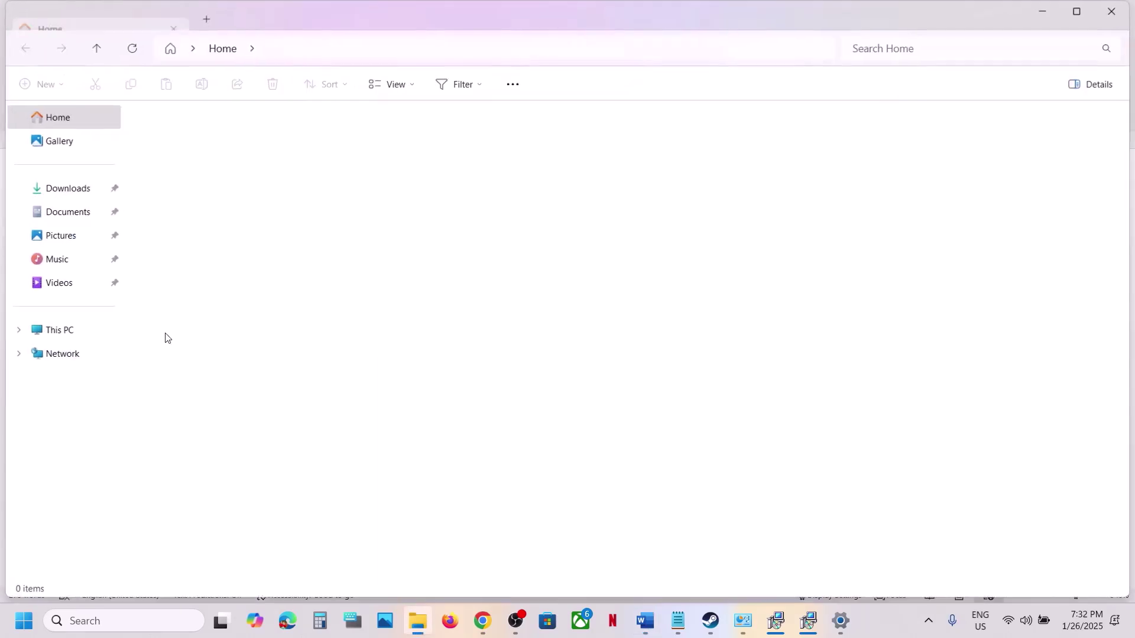
Navigate to C:\Users\<profile>\AppData\Local in File Explorer.
left_click(63, 330)
left_click(227, 157)
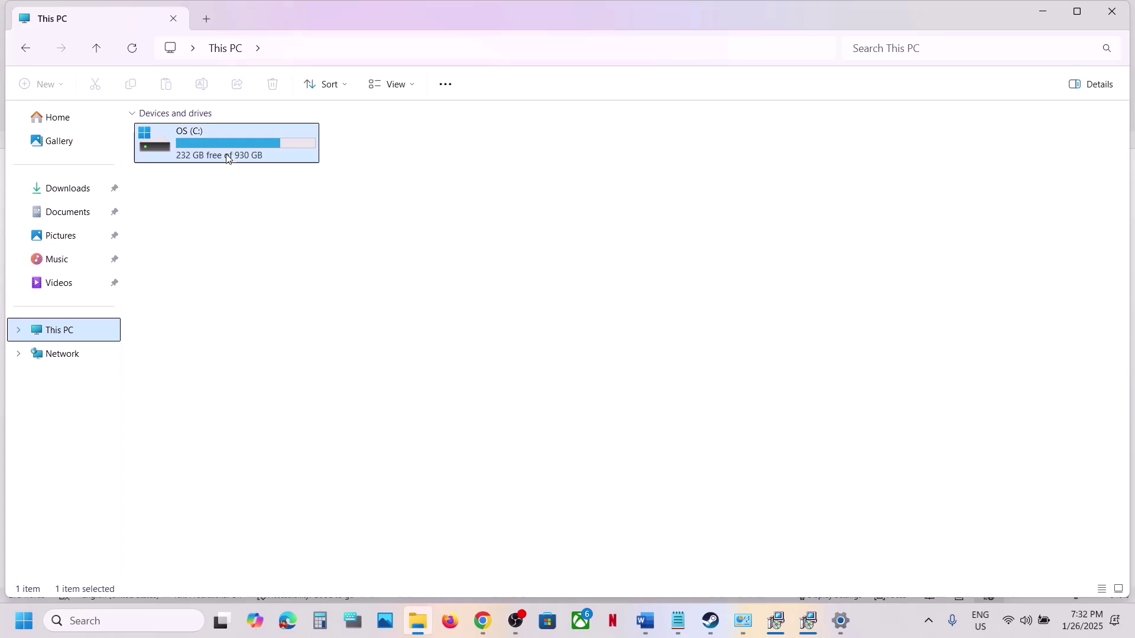
double_click(227, 158)
scroll(222, 295, "down", 1)
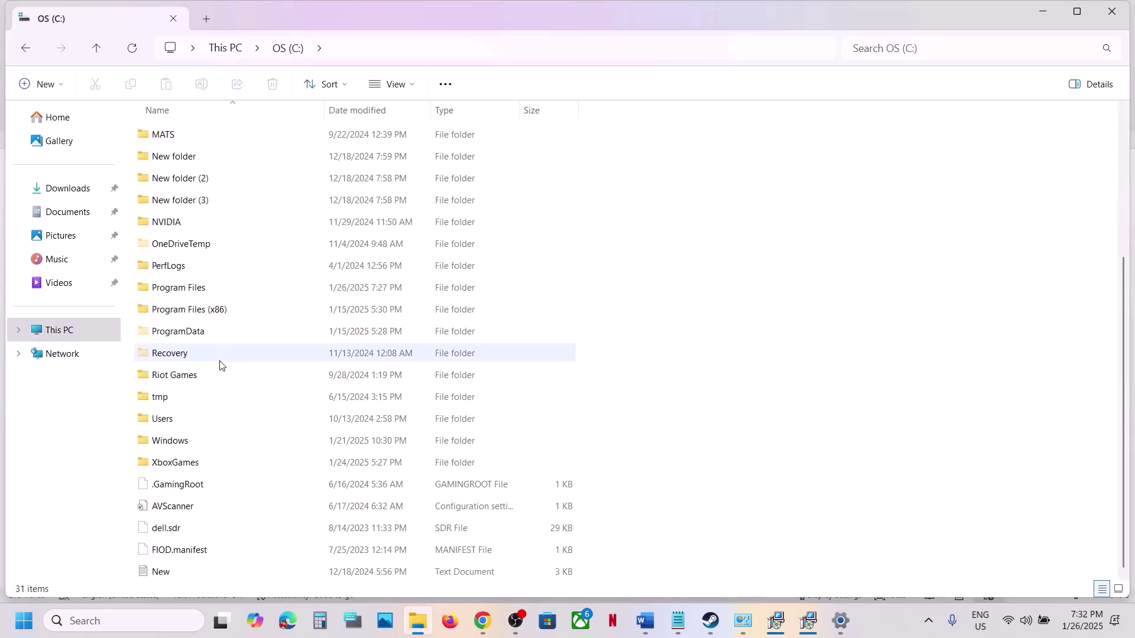
double_click(169, 422)
double_click(190, 136)
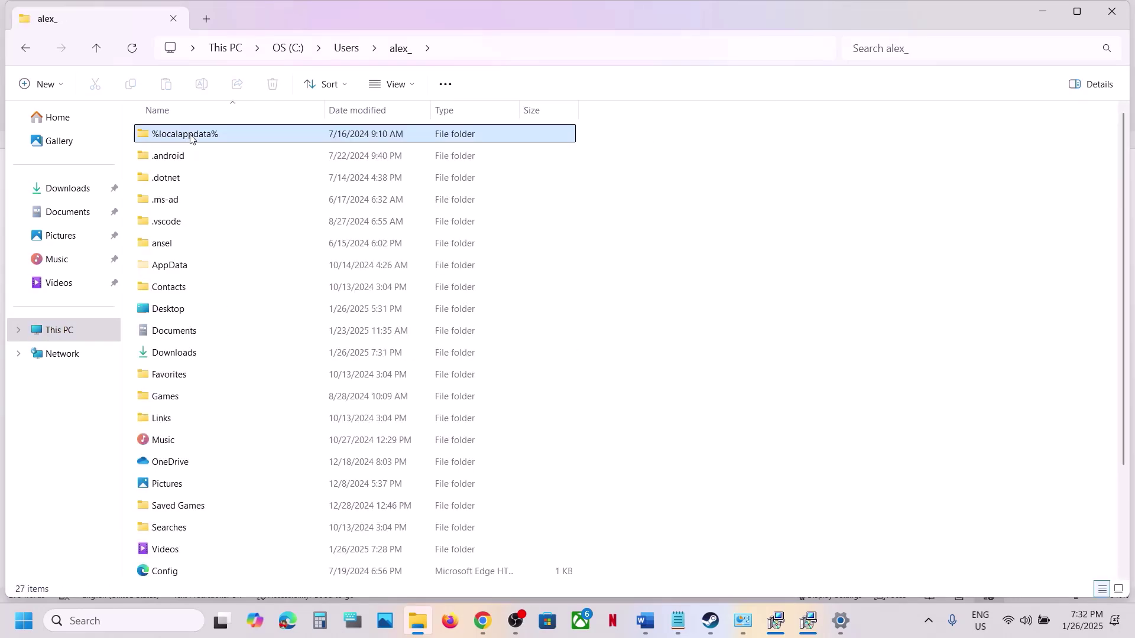
left_click(180, 266)
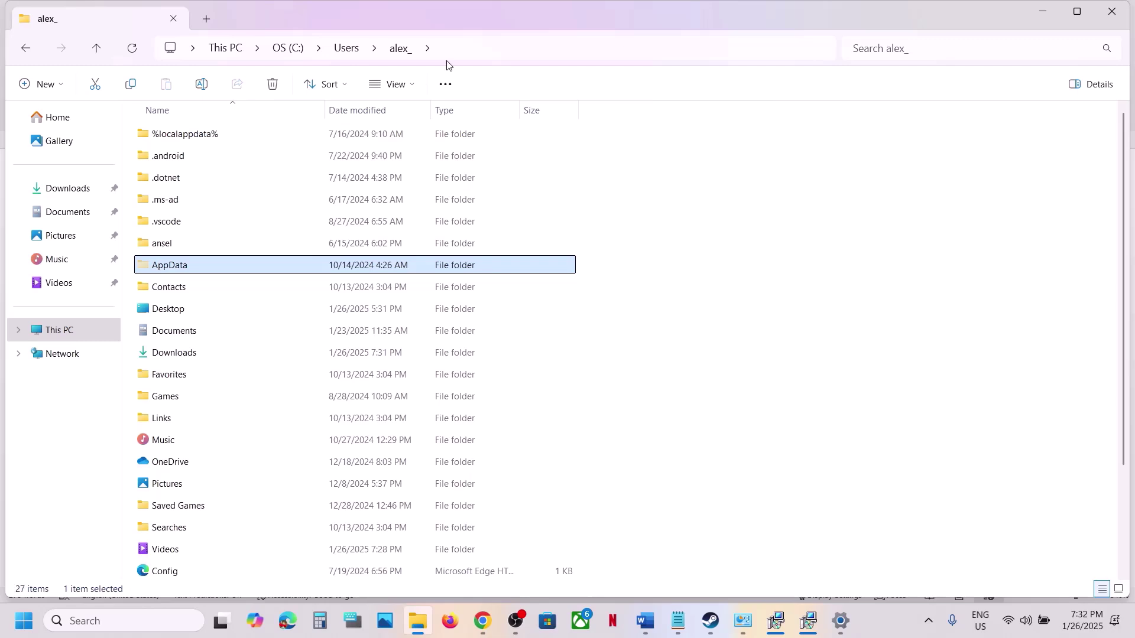
left_click(417, 84)
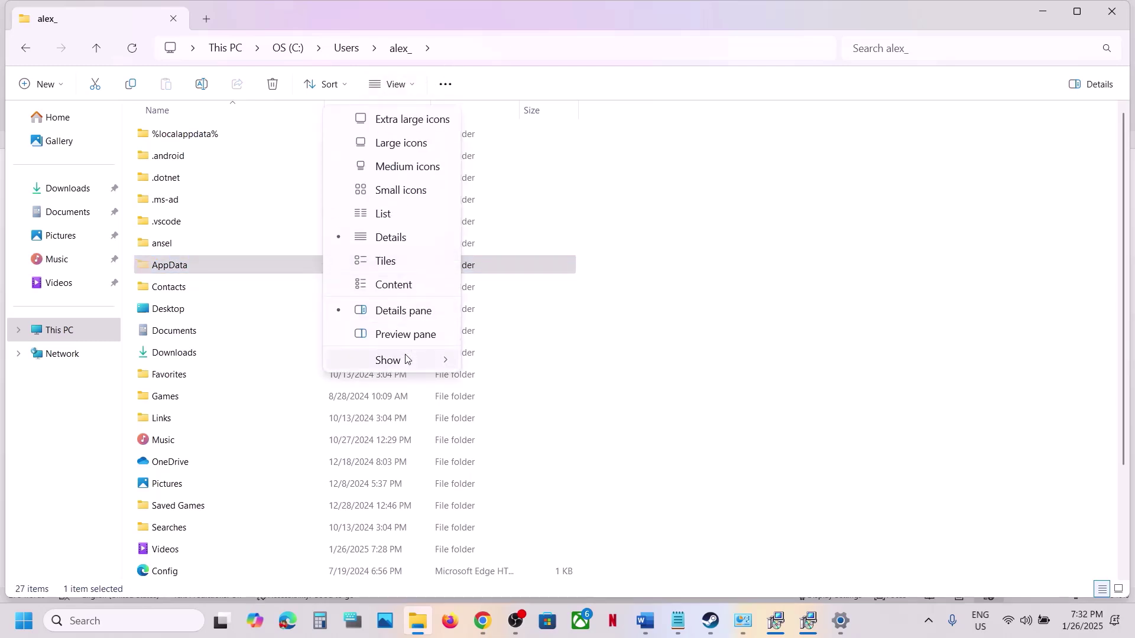
mouse_move(406, 359)
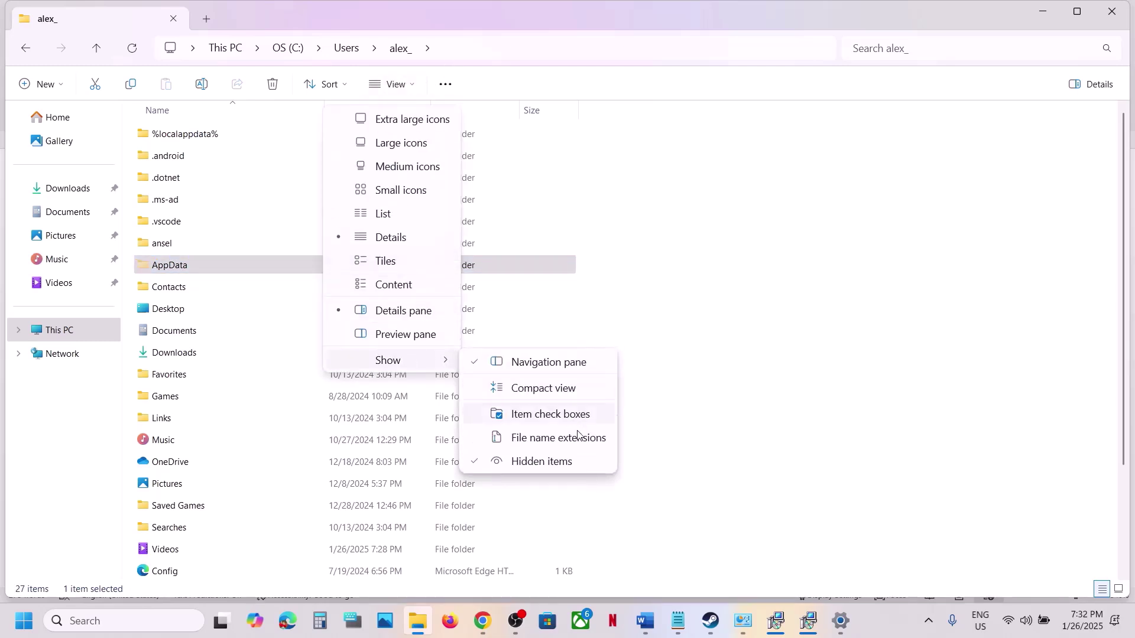
double_click(203, 272)
double_click(169, 136)
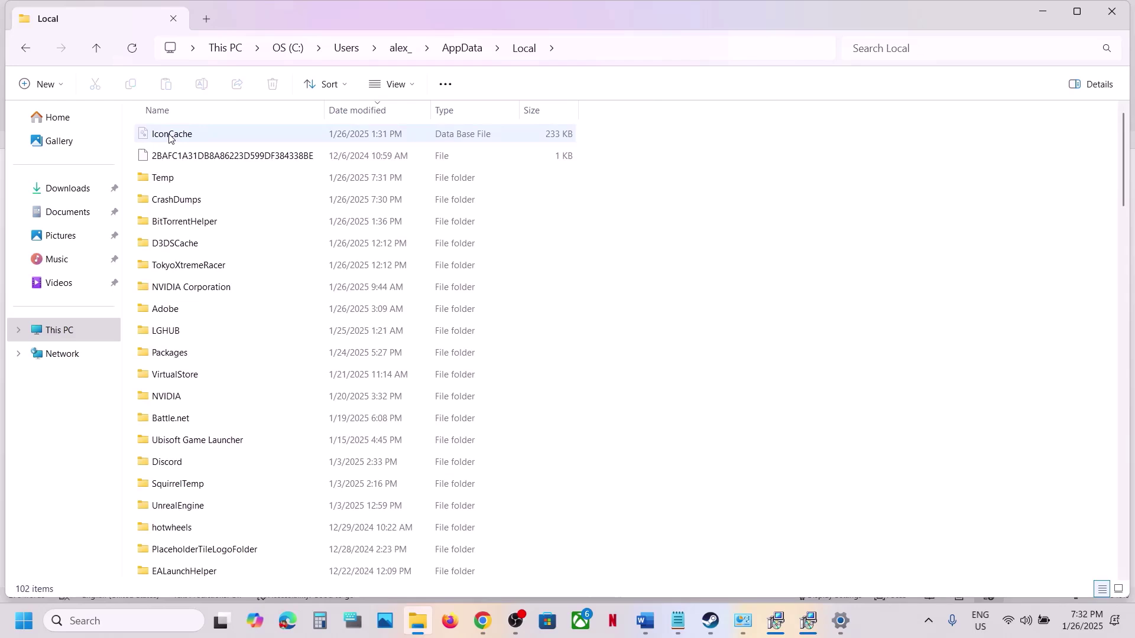
Inspect the TokyoXtremeRacer folder's Saved subfolder, then return to Local.
left_click(173, 272)
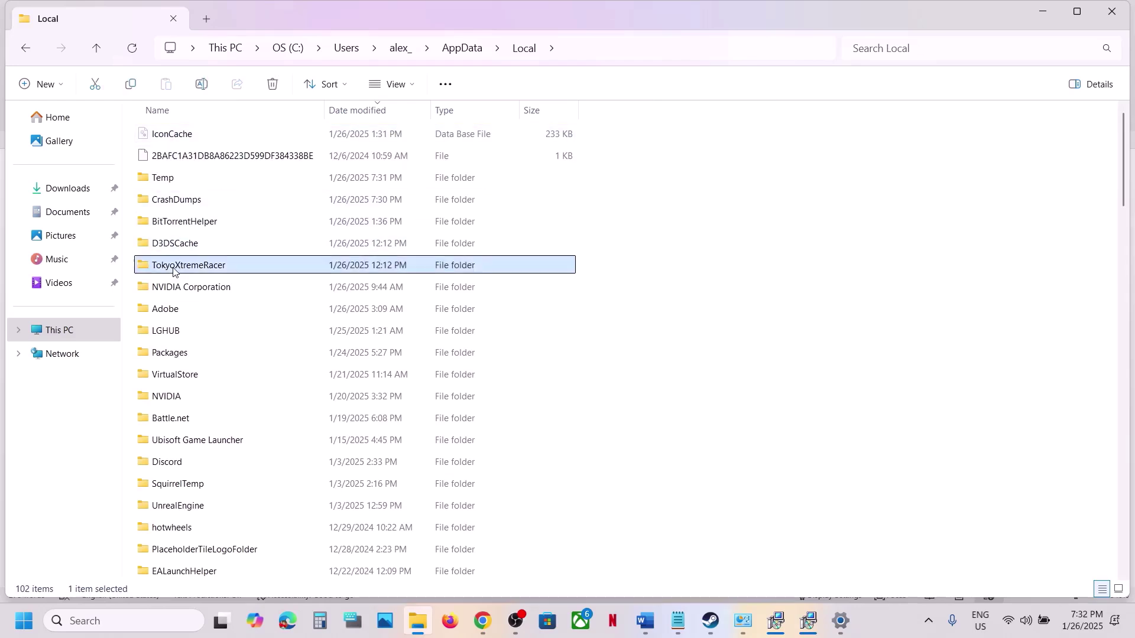
double_click(193, 269)
double_click(192, 130)
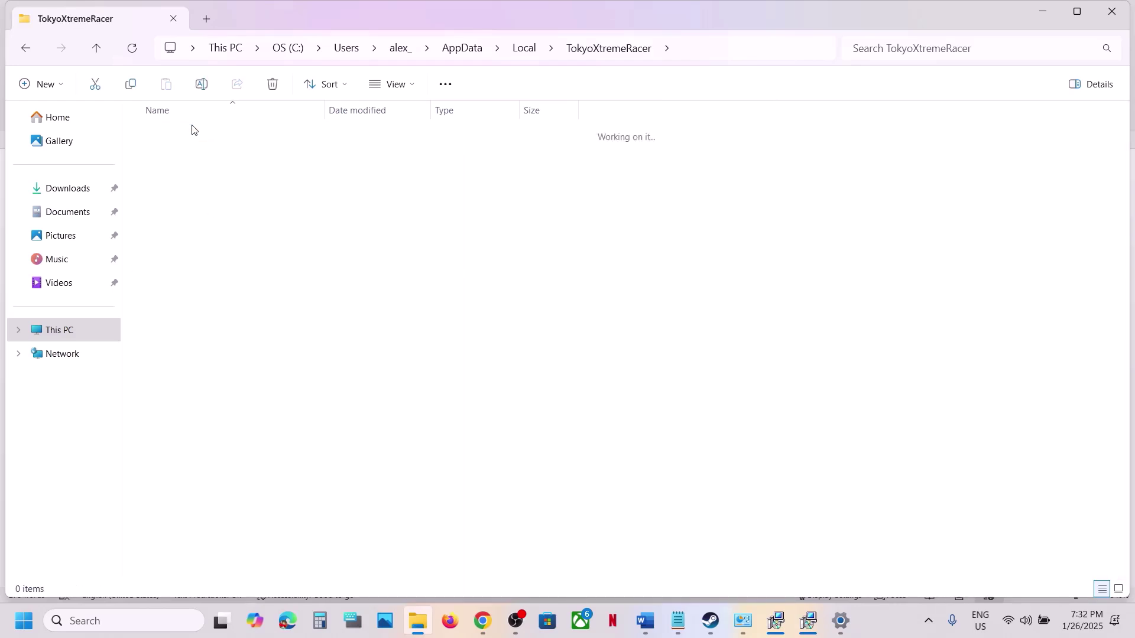
left_click(97, 51)
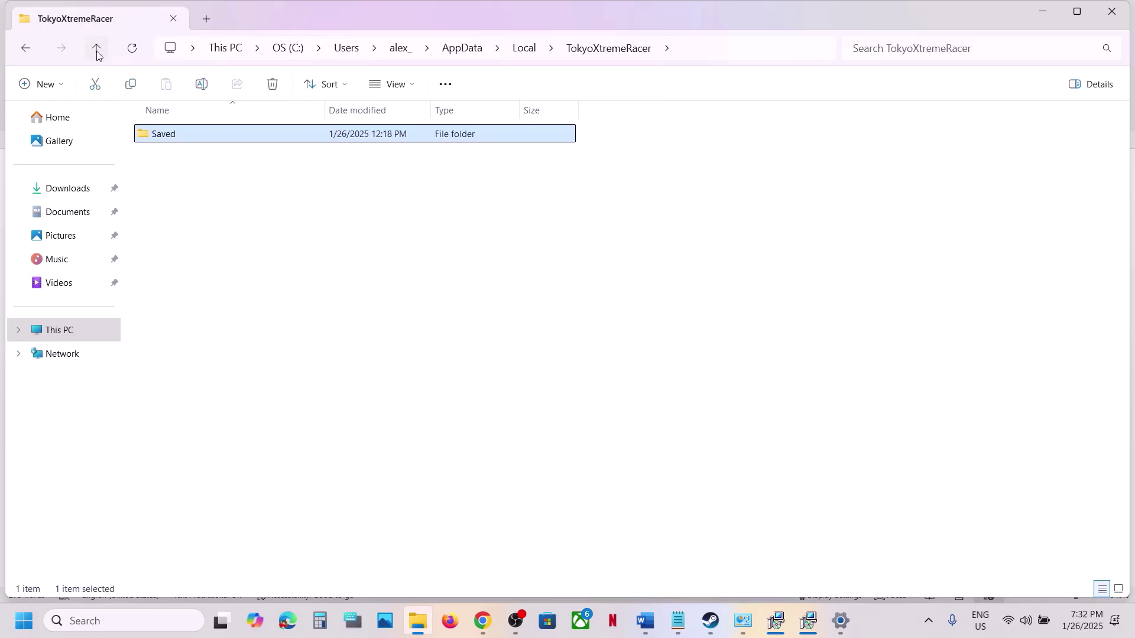
left_click(97, 51)
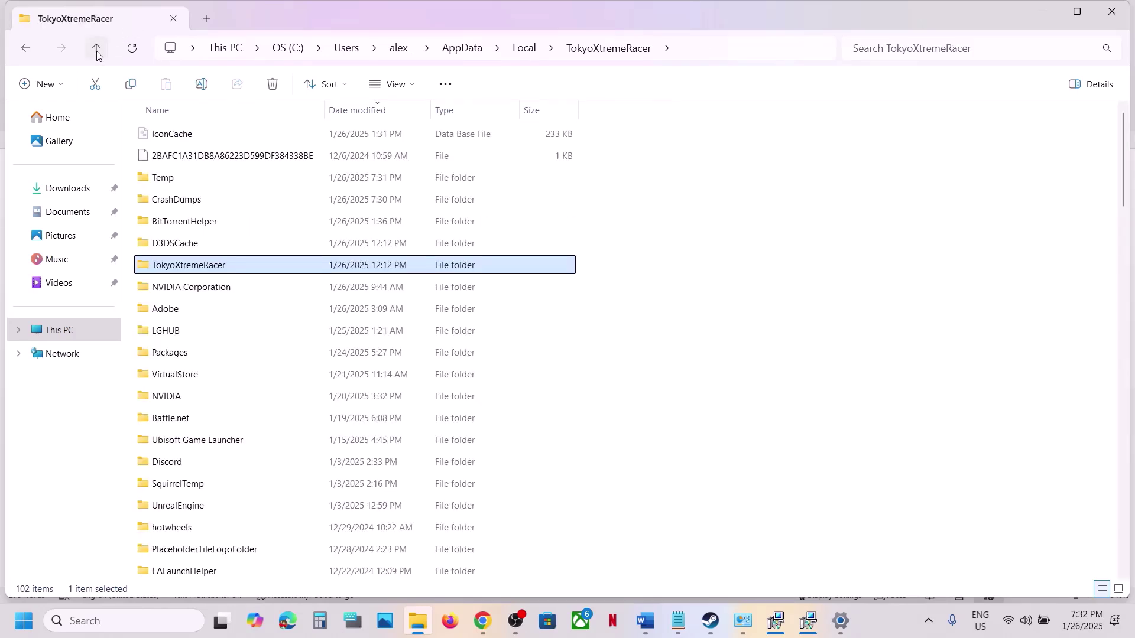
Back up the TokyoXtremeRacer folder with a copy and rename it TokyoXtremeRacer.old.
right_click(195, 268)
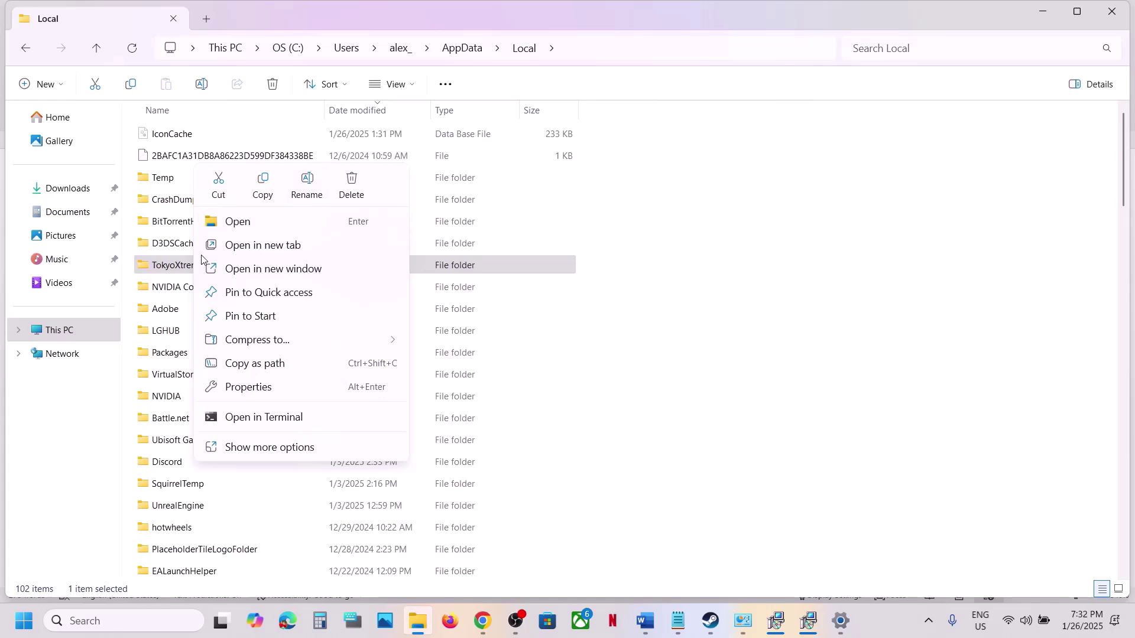
left_click(307, 190)
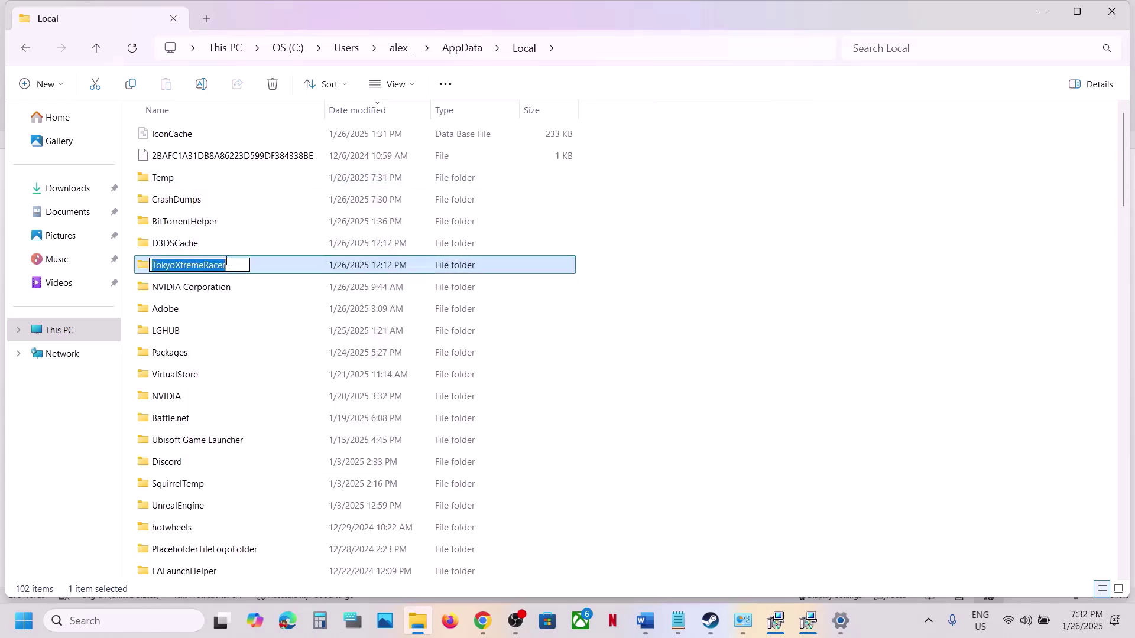
left_click(274, 267)
right_click(230, 270)
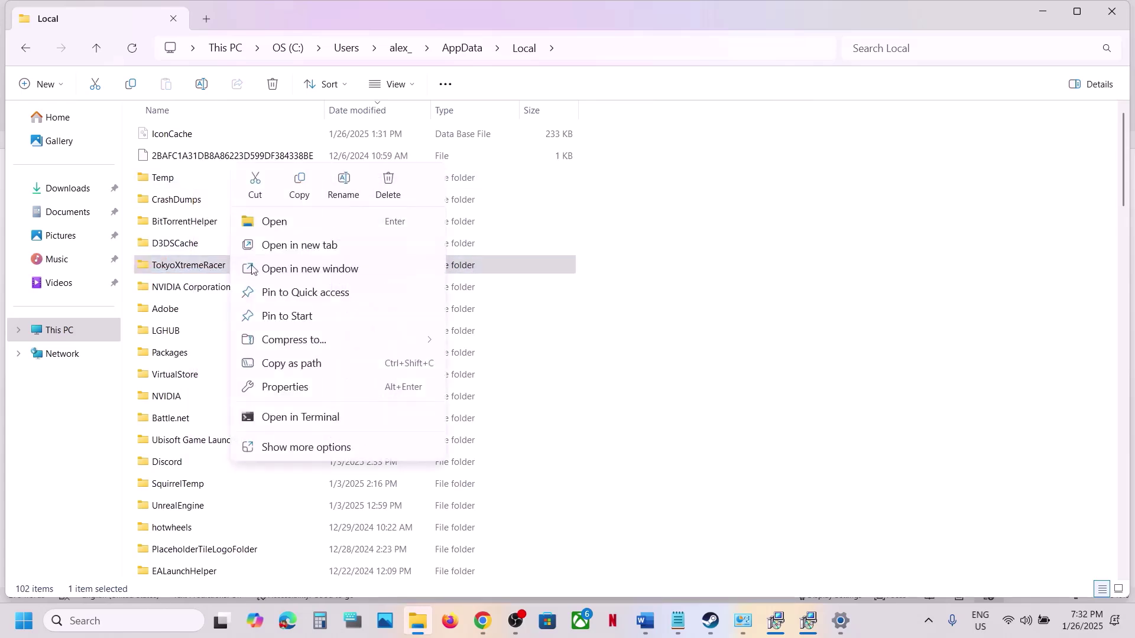
left_click(303, 191)
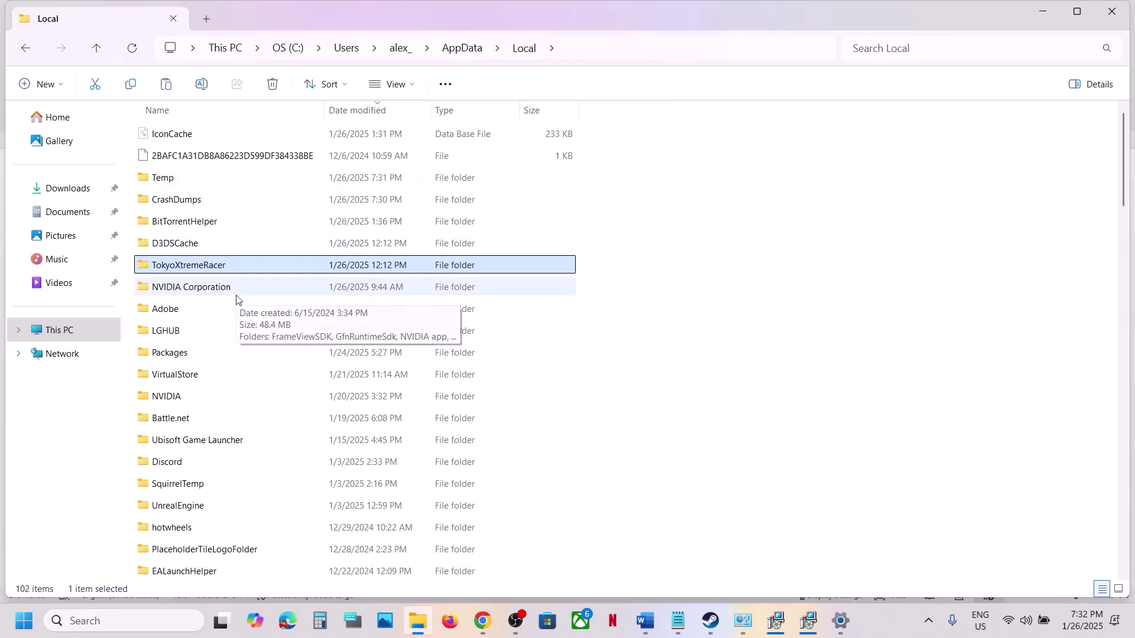
right_click(235, 269)
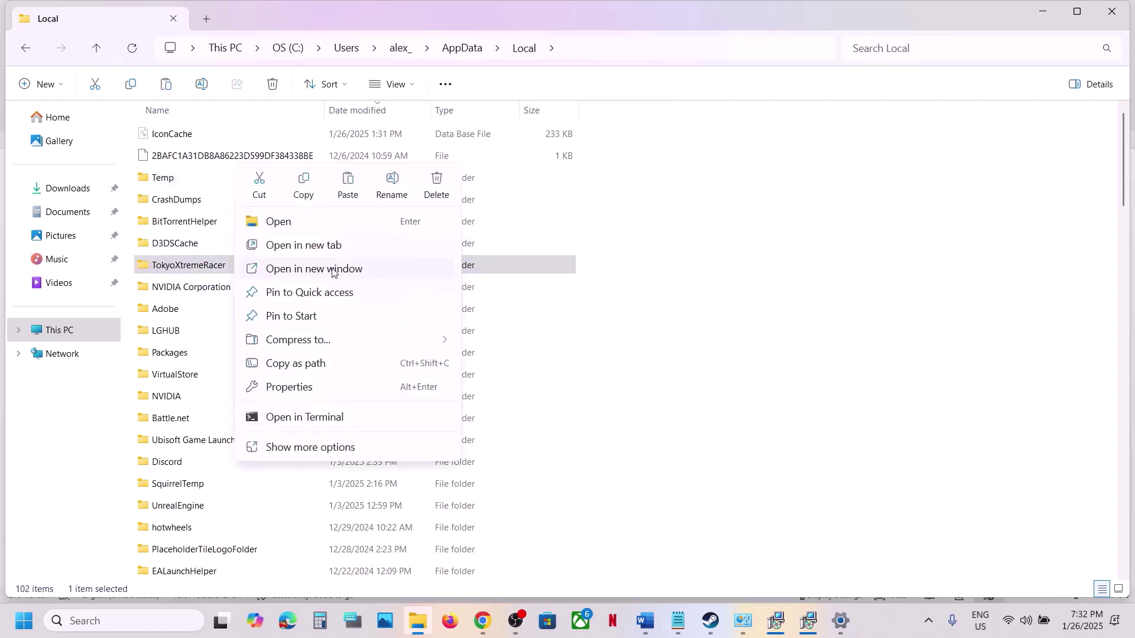
left_click(390, 185)
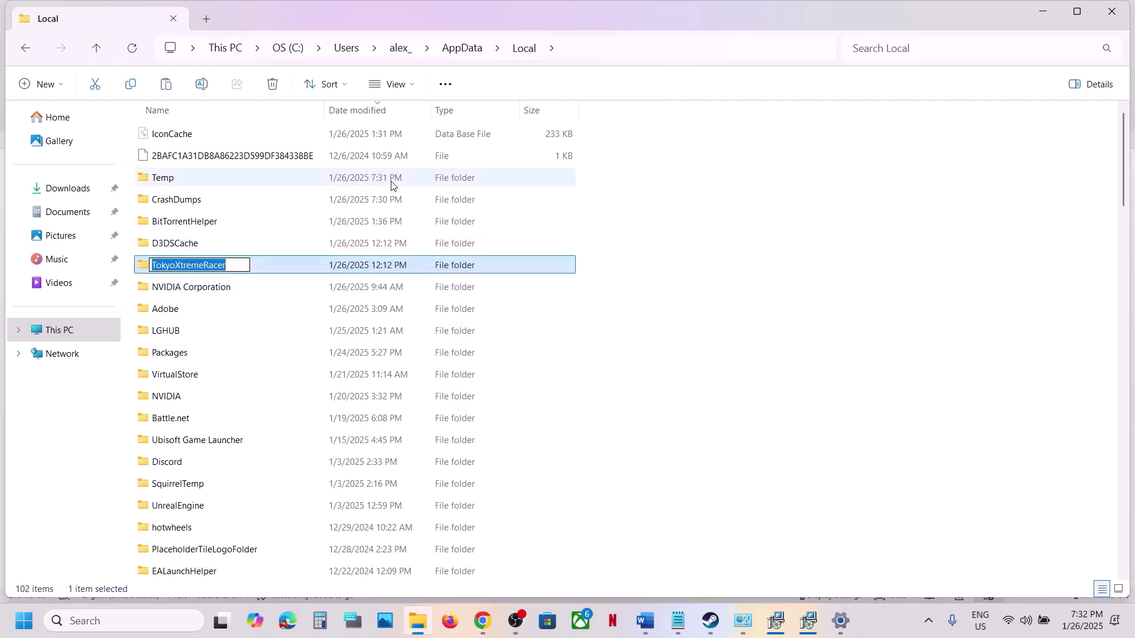
left_click(233, 263)
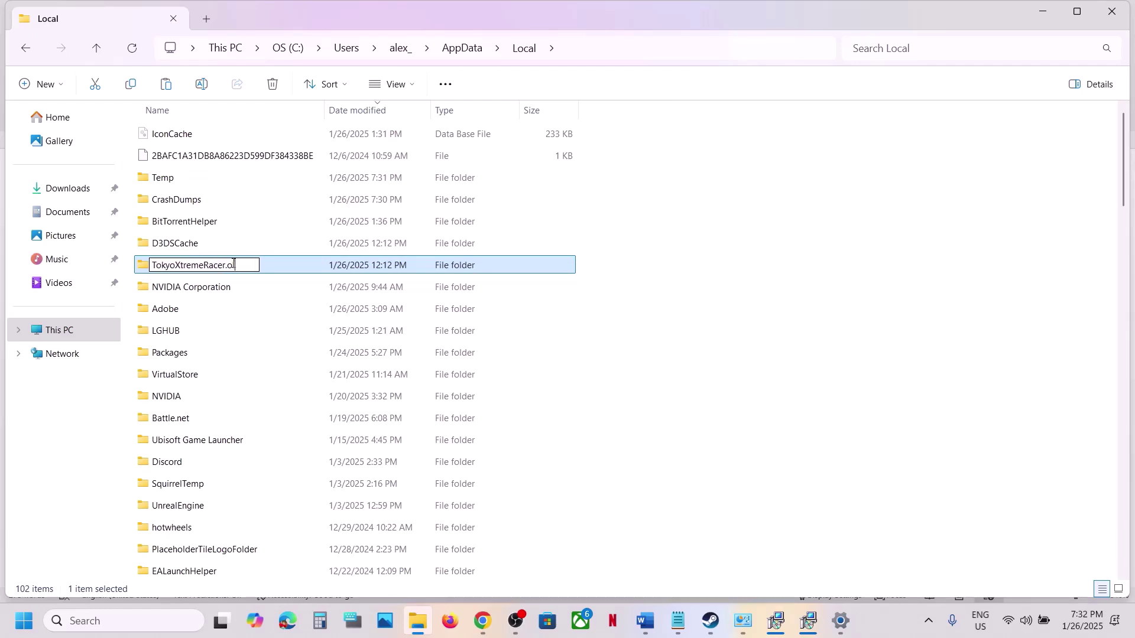
left_click(791, 407)
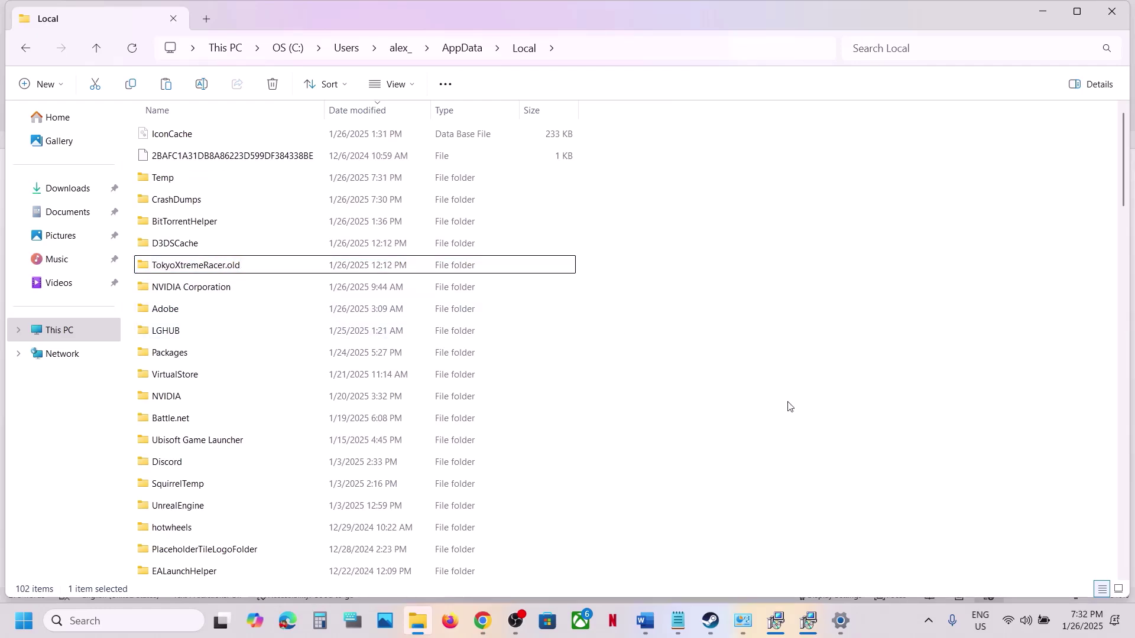
Return to the Word checklist and highlight Step 9, 'Verify the game files'.
left_click(710, 621)
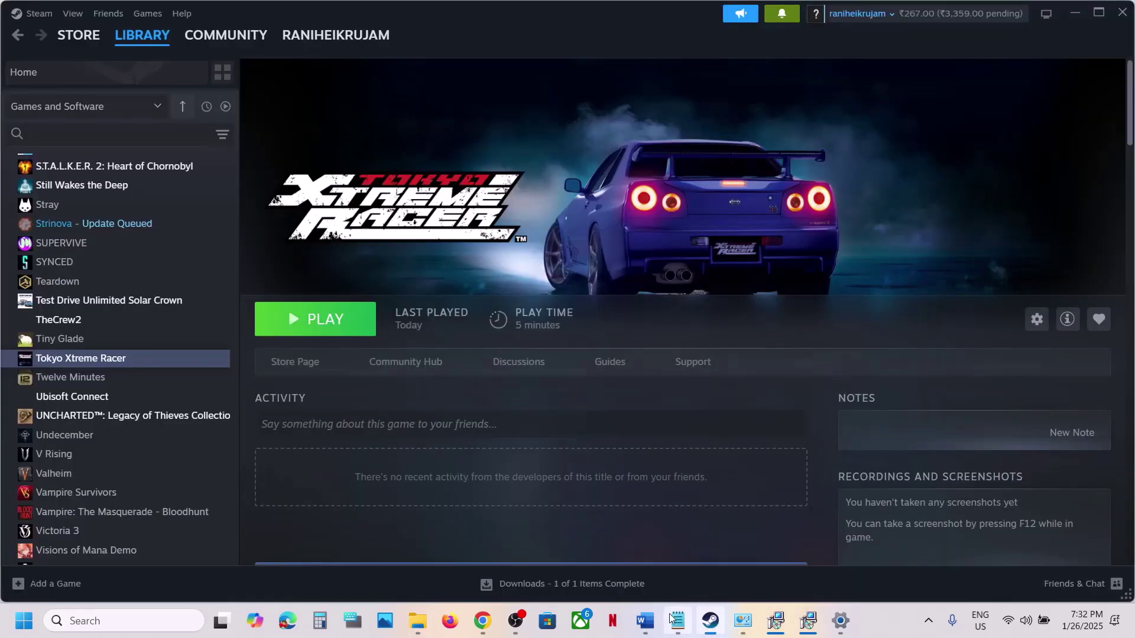
left_click(650, 625)
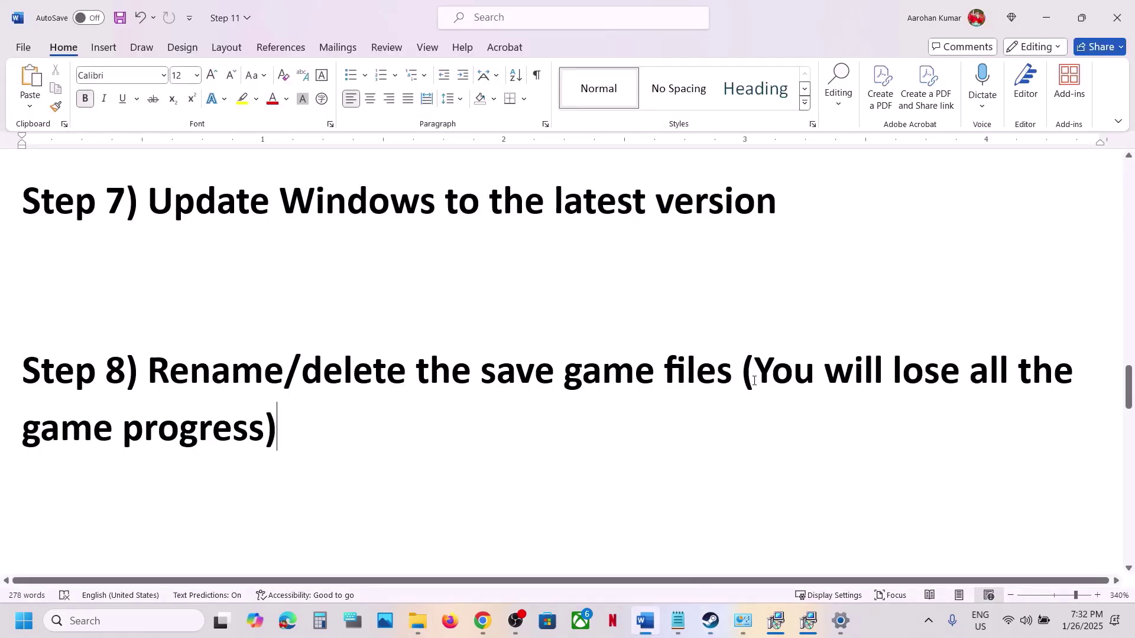
left_click_drag(754, 380, 835, 423)
scroll(835, 423, "down", 5)
scroll(479, 415, "up", 2)
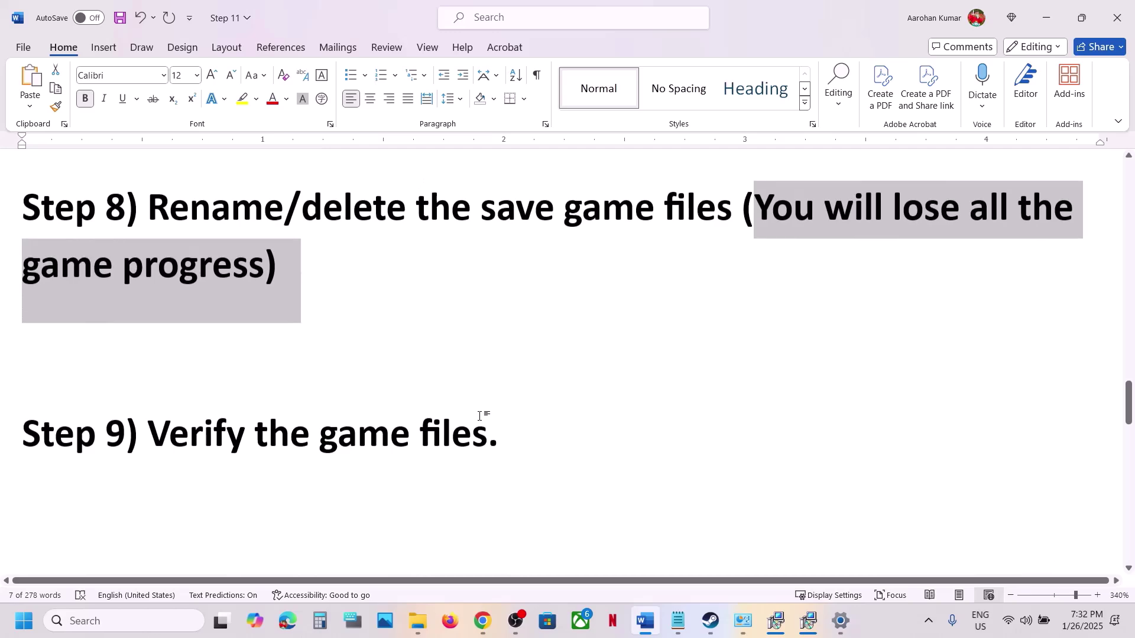
left_click_drag(149, 452, 520, 458)
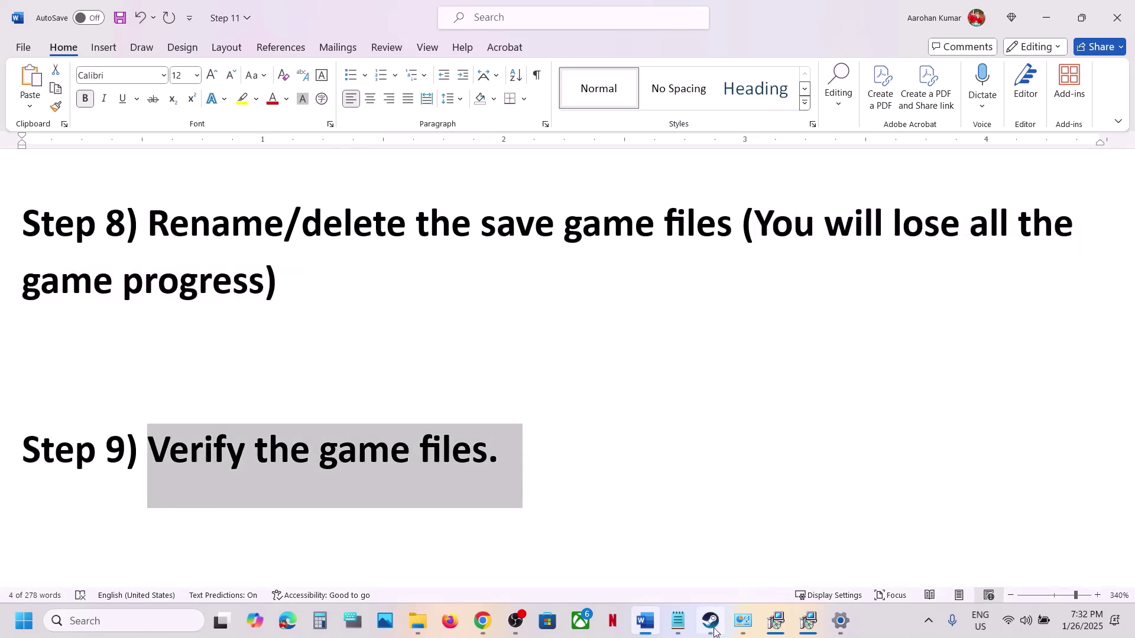
left_click(714, 631)
View Tokyo Xtreme Racer's Installed Files properties in Steam, then close them.
right_click(165, 357)
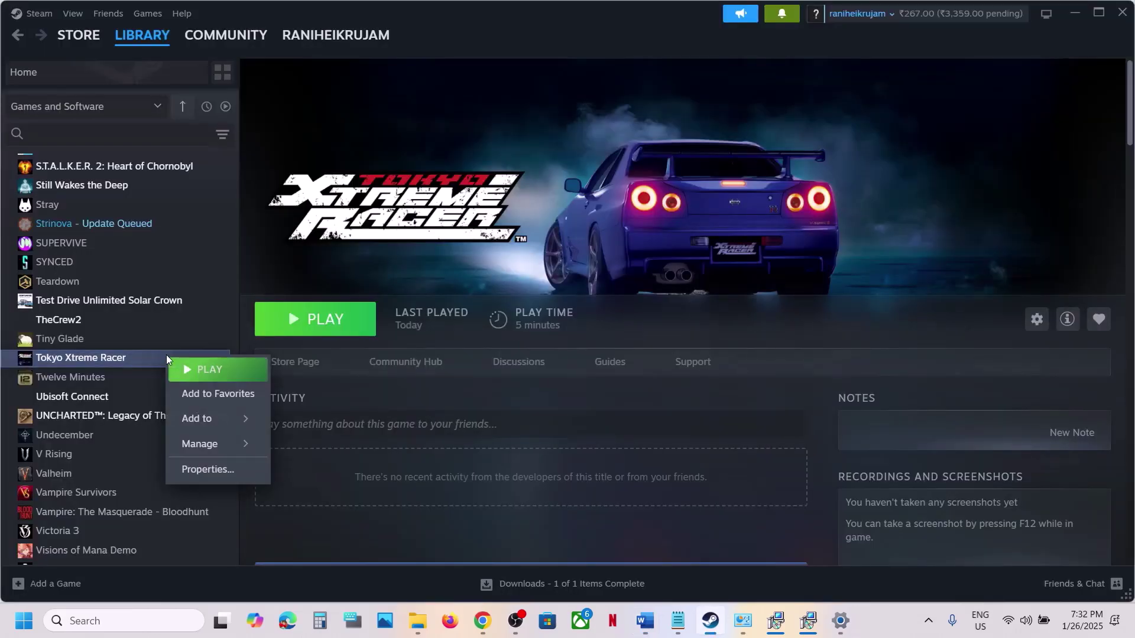
left_click(222, 473)
left_click(325, 234)
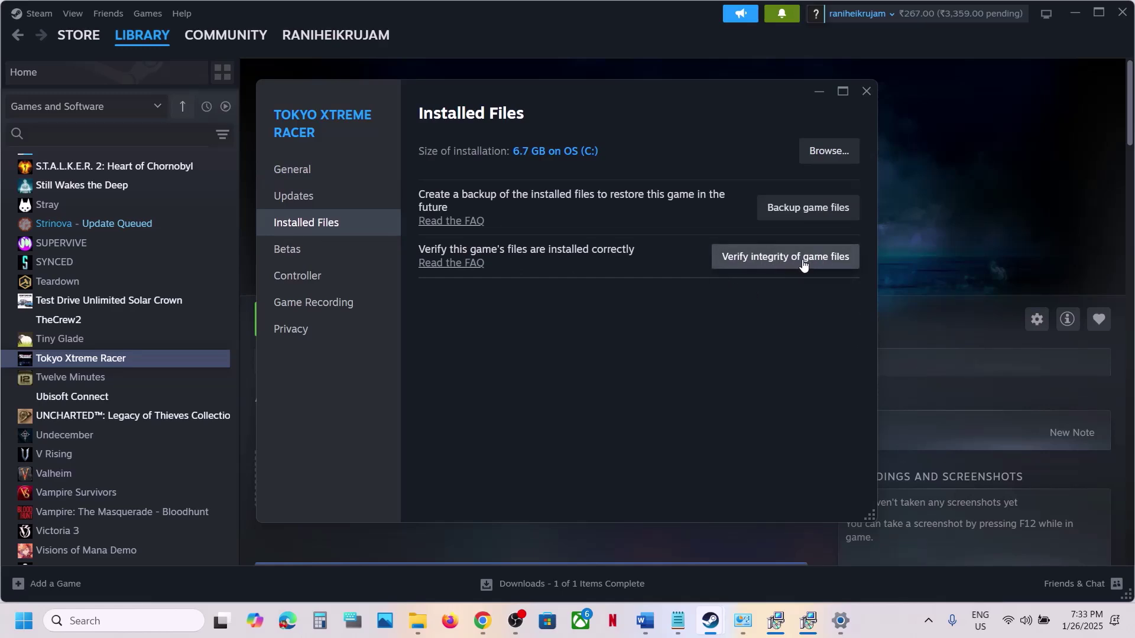
left_click(866, 90)
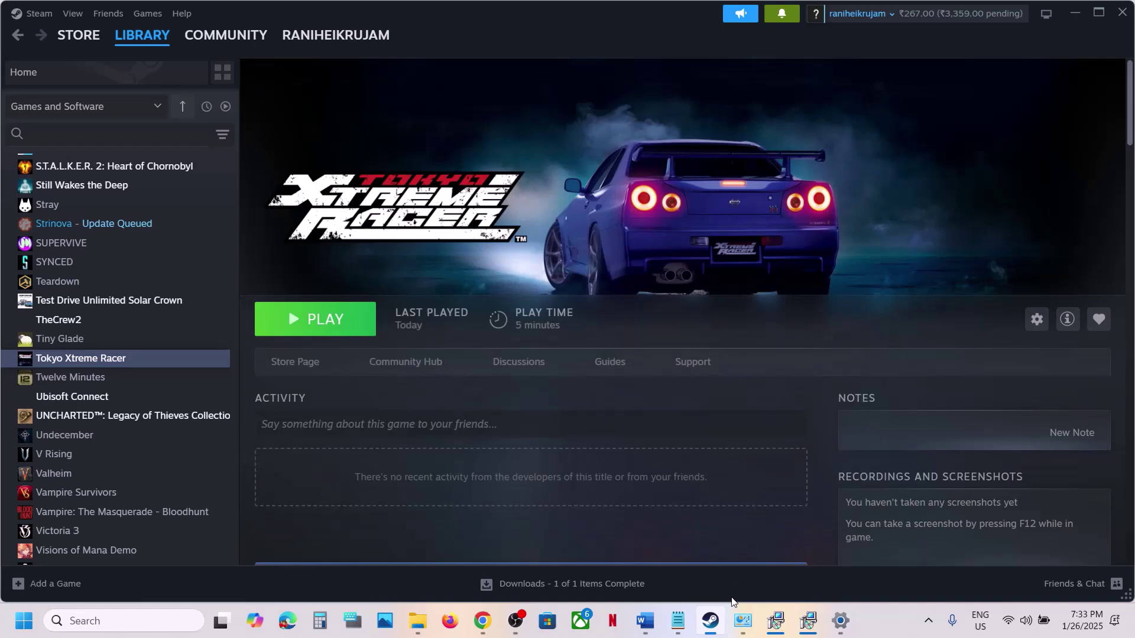
Scroll the Word checklist to Step 10 and highlight its run-as-administrator instruction.
left_click(644, 621)
scroll(461, 406, "down", 5)
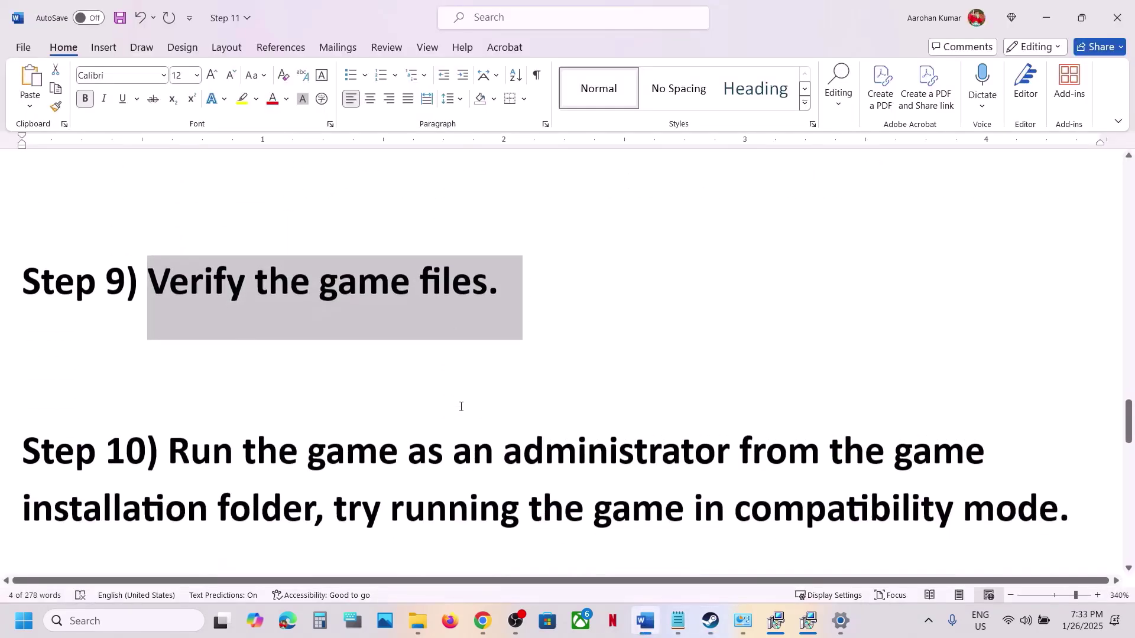
left_click_drag(174, 404, 313, 461)
left_click(710, 620)
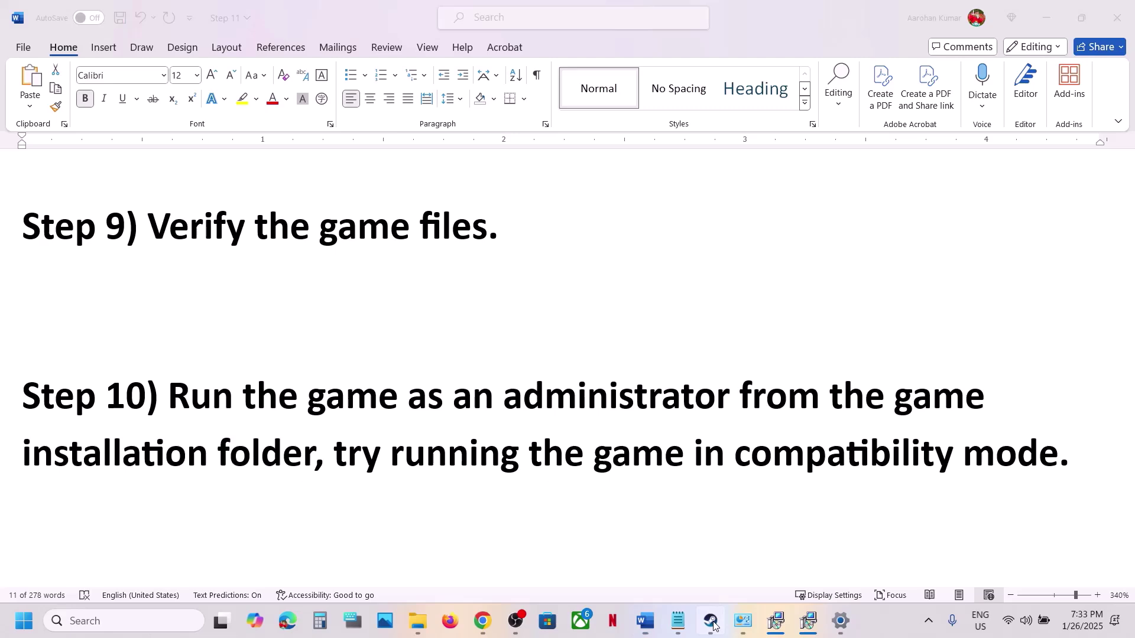
Browse the game's local files and open the TokyoXtremeRacer\Binaries\Win64 folder.
right_click(148, 367)
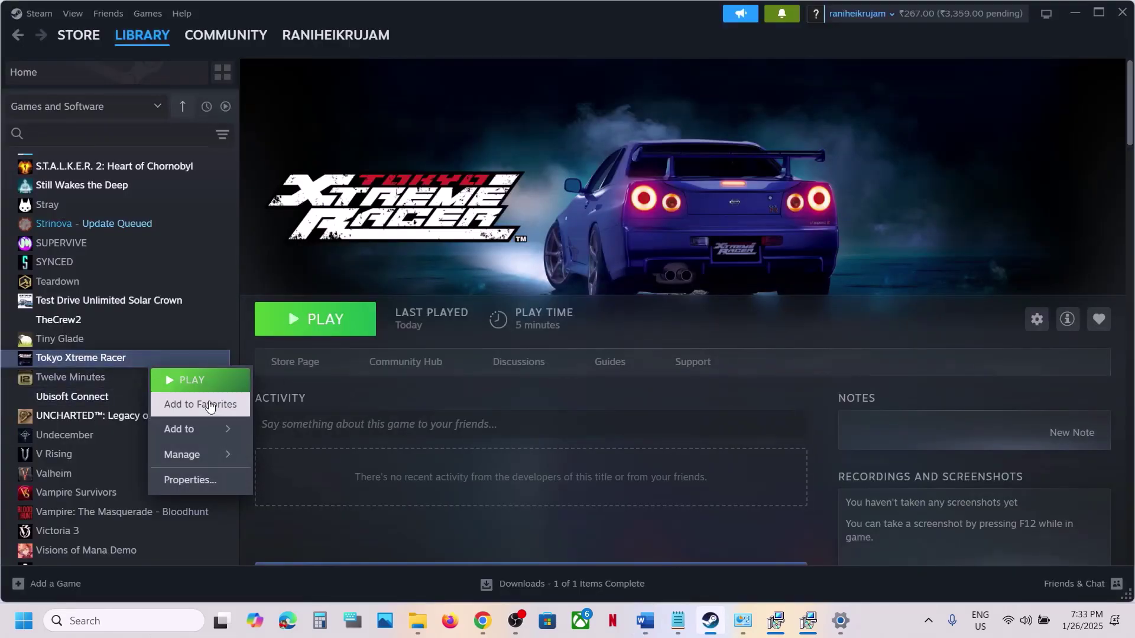
mouse_move(197, 455)
left_click(349, 486)
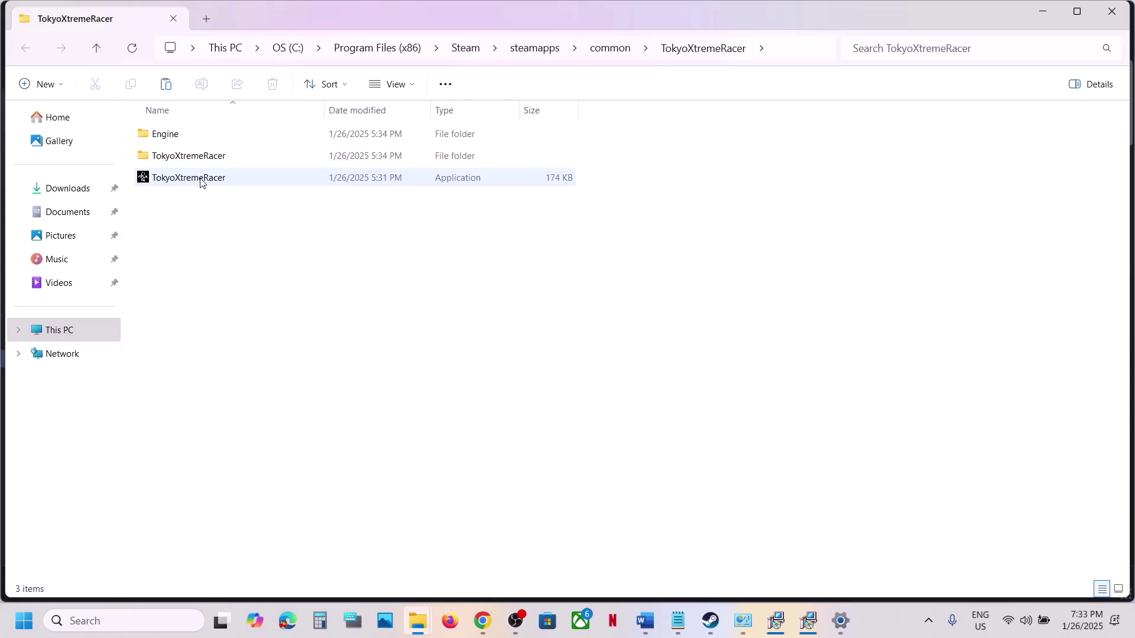
left_click(176, 158)
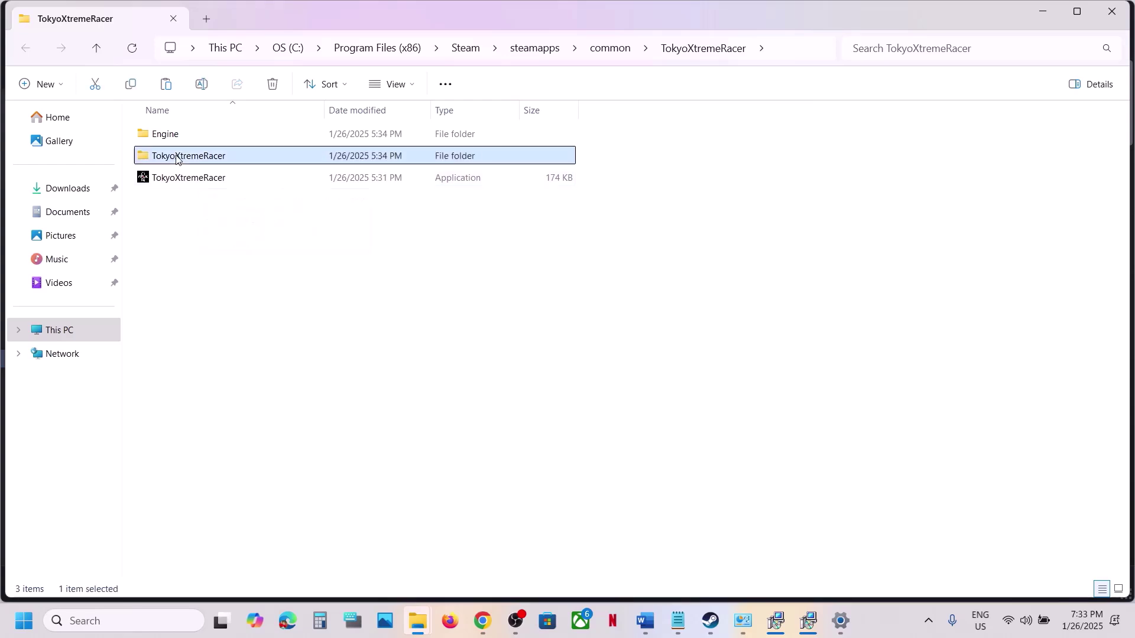
double_click(212, 156)
double_click(198, 131)
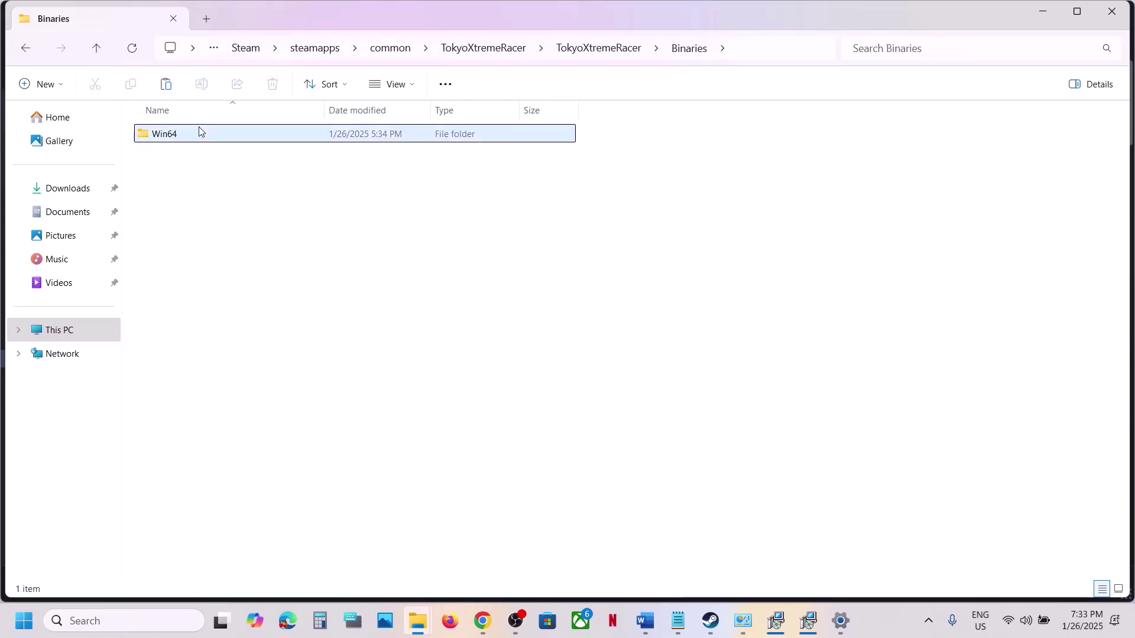
double_click(199, 132)
Set TokyoXtremeRacer-Win64-Shipping.exe to always run as administrator and apply.
left_click(192, 264)
right_click(193, 264)
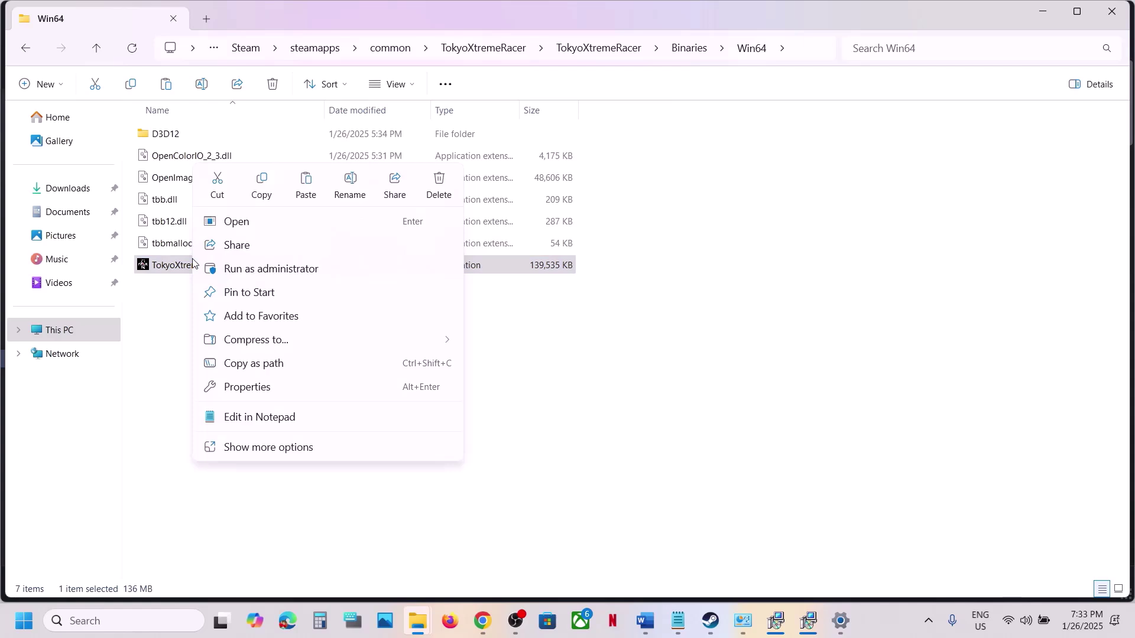
left_click(254, 387)
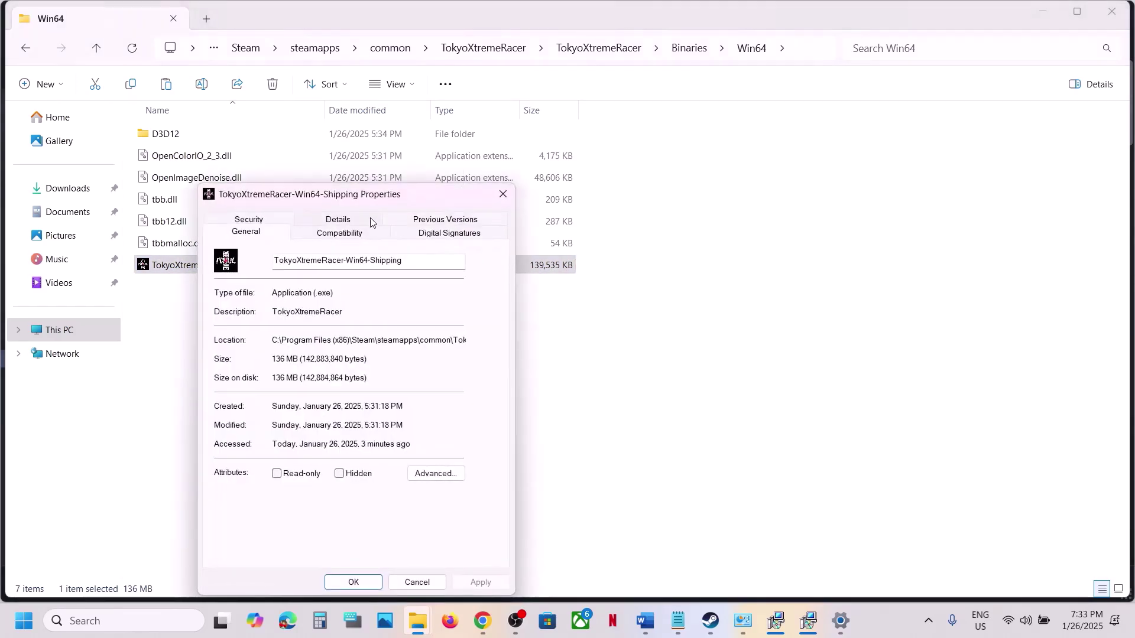
left_click(341, 234)
left_click(226, 464)
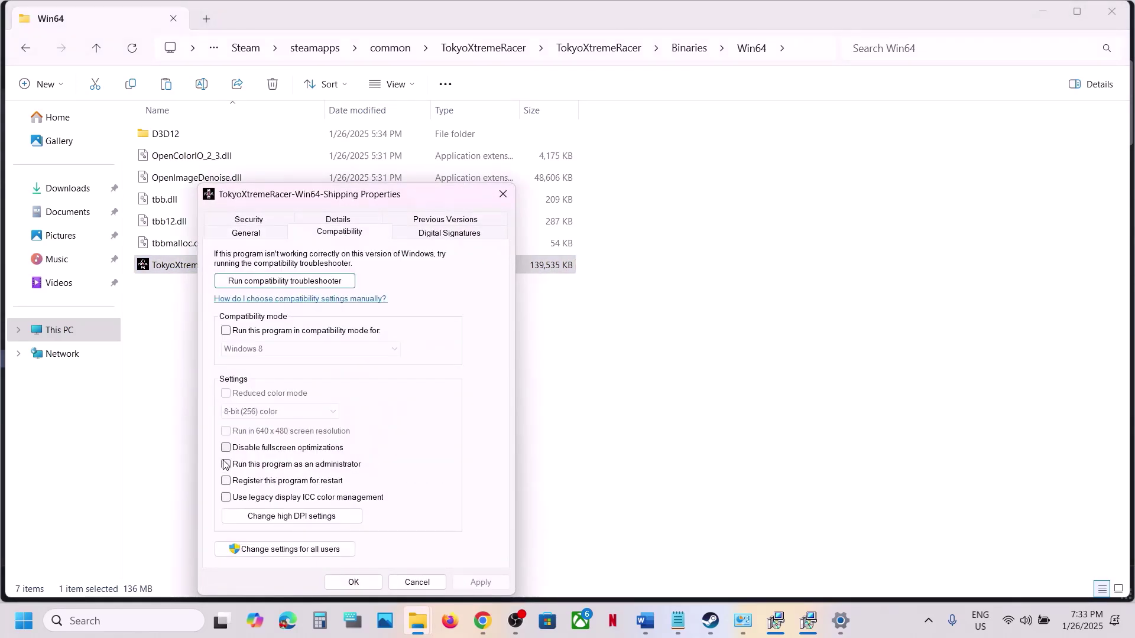
left_click(477, 581)
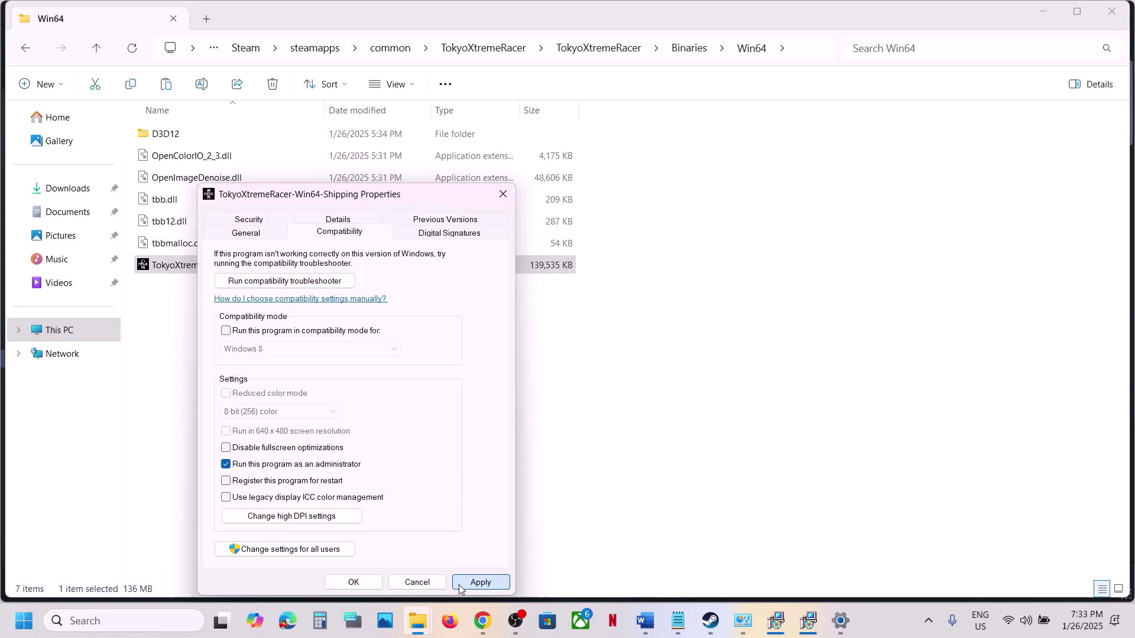
left_click(354, 582)
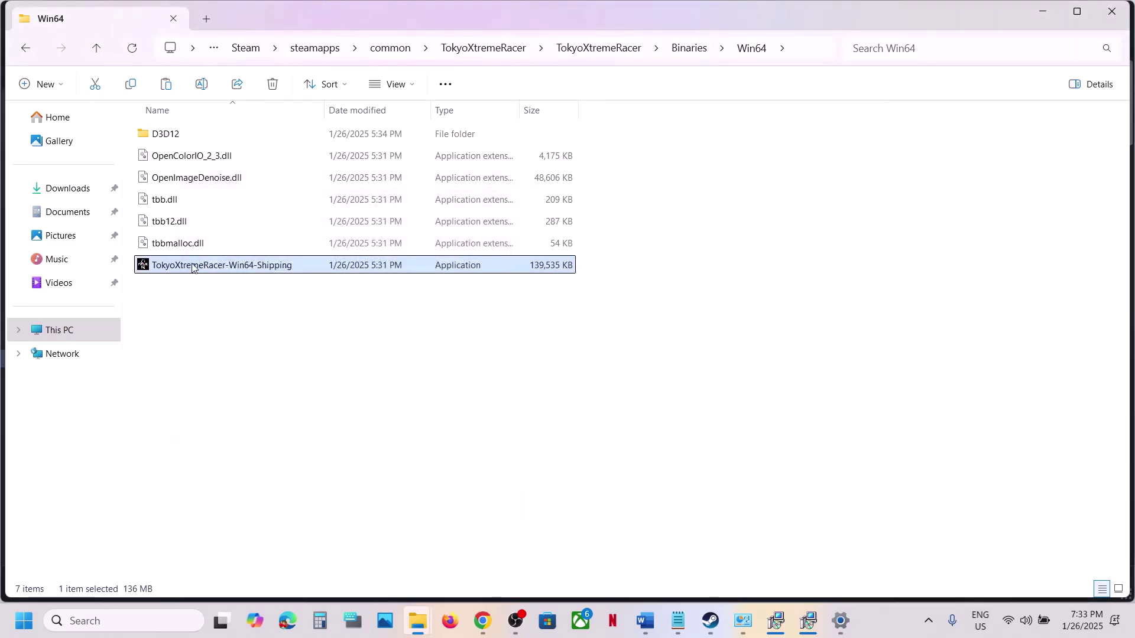
Turn on compatibility mode for the shipping exe.
right_click(202, 265)
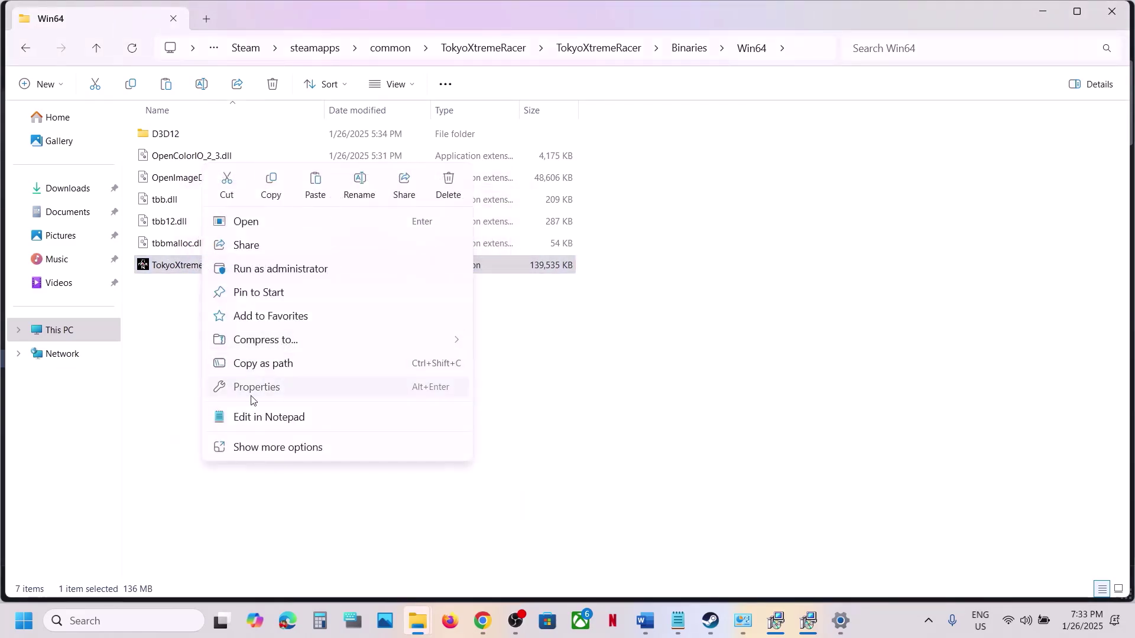
left_click(250, 395)
left_click(330, 234)
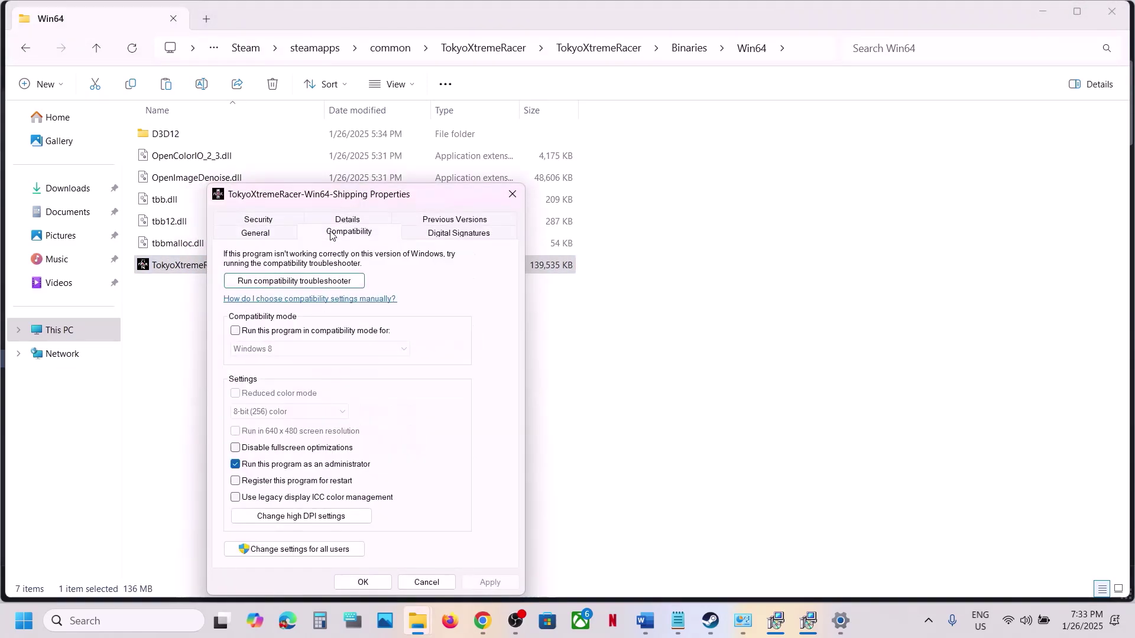
left_click(236, 331)
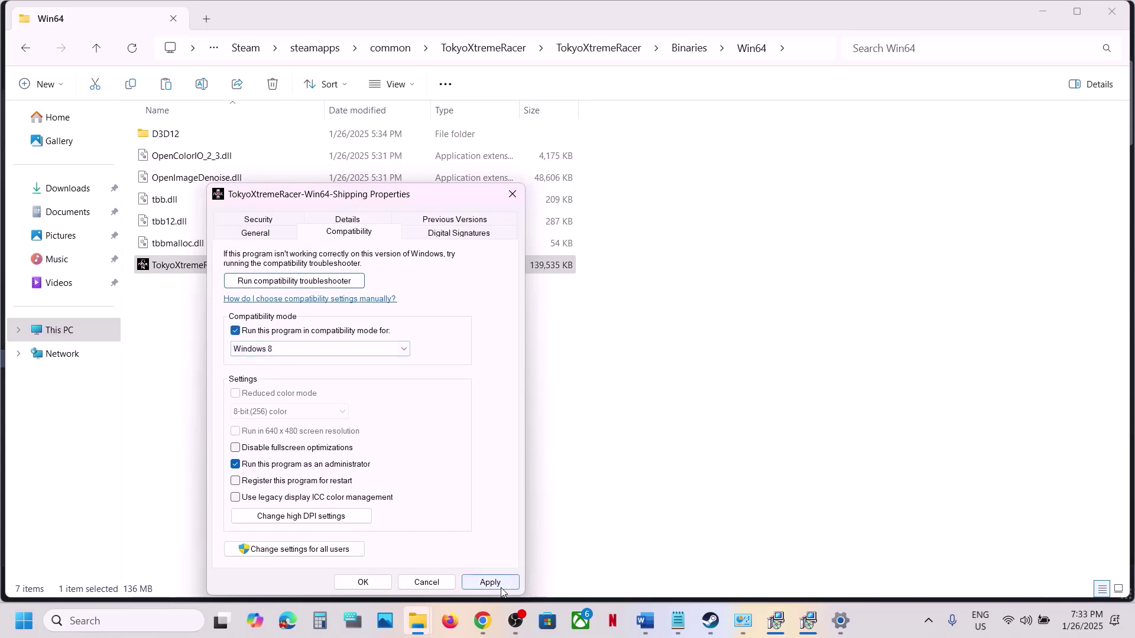
left_click(363, 583)
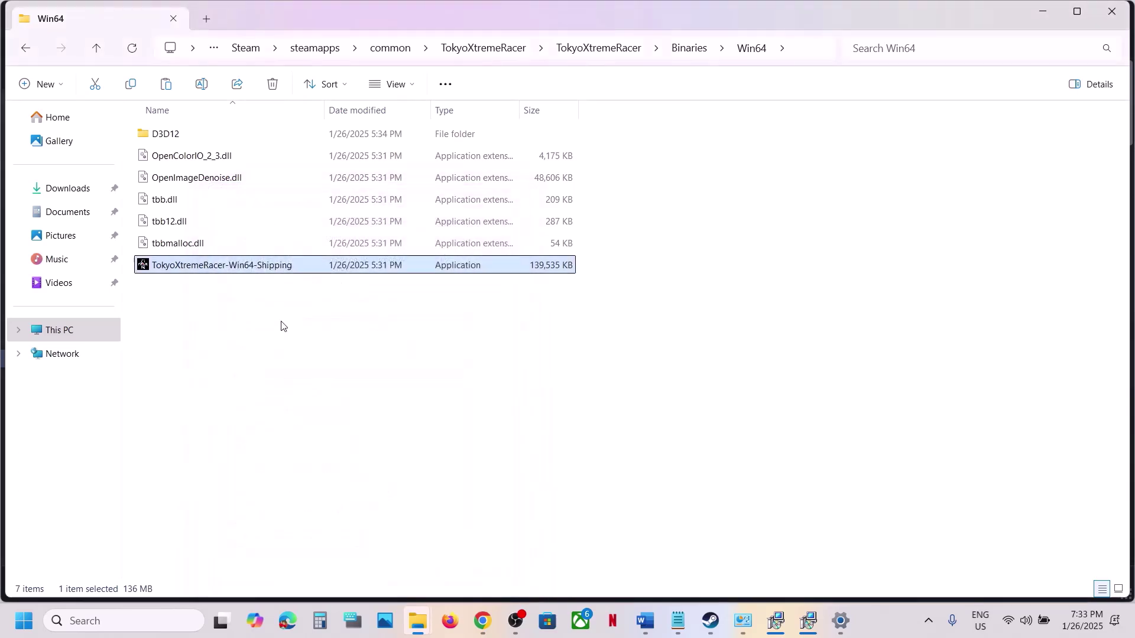
Set the shipping exe to Windows 7 compatibility with fullscreen optimizations disabled, and apply.
right_click(241, 268)
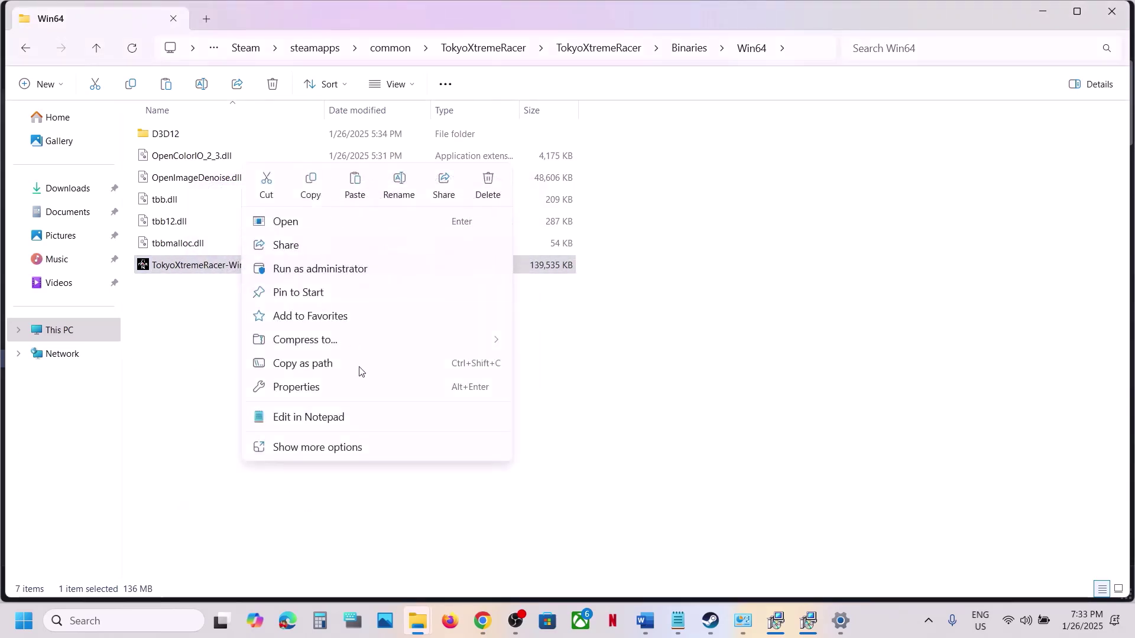
left_click(322, 385)
left_click(383, 235)
left_click(315, 350)
left_click(312, 388)
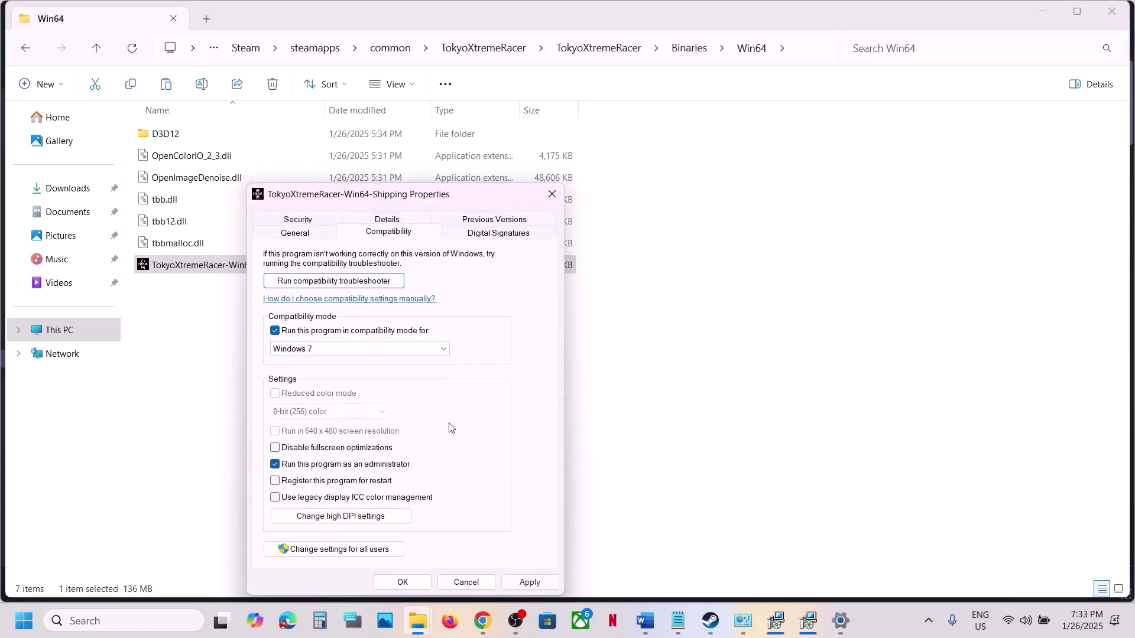
left_click(512, 587)
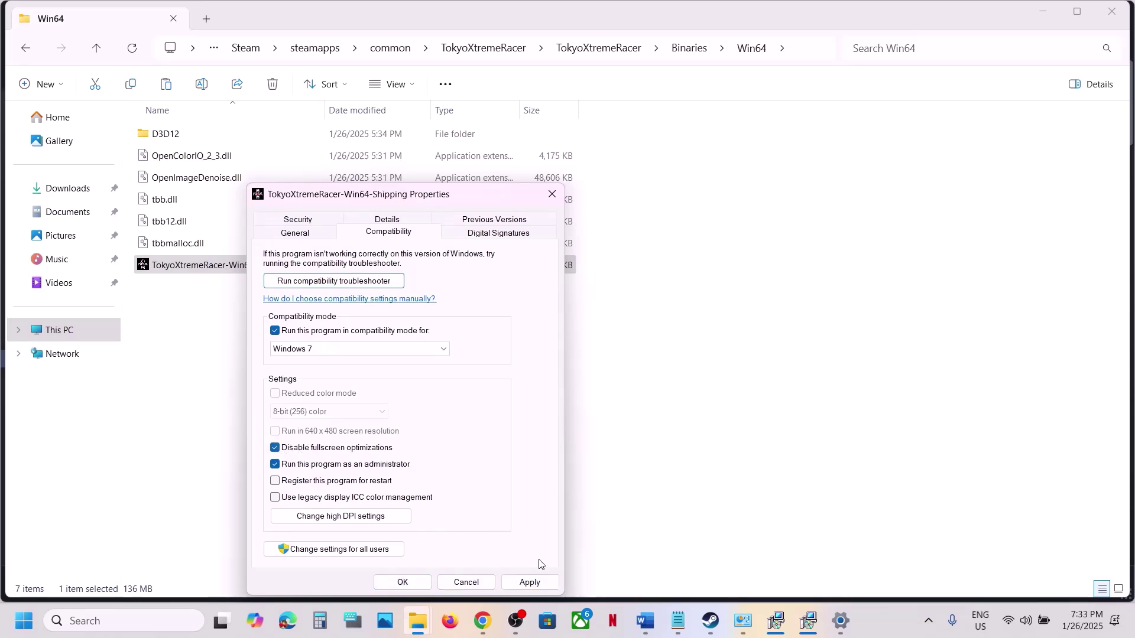
left_click(529, 582)
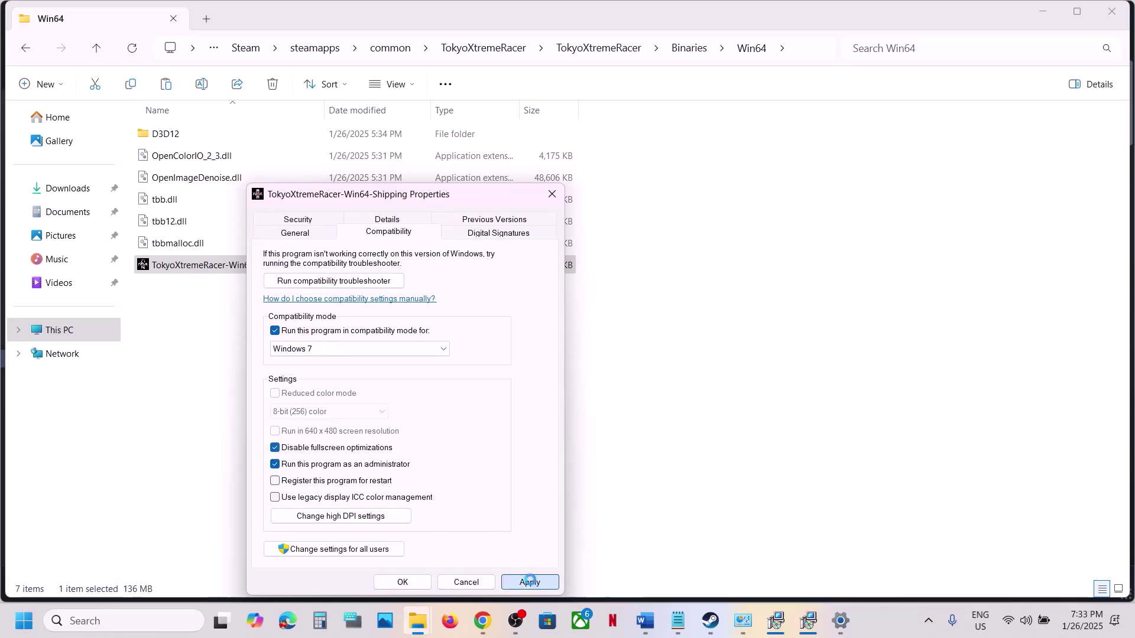
left_click(403, 582)
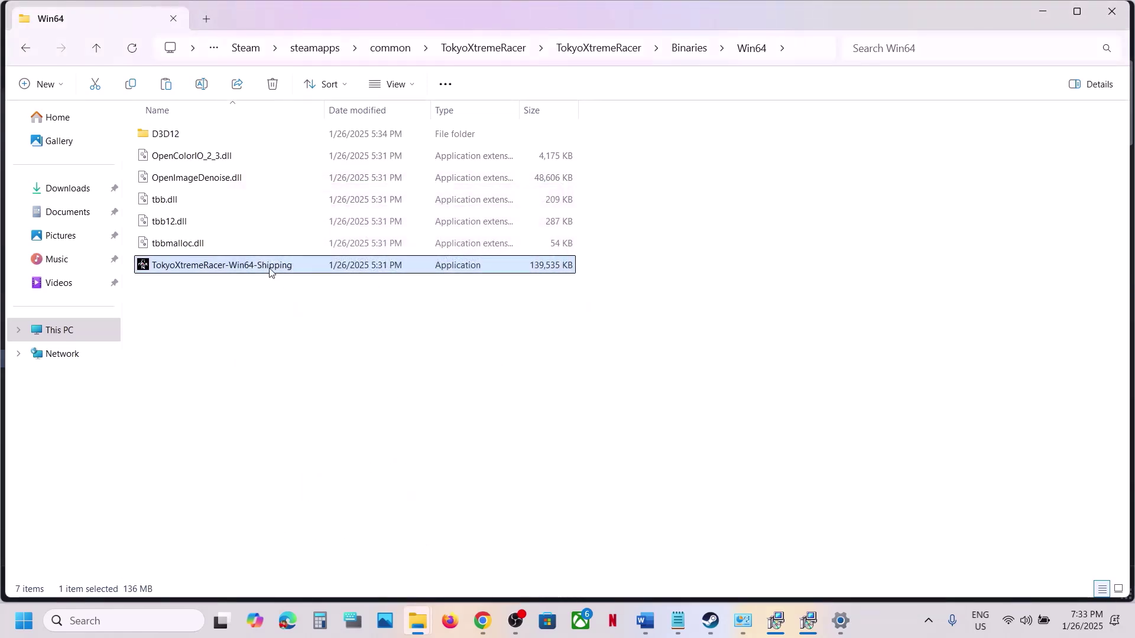
Clear compatibility mode and the fullscreen optimizations option for the shipping exe, and apply.
right_click(270, 271)
left_click(324, 397)
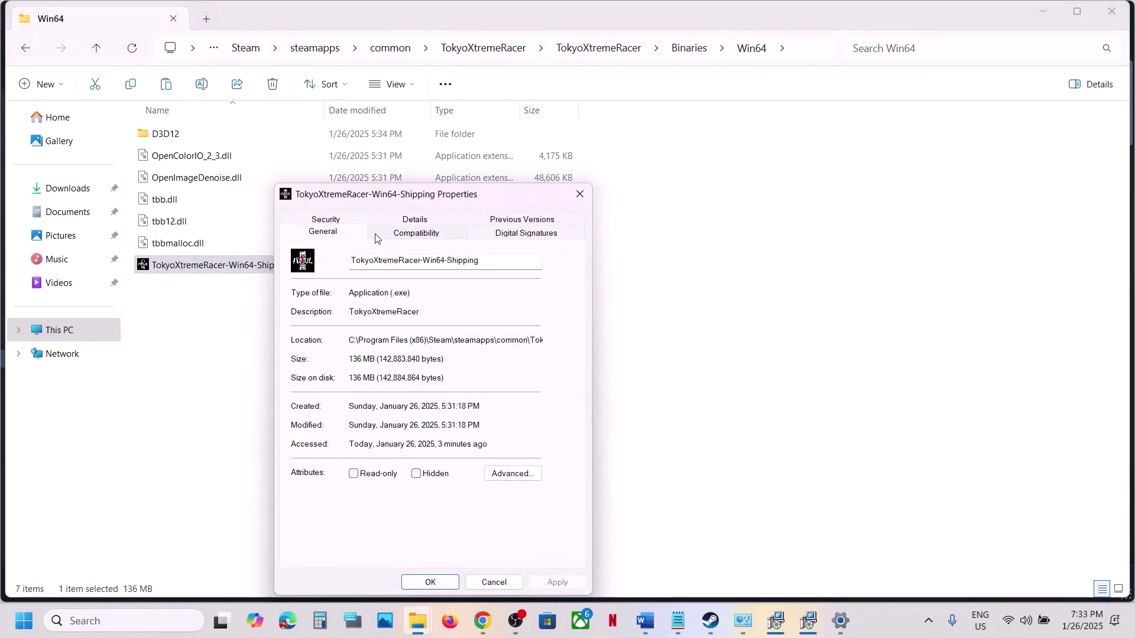
left_click(385, 237)
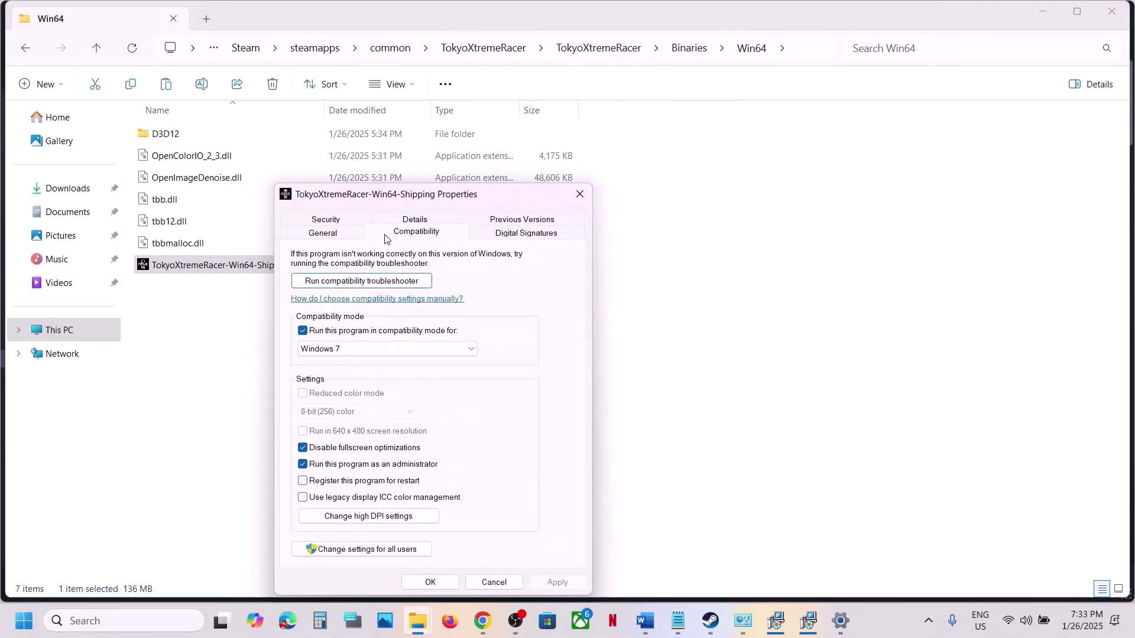
left_click(303, 331)
left_click(303, 448)
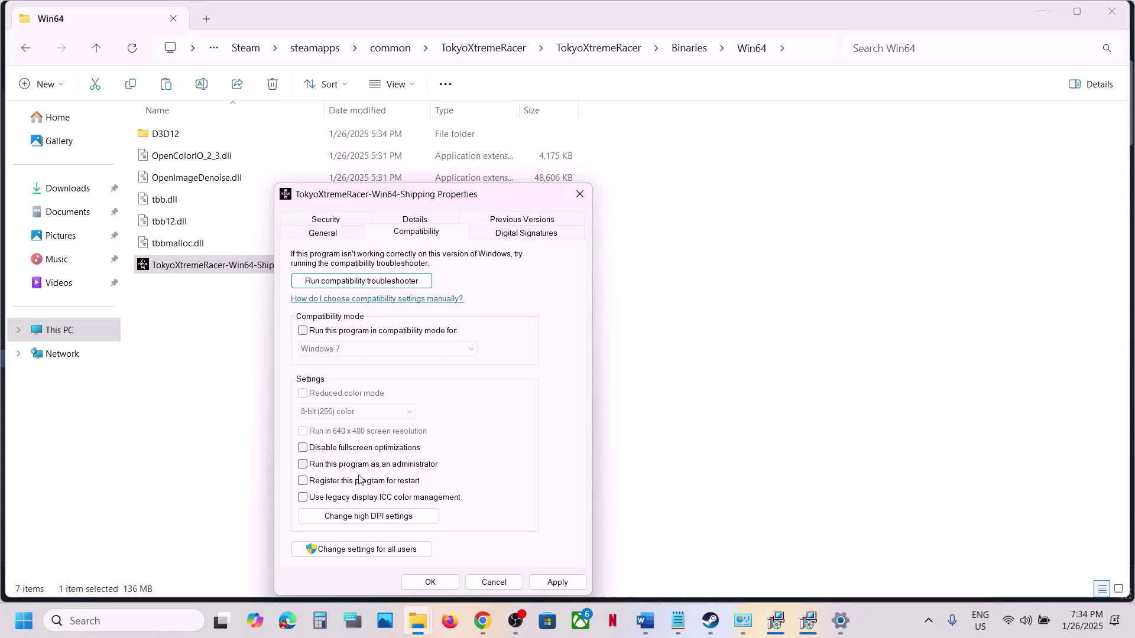
left_click(557, 582)
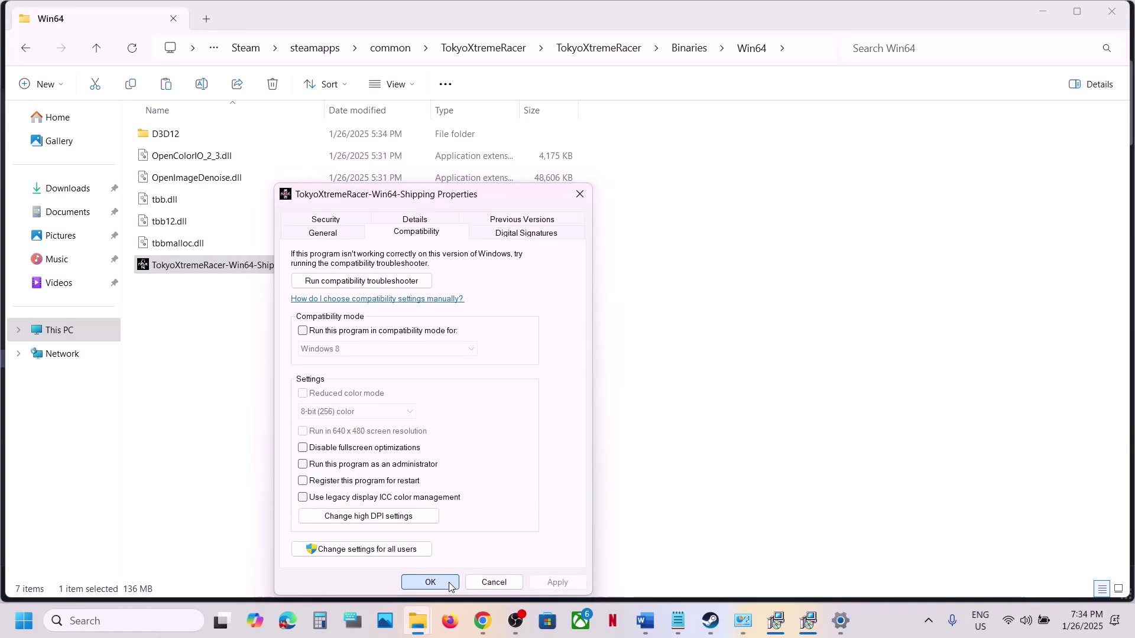
left_click(430, 582)
left_click(711, 622)
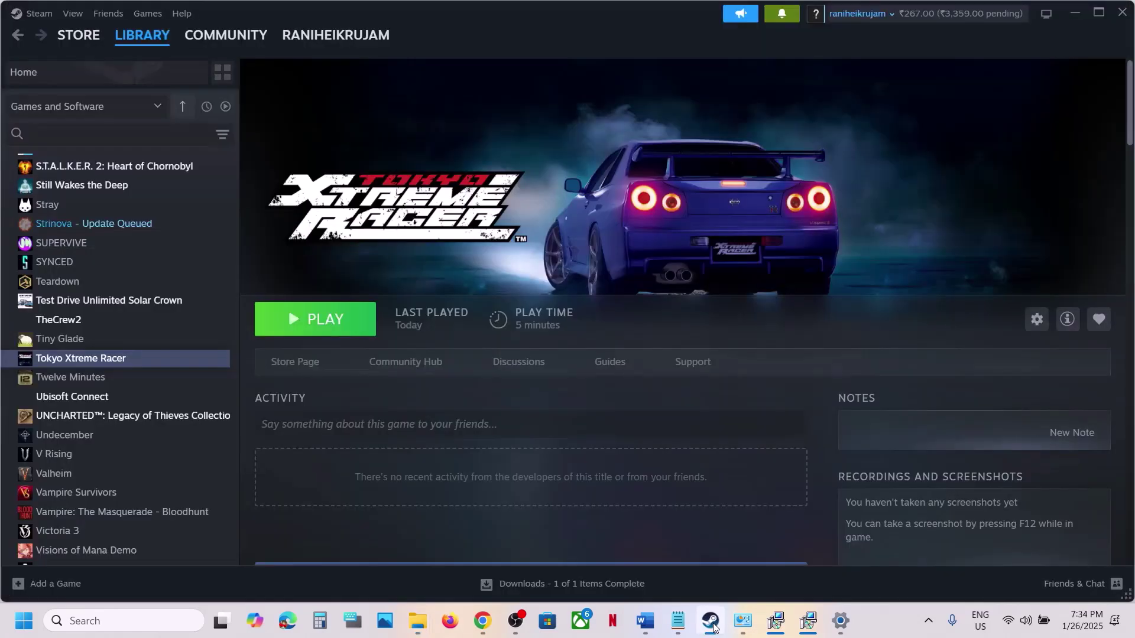
Scroll Word to Step 11 and highlight its heading about allowing the exe through Security and Firewall.
left_click(647, 625)
scroll(449, 437, "down", 5)
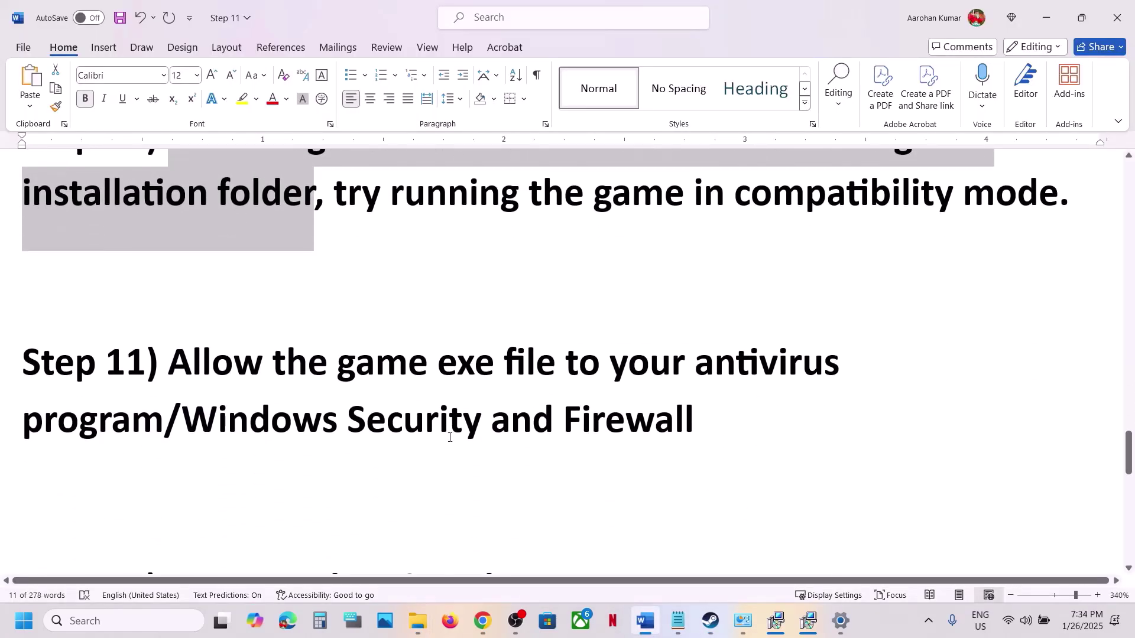
left_click_drag(176, 357, 167, 409)
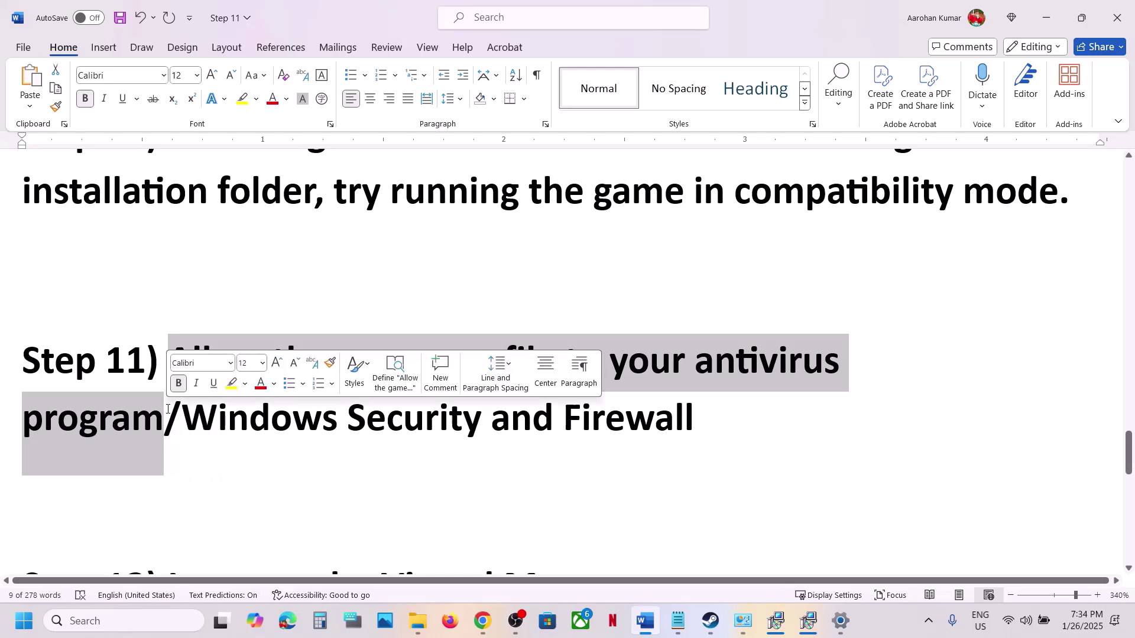
left_click(292, 417)
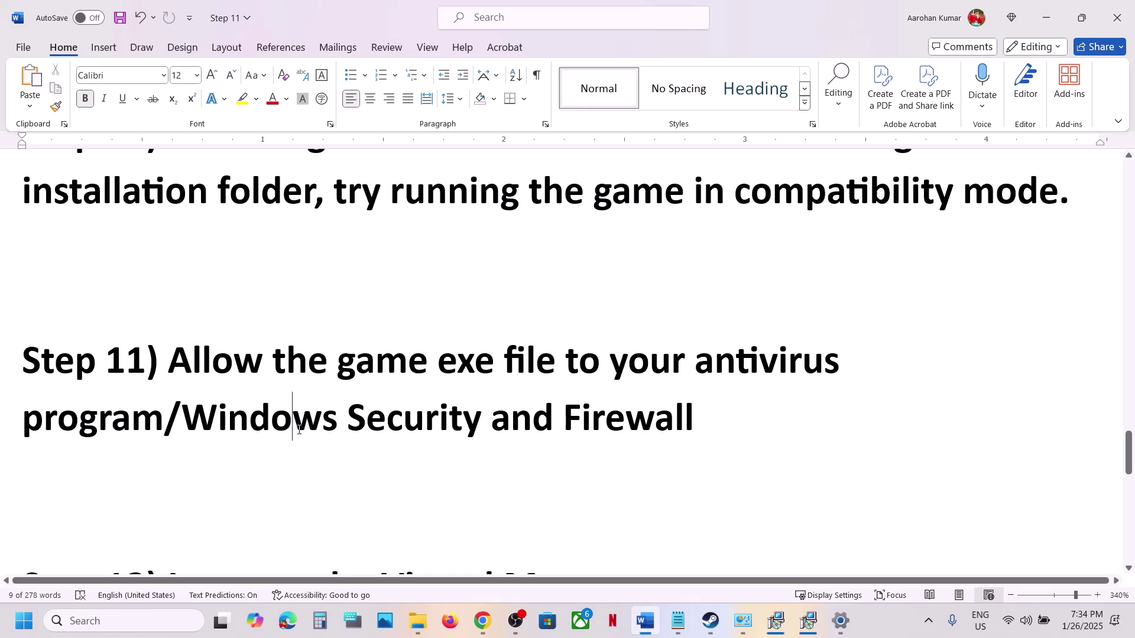
left_click_drag(171, 359, 483, 412)
Go to Windows Security's ransomware protection and open the apps allowed through Controlled folder access.
key("alt+Tab")
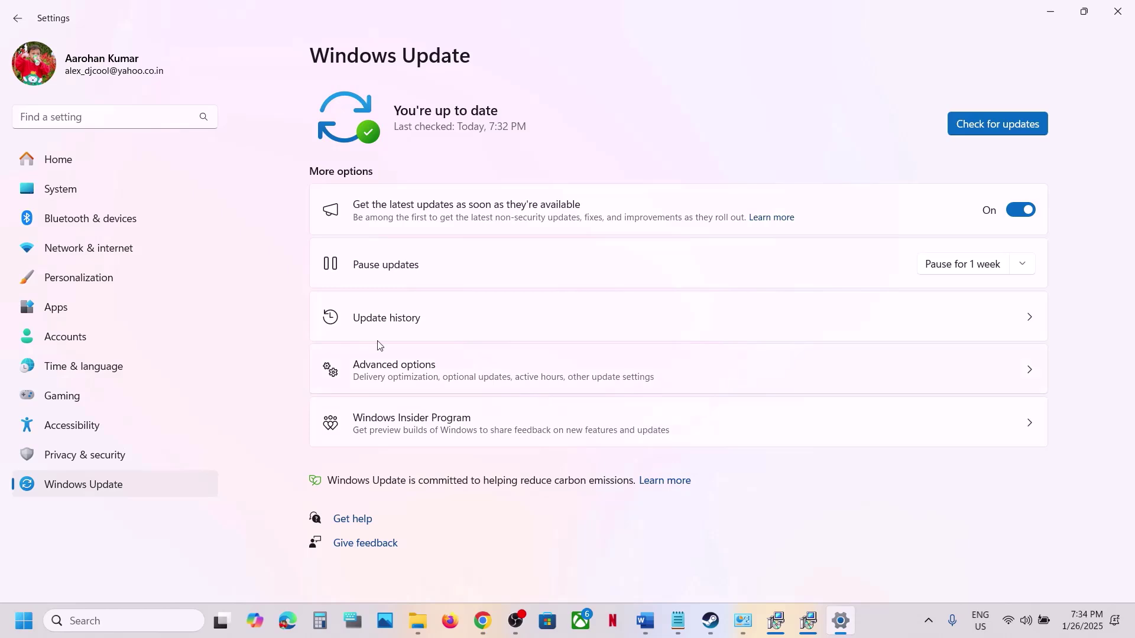
left_click(102, 459)
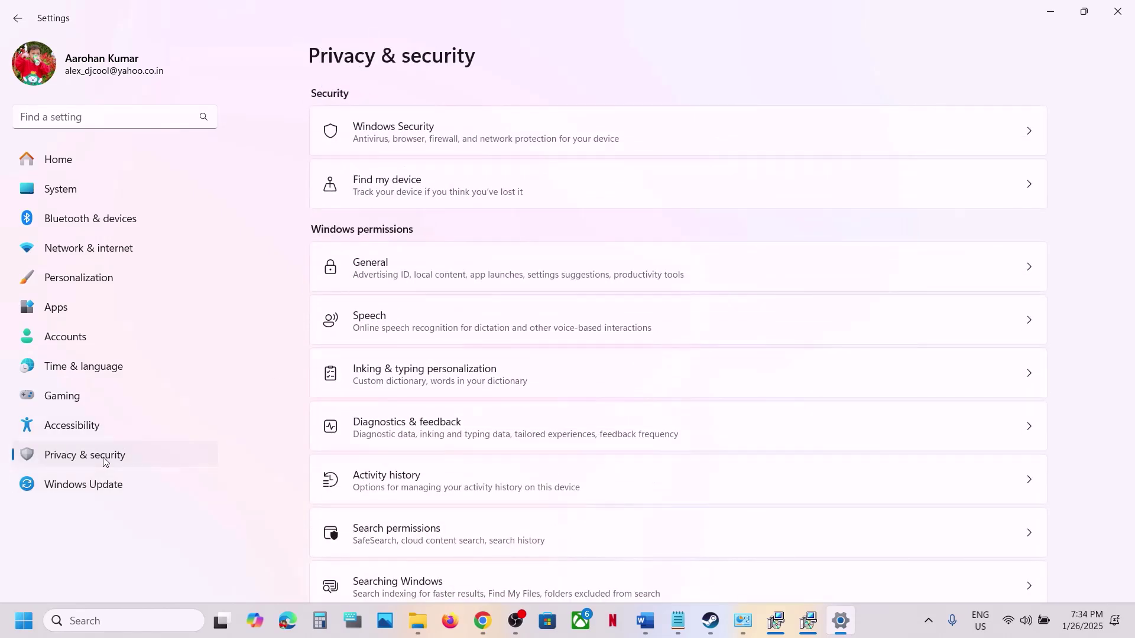
left_click(495, 134)
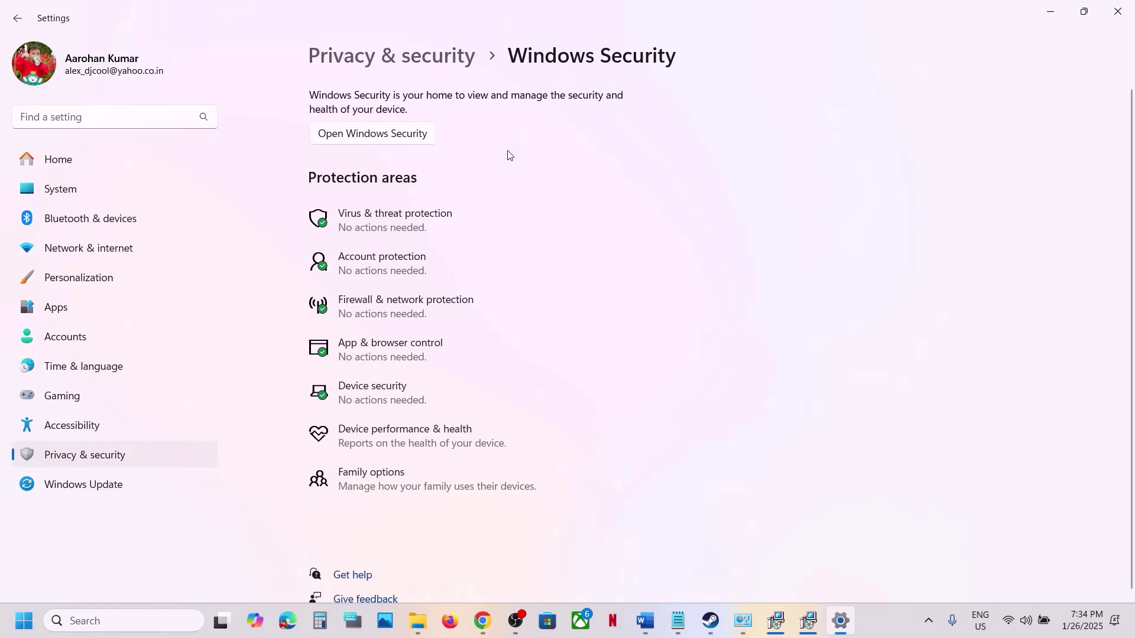
left_click(432, 220)
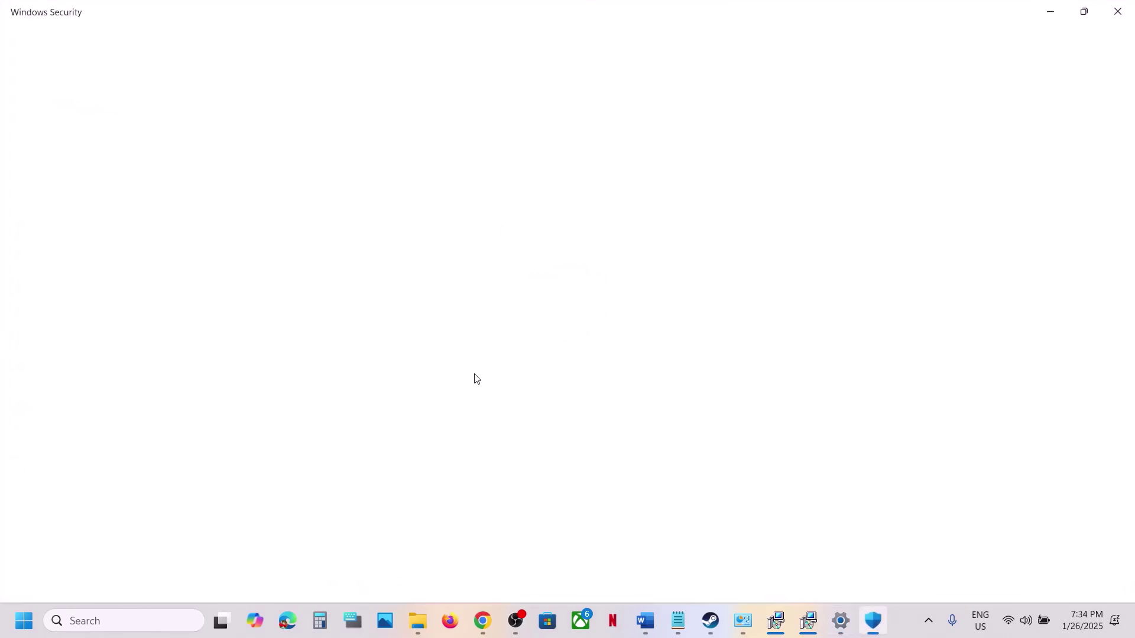
scroll(473, 377, "down", 3)
scroll(414, 472, "up", 1)
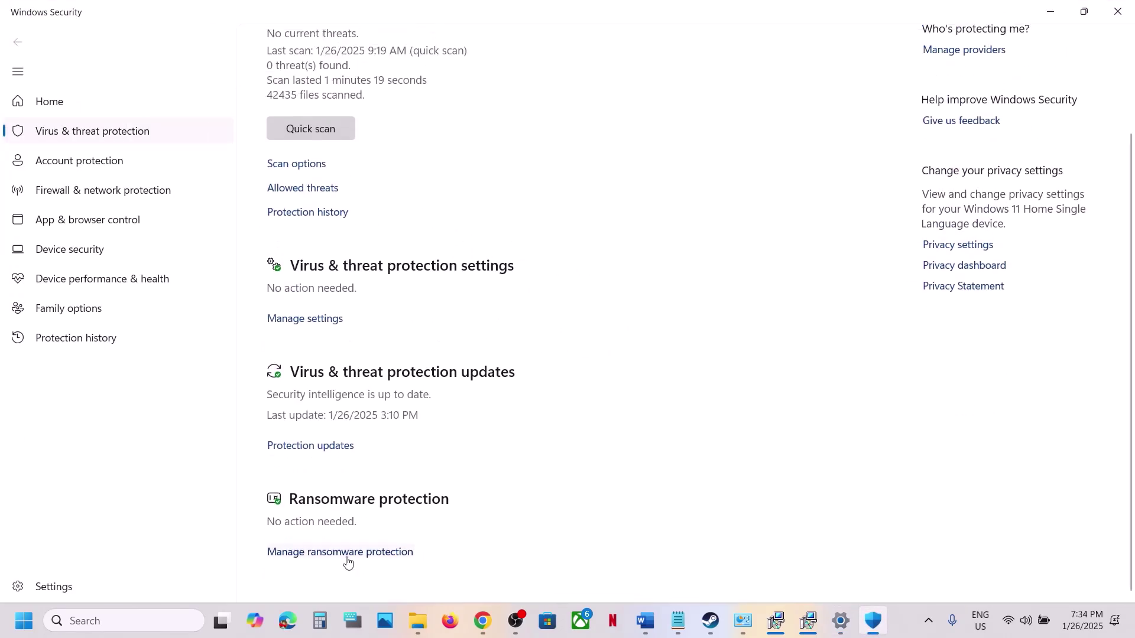
left_click(348, 555)
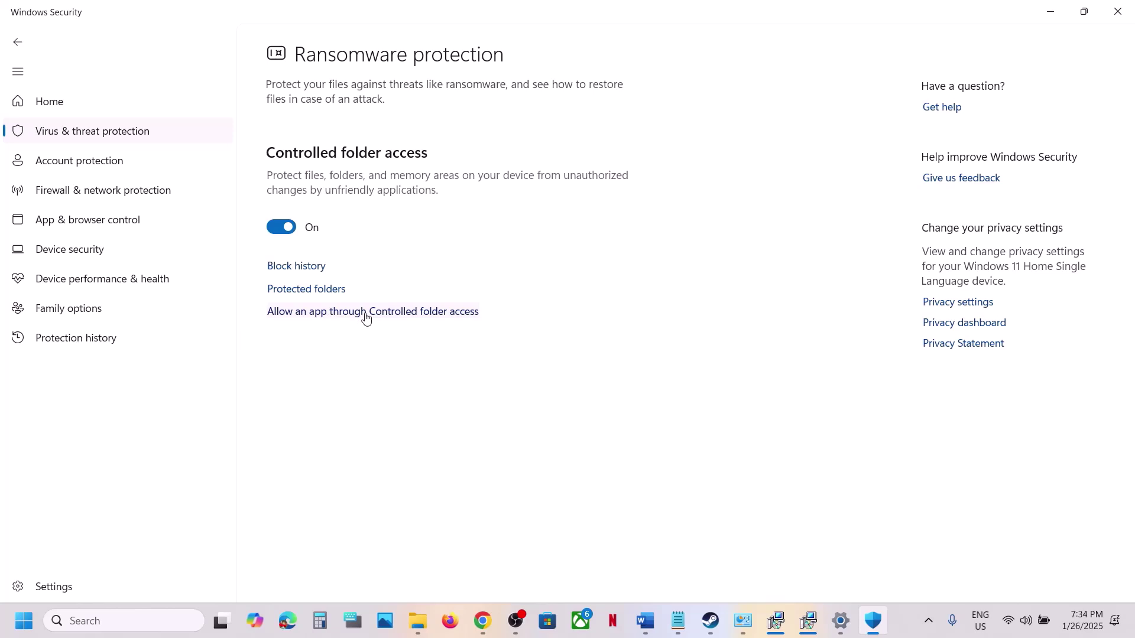
left_click(352, 317)
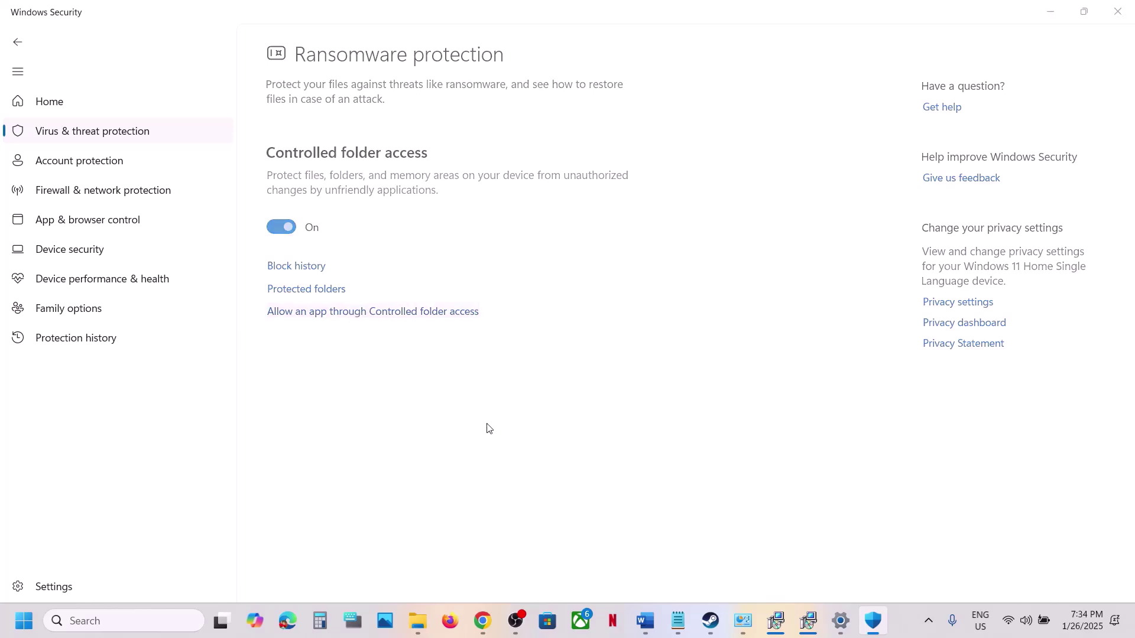
Add the TokyoXtremeRacer launcher exe as an allowed app.
left_click(355, 167)
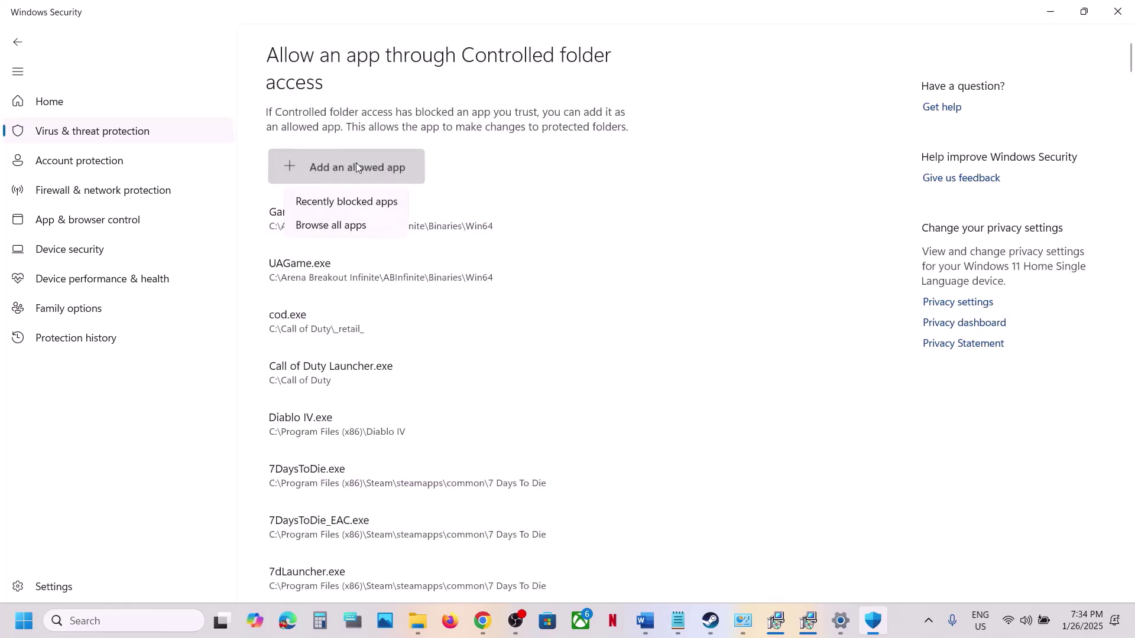
left_click(385, 226)
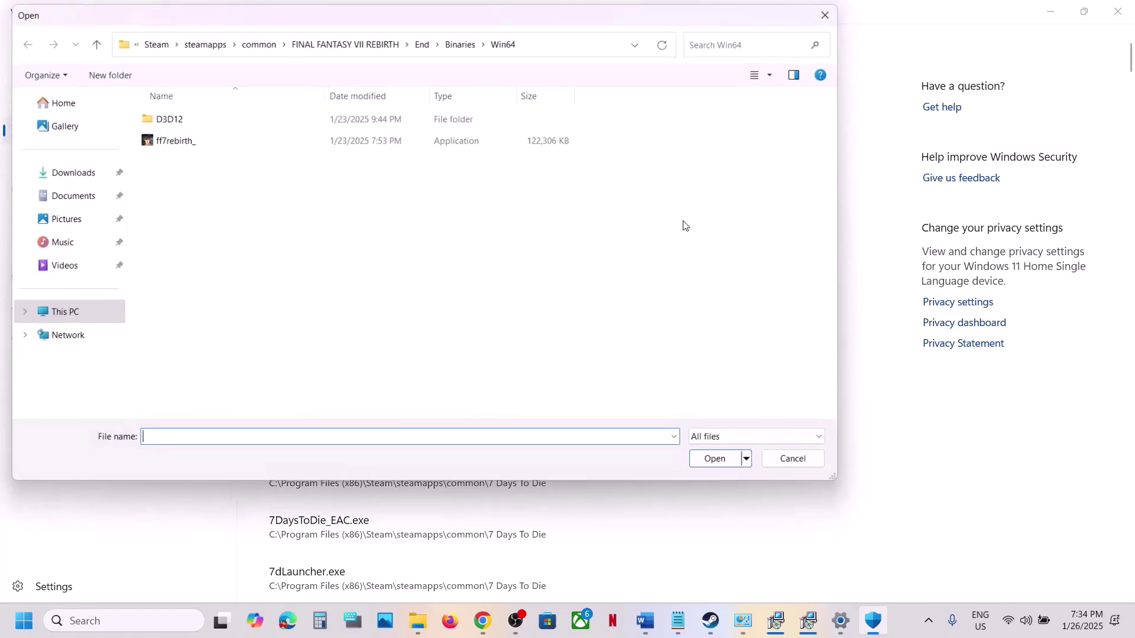
left_click(257, 45)
double_click(191, 247)
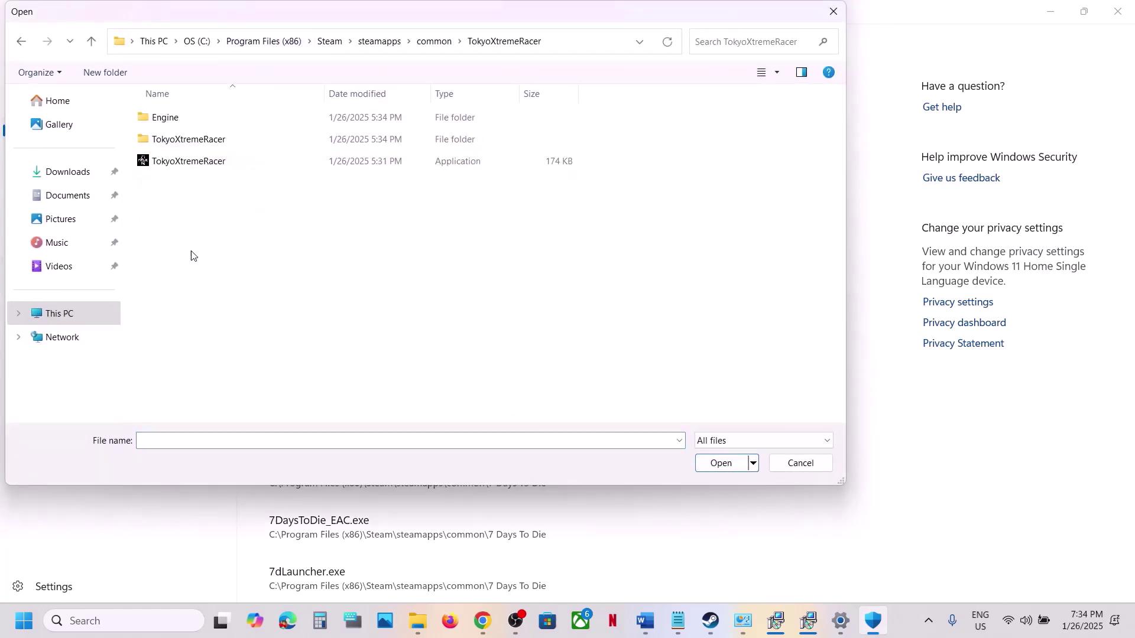
left_click(188, 163)
left_click(735, 471)
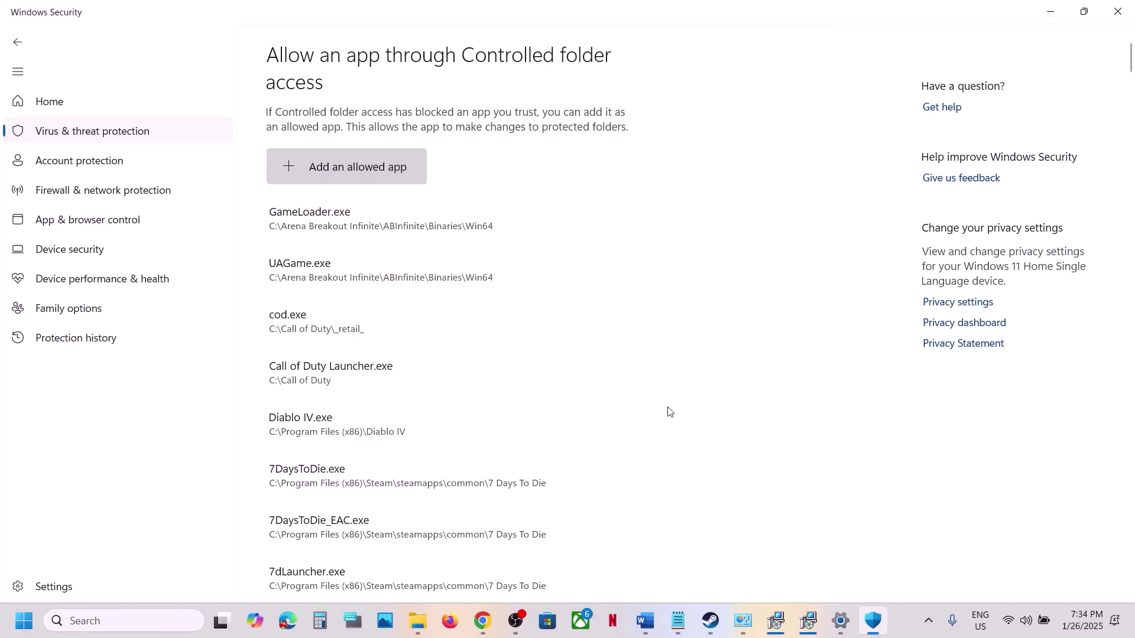
Add the Binaries\Win64 shipping exe as an allowed app too.
left_click(355, 176)
left_click(378, 223)
double_click(202, 140)
double_click(198, 121)
double_click(197, 121)
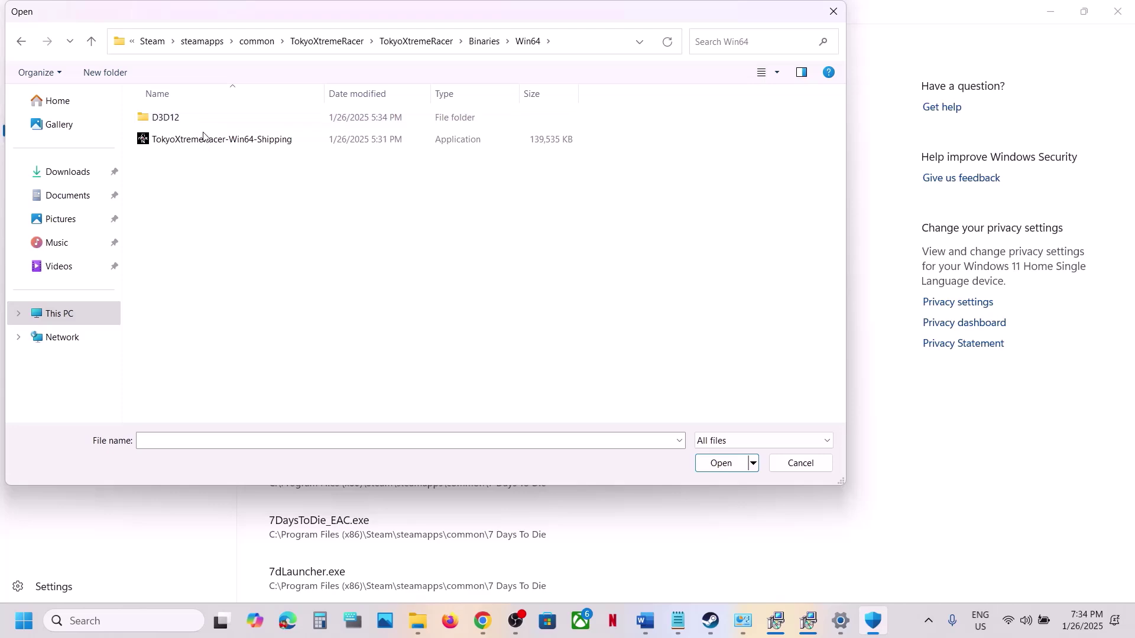
left_click(198, 140)
left_click(718, 465)
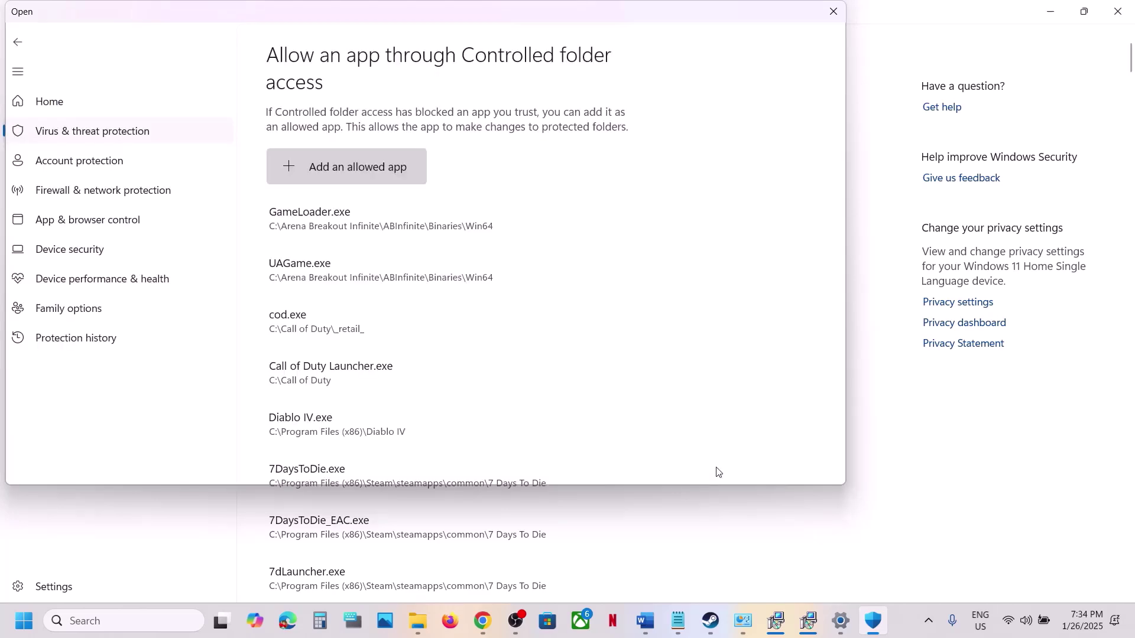
Open Windows Defender Firewall's allowed-apps list in Control Panel and unlock it for editing.
left_click(143, 625)
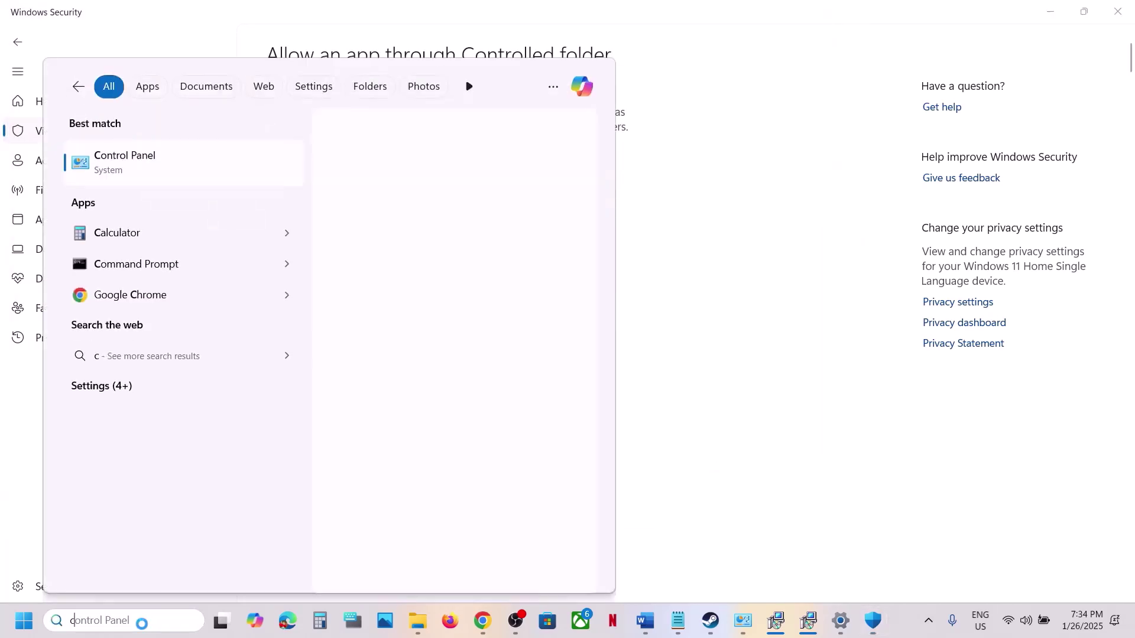
type("contro")
key("Return")
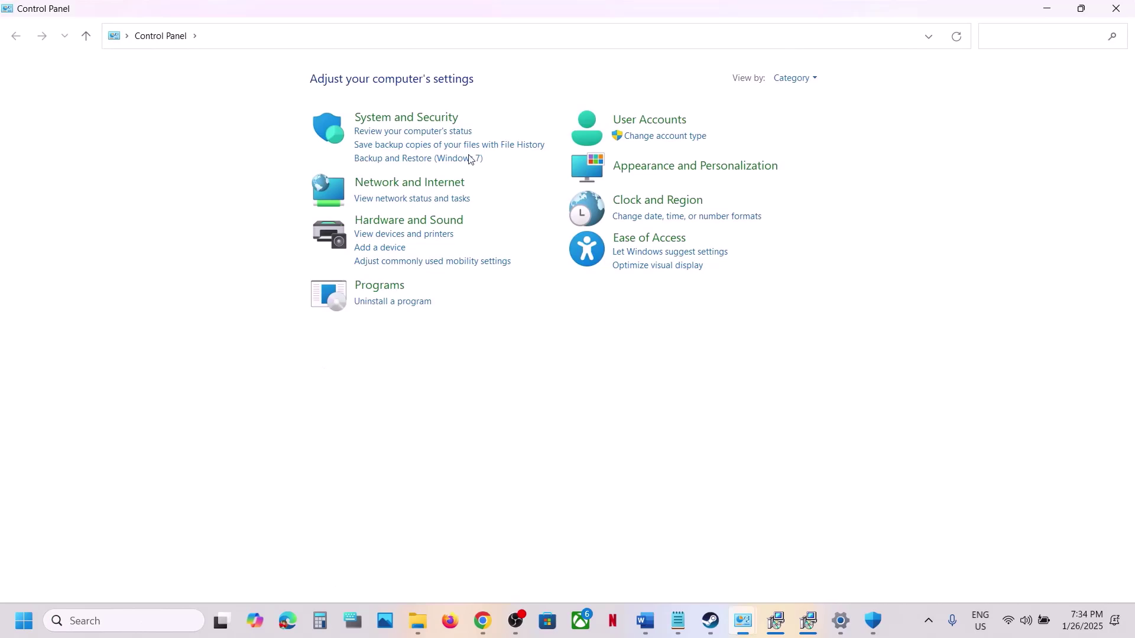
left_click(406, 118)
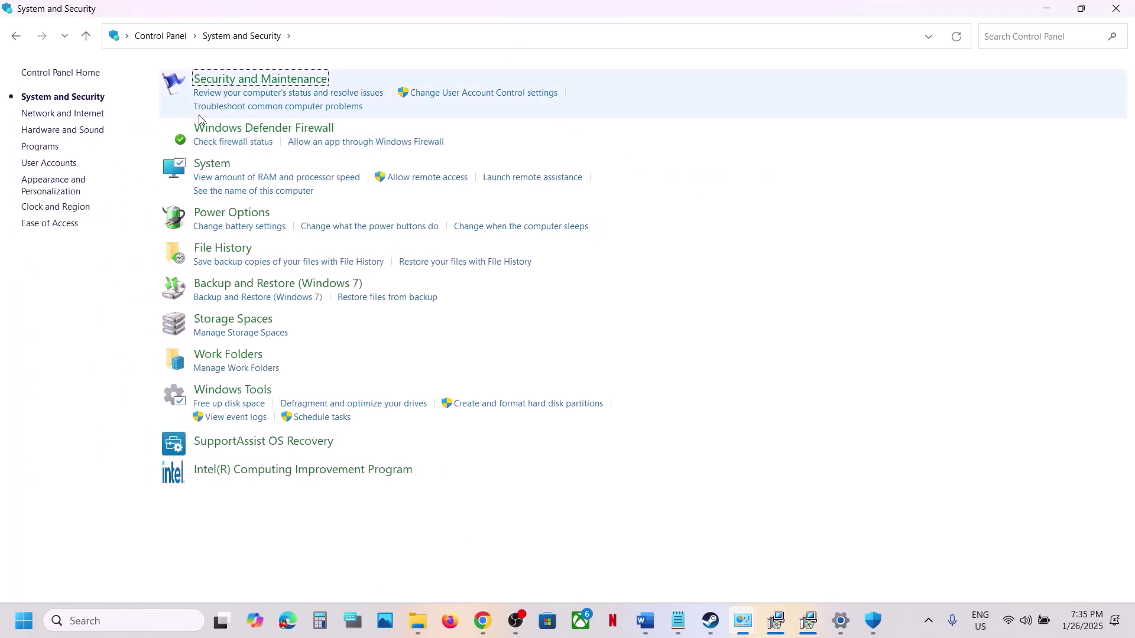
left_click(264, 128)
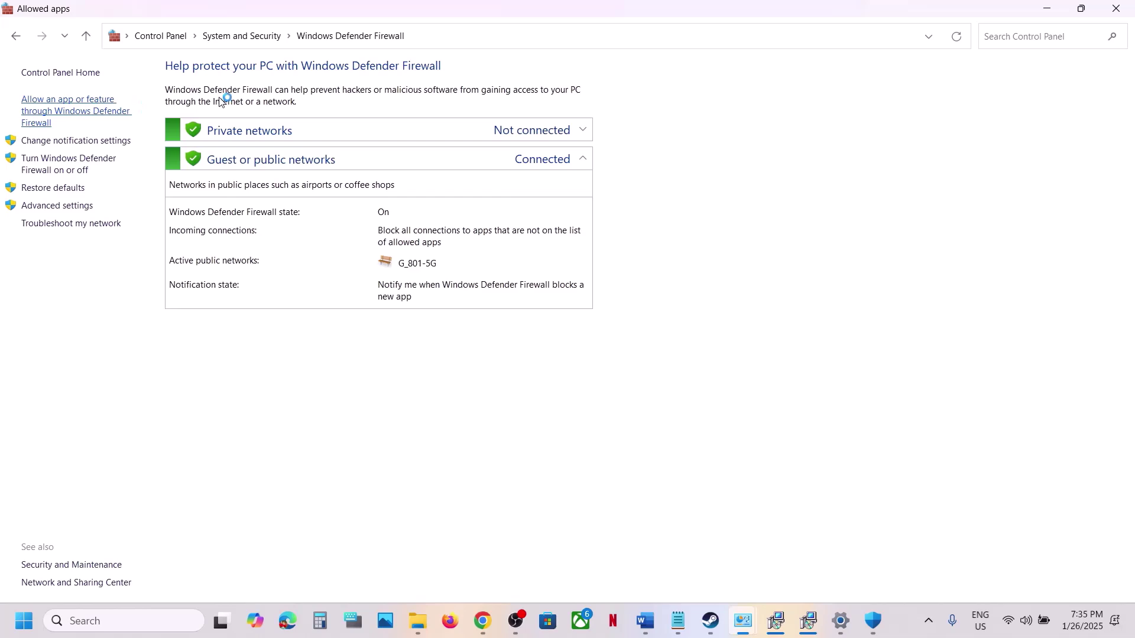
left_click(746, 119)
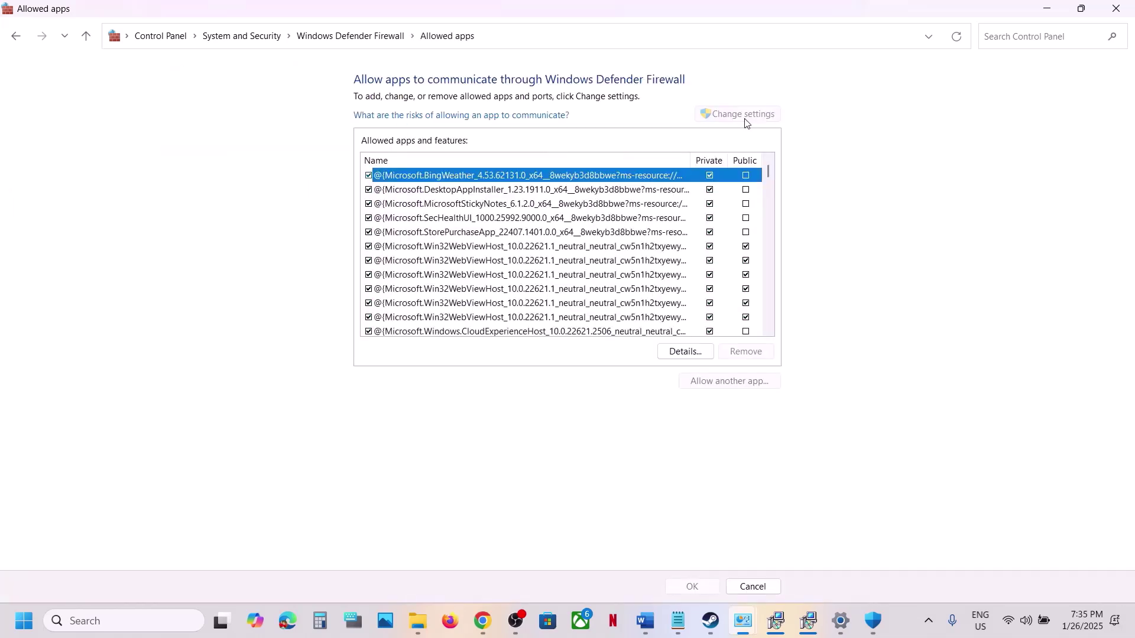
Try adding the TokyoXtremeRacer launcher, dismissing the already-in-list error.
left_click(724, 382)
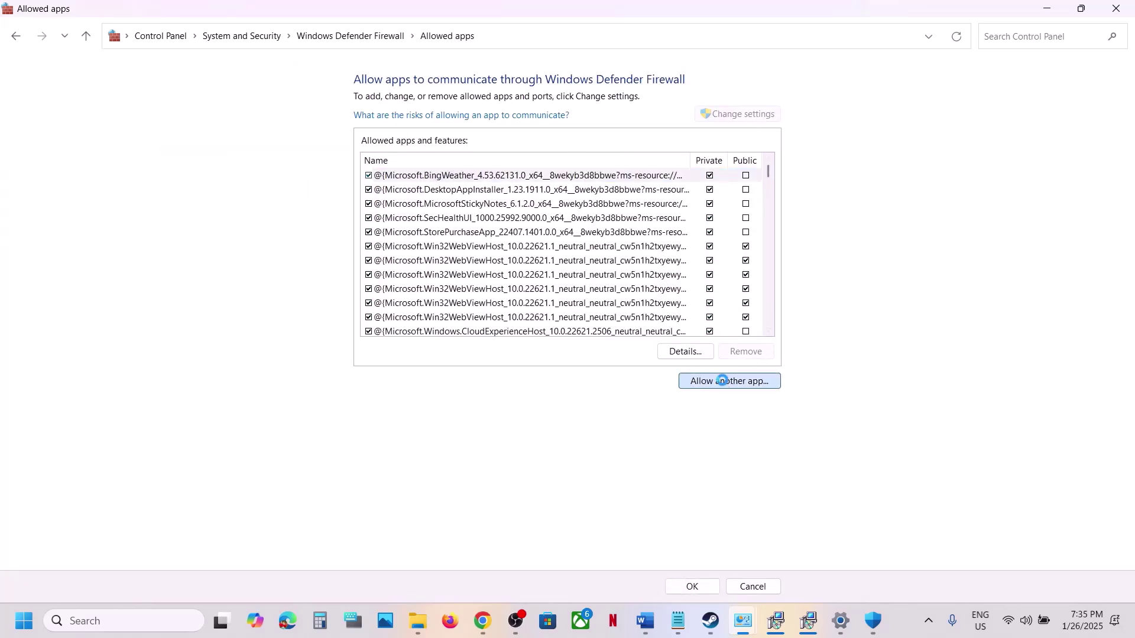
left_click(665, 378)
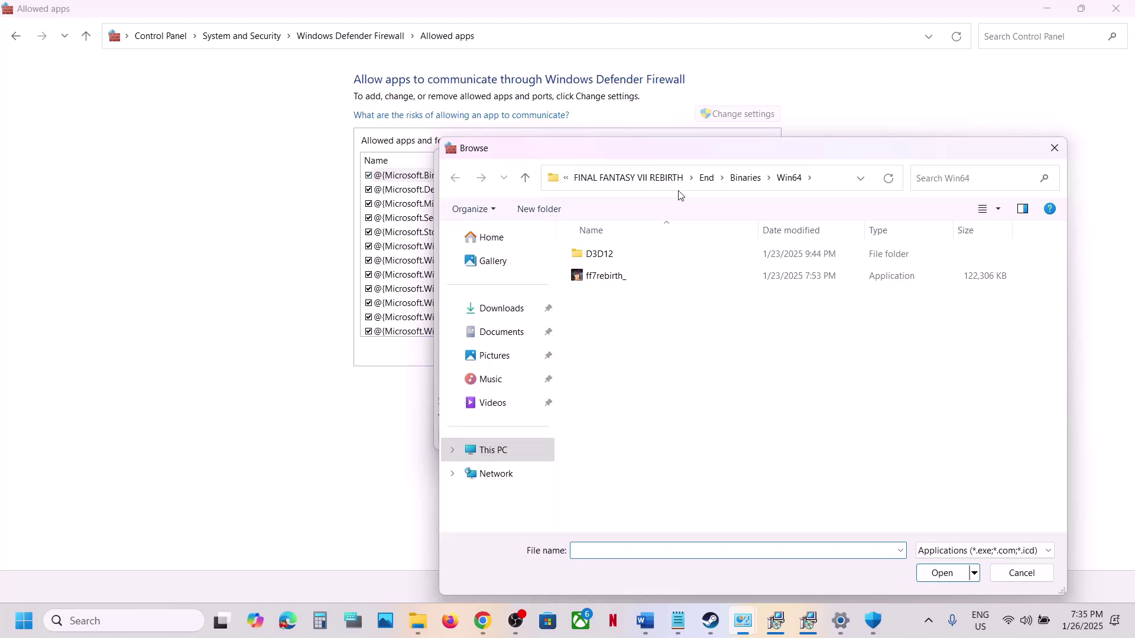
left_click(642, 185)
left_click(659, 179)
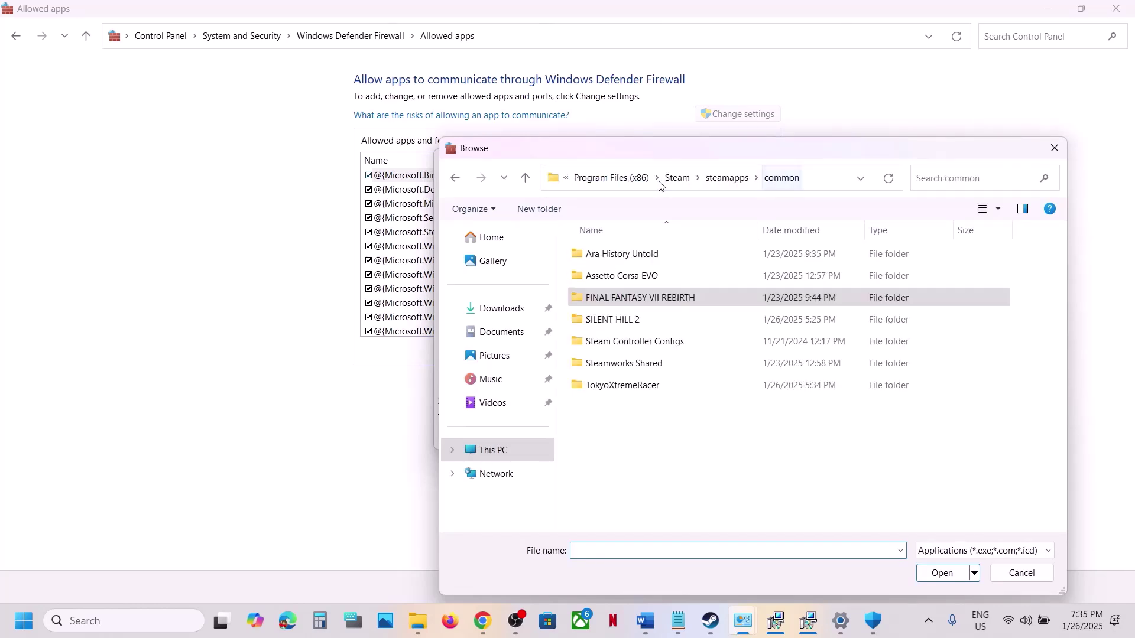
double_click(623, 384)
left_click(622, 298)
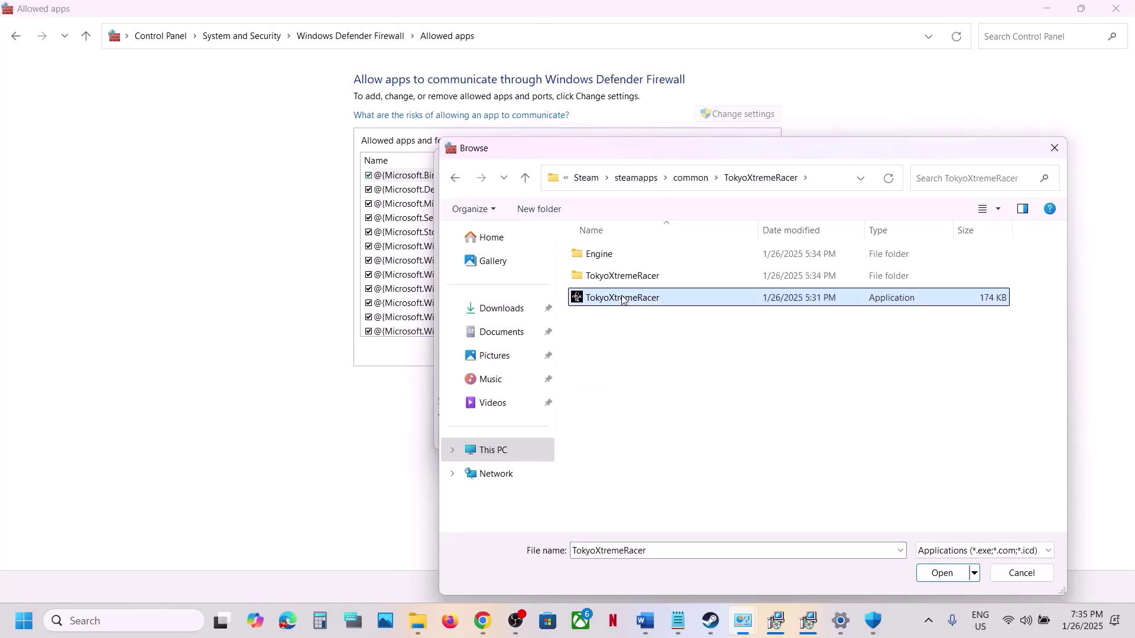
left_click(944, 575)
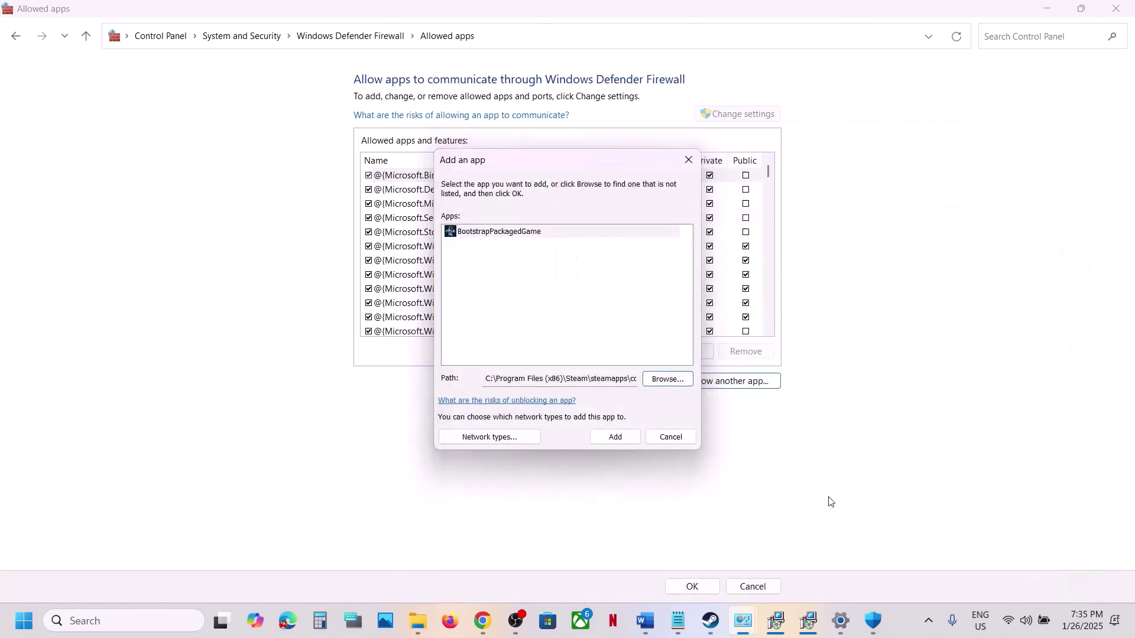
left_click(623, 438)
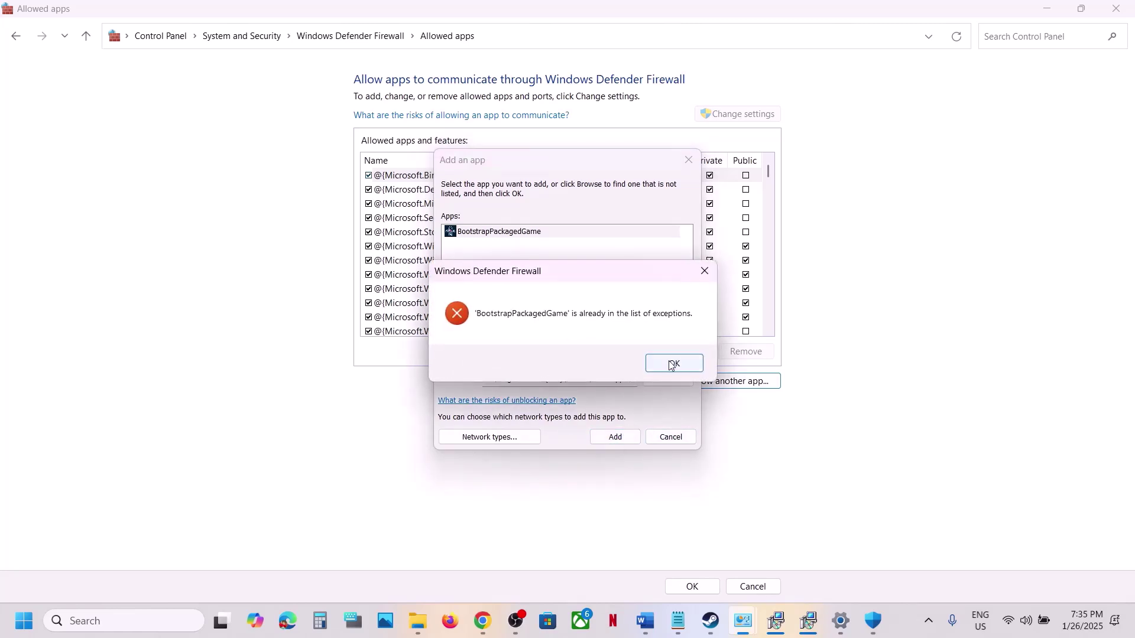
left_click(672, 364)
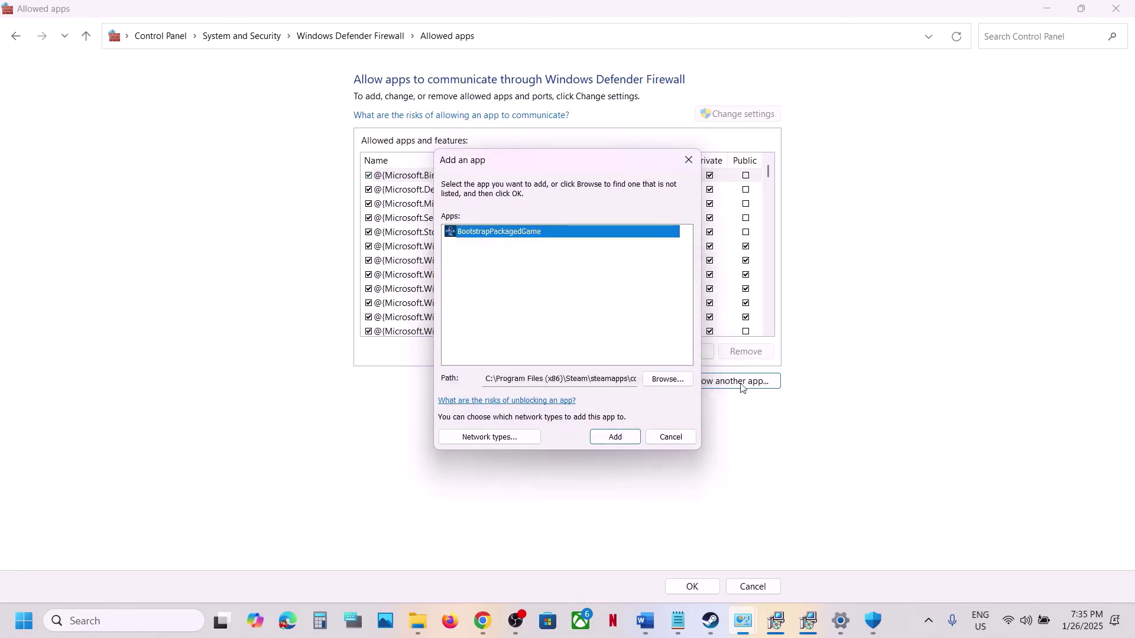
Add TokyoXtremeRacer-Win64-Shipping from Binaries\Win64 to the firewall's allowed apps.
left_click(666, 380)
double_click(624, 278)
double_click(615, 257)
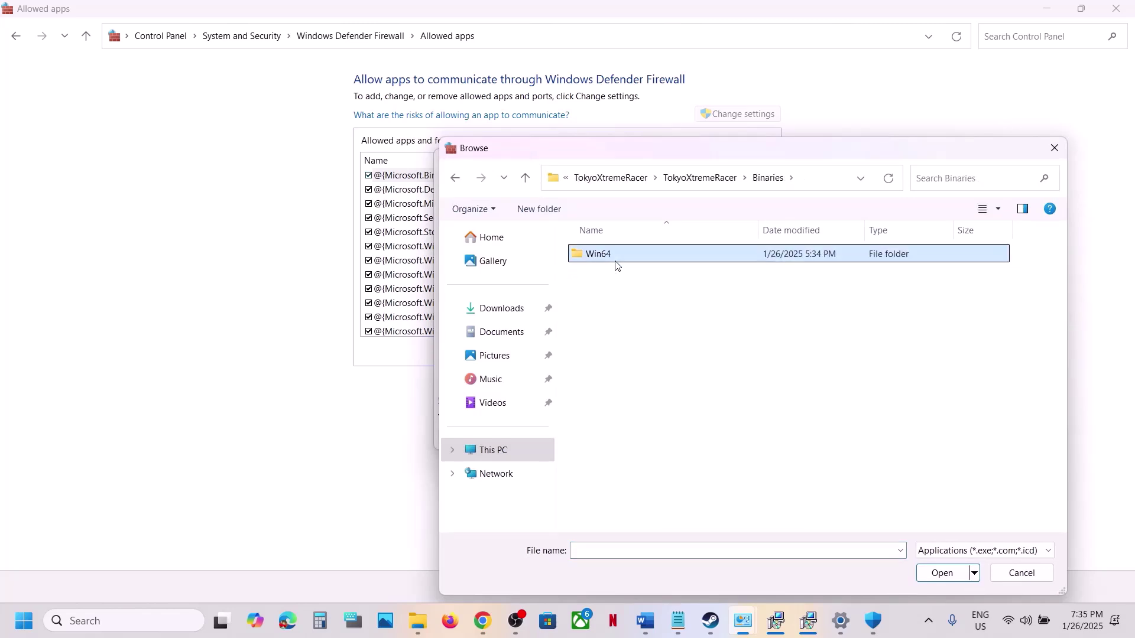
double_click(615, 259)
left_click(618, 276)
left_click(941, 574)
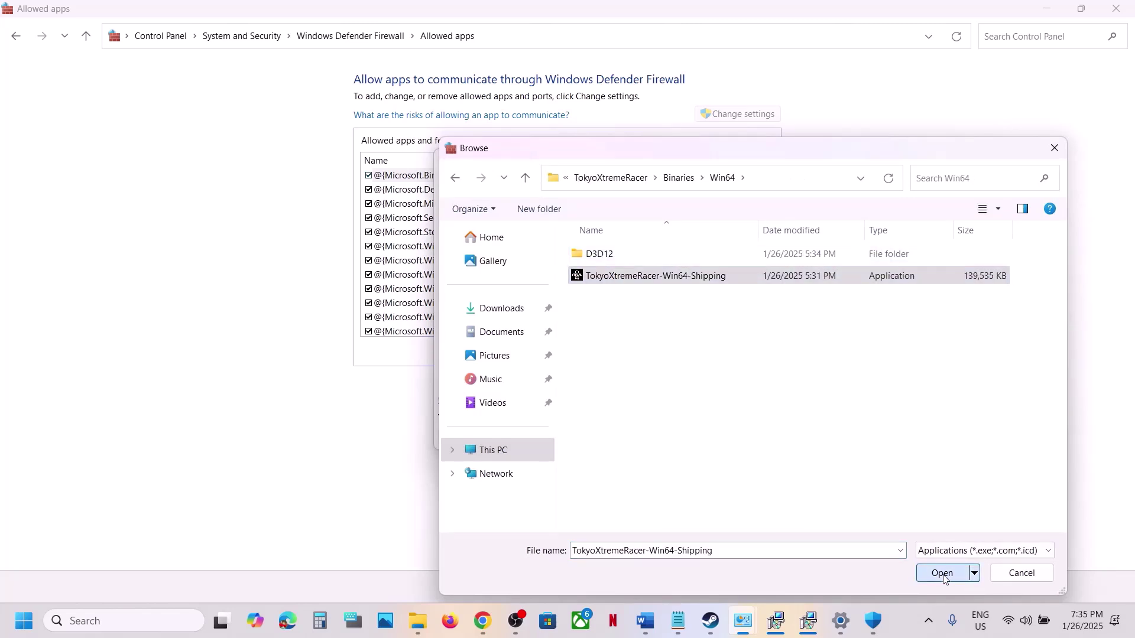
left_click(612, 437)
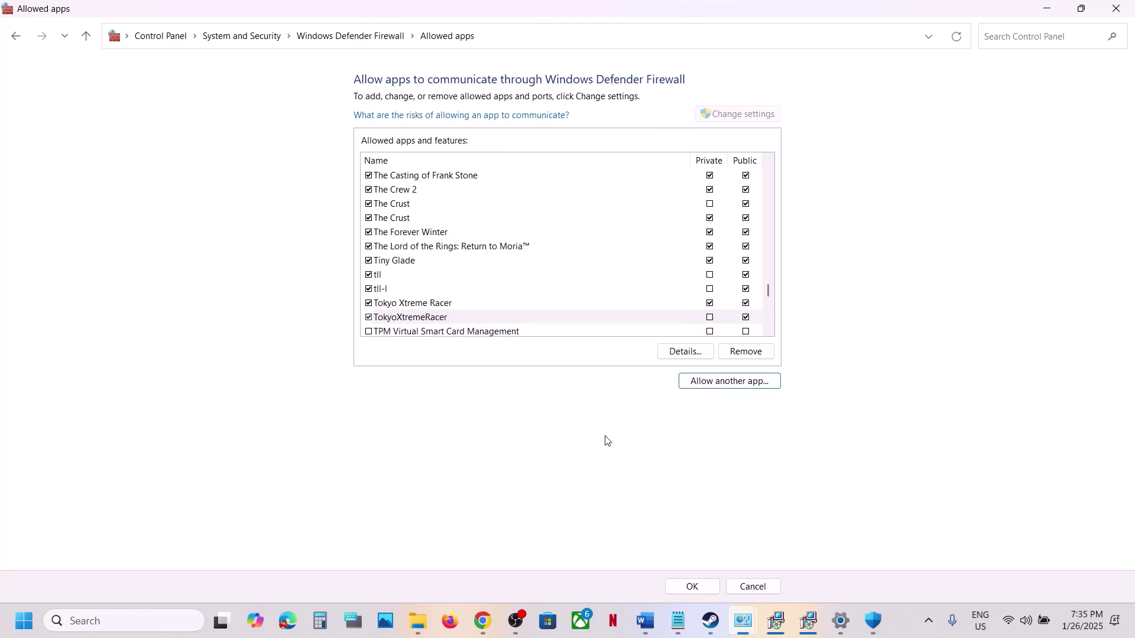
Select the new TokyoXtremeRacer entry in the allowed-apps list.
left_click(396, 303)
left_click(402, 319)
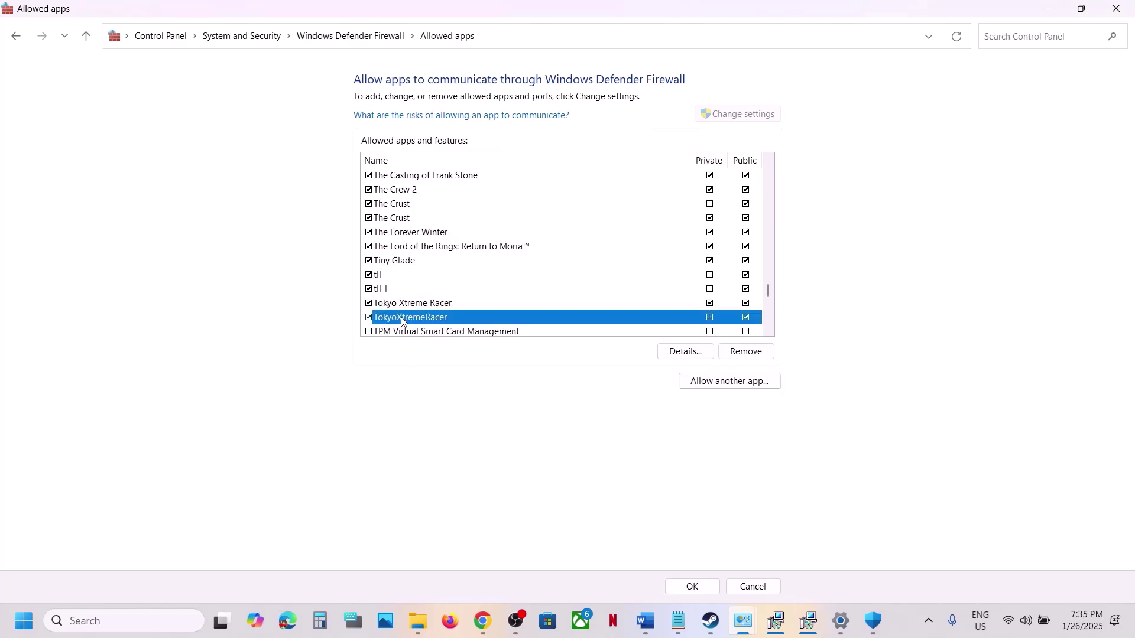
mouse_move(815, 630)
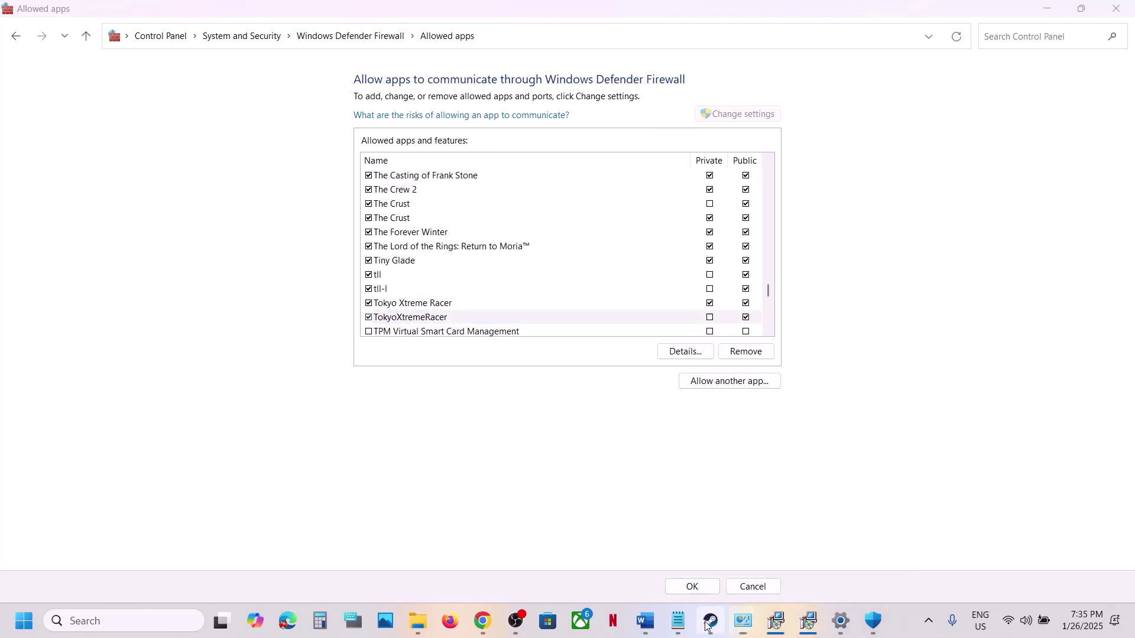
left_click(711, 620)
Scroll the Word checklist to Step 12, Increase the Virtual Memory, and highlight its heading.
left_click(645, 620)
scroll(488, 455, "down", 5)
left_click_drag(193, 237, 647, 260)
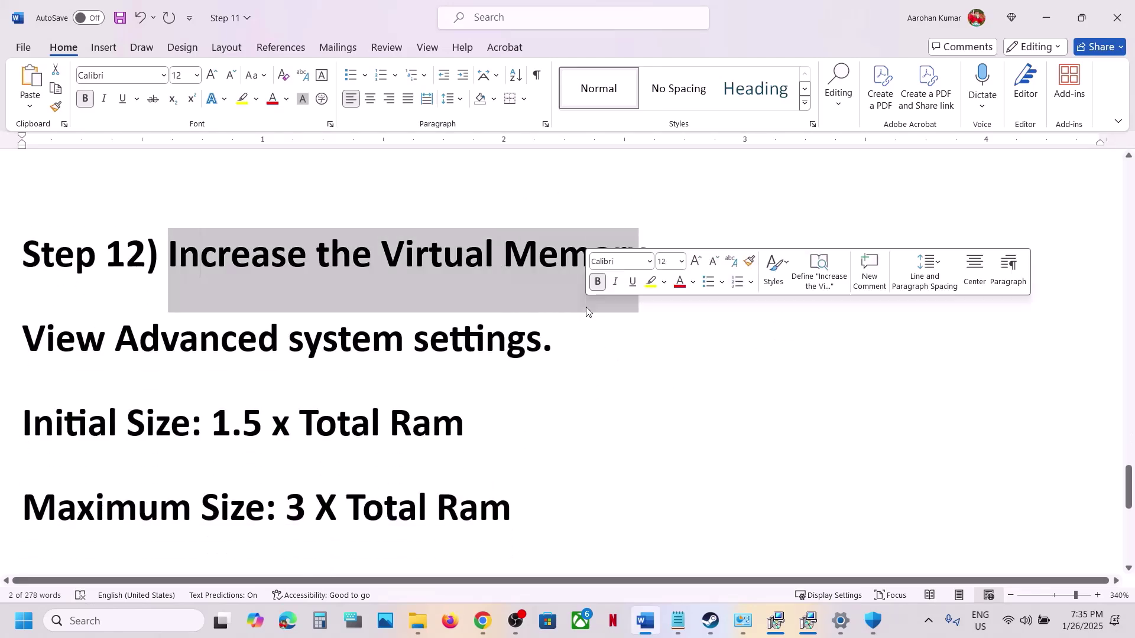
Copy 'View Advanced system settings' from the other Word document into Windows search.
left_click(901, 631)
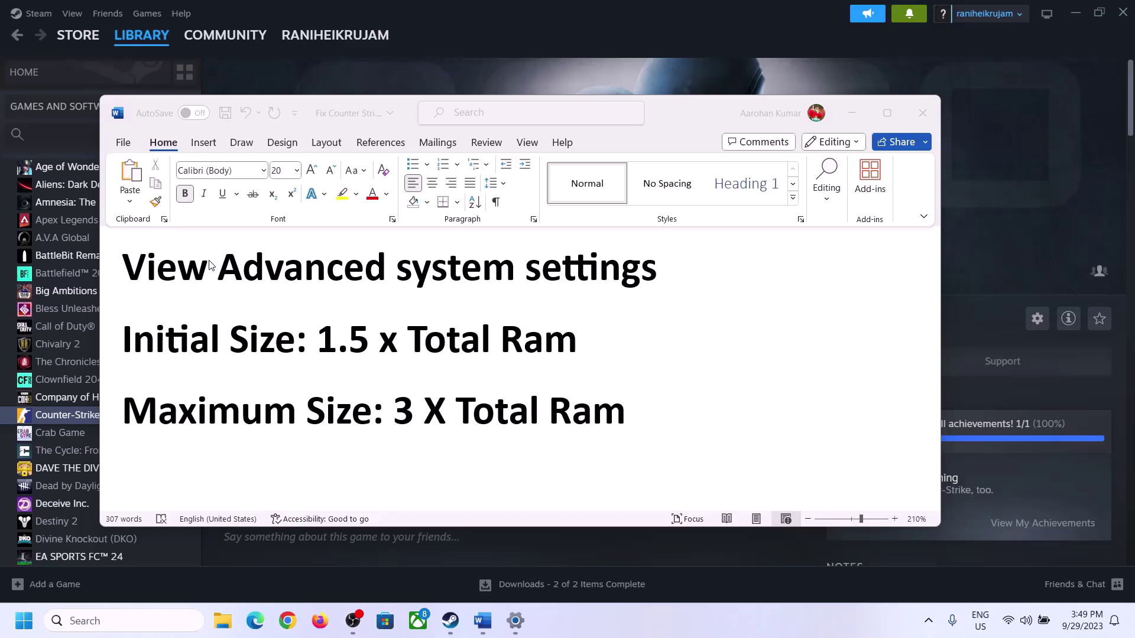
left_click(135, 273)
left_click_drag(134, 273, 620, 286)
key("ctrl+c")
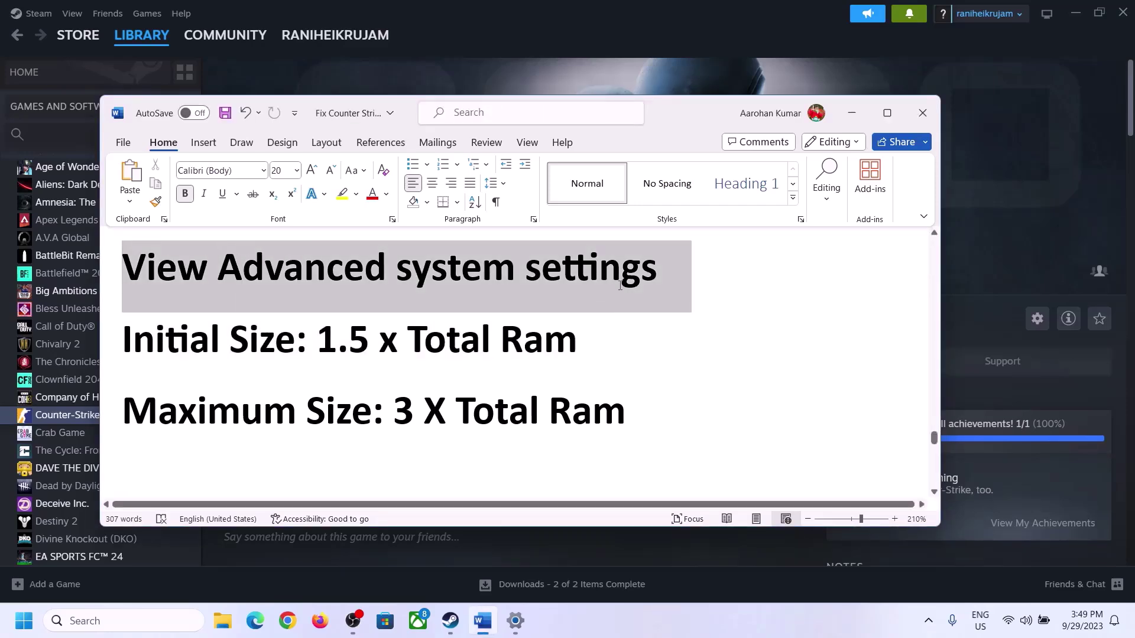
left_click(156, 183)
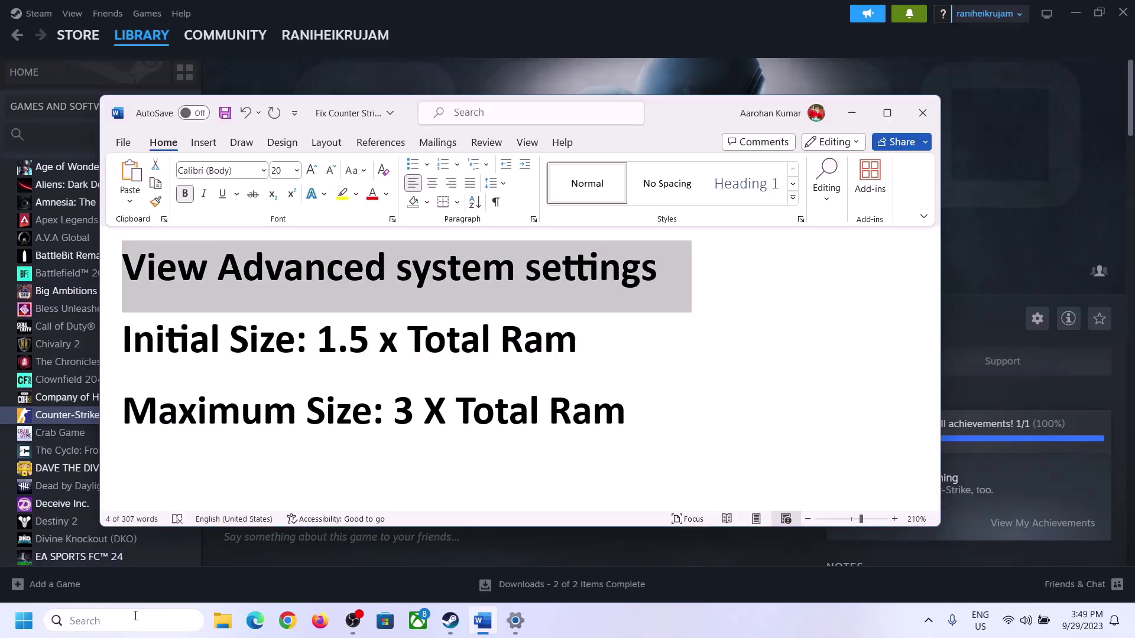
left_click(135, 621)
key("ctrl+v")
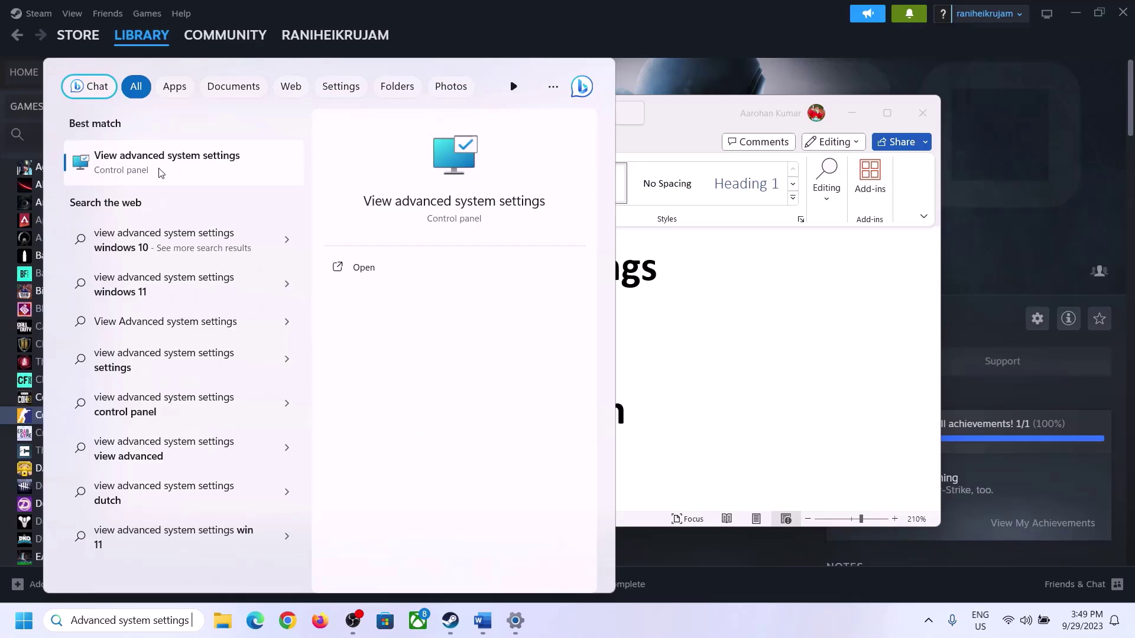
Open System Properties' Performance Options and reach the Virtual Memory settings.
left_click(160, 172)
left_click_drag(236, 114, 508, 205)
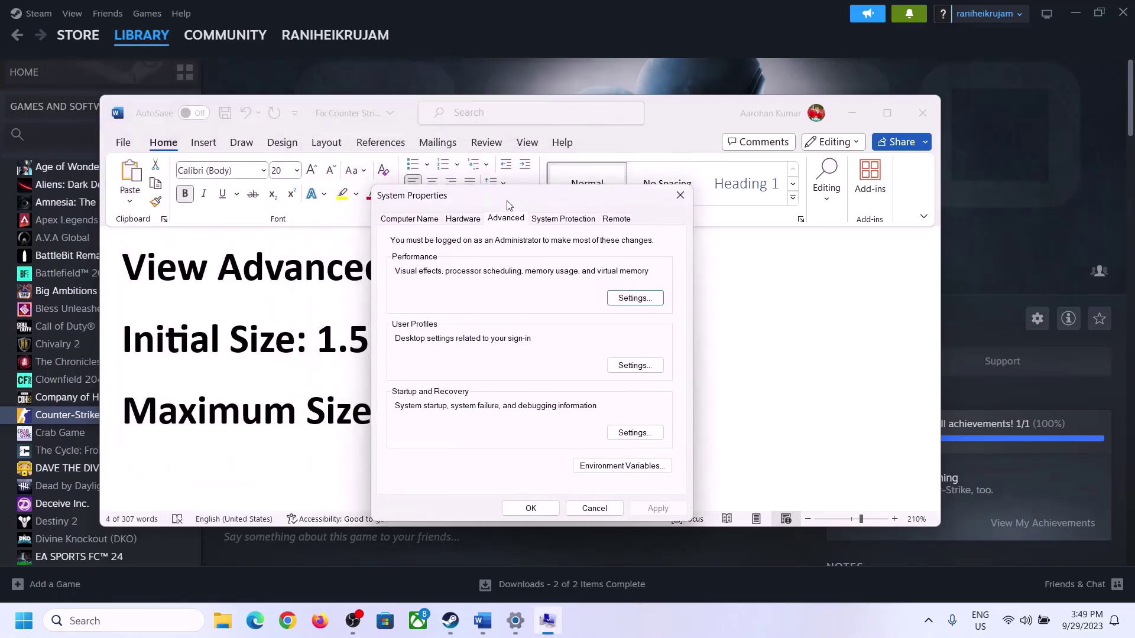
left_click(635, 298)
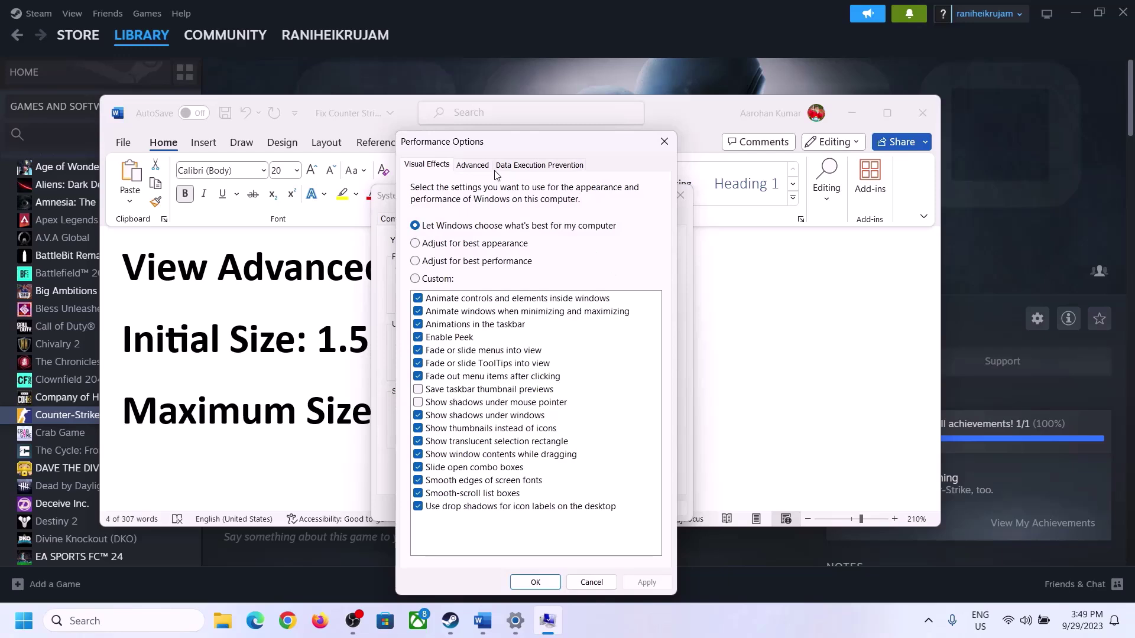
left_click(472, 166)
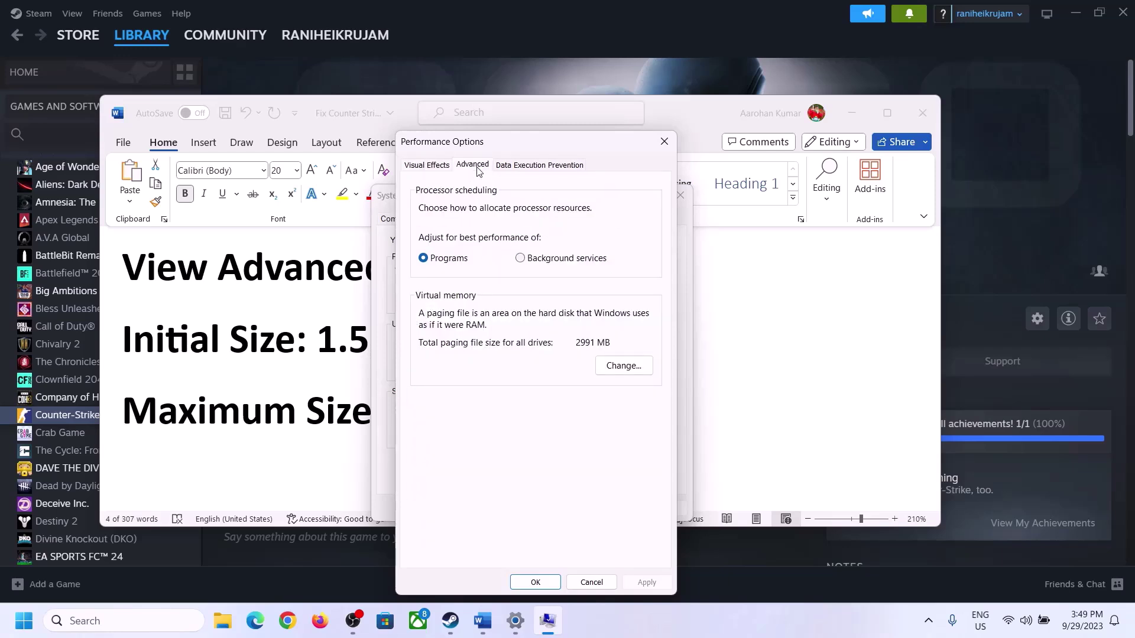
left_click(621, 366)
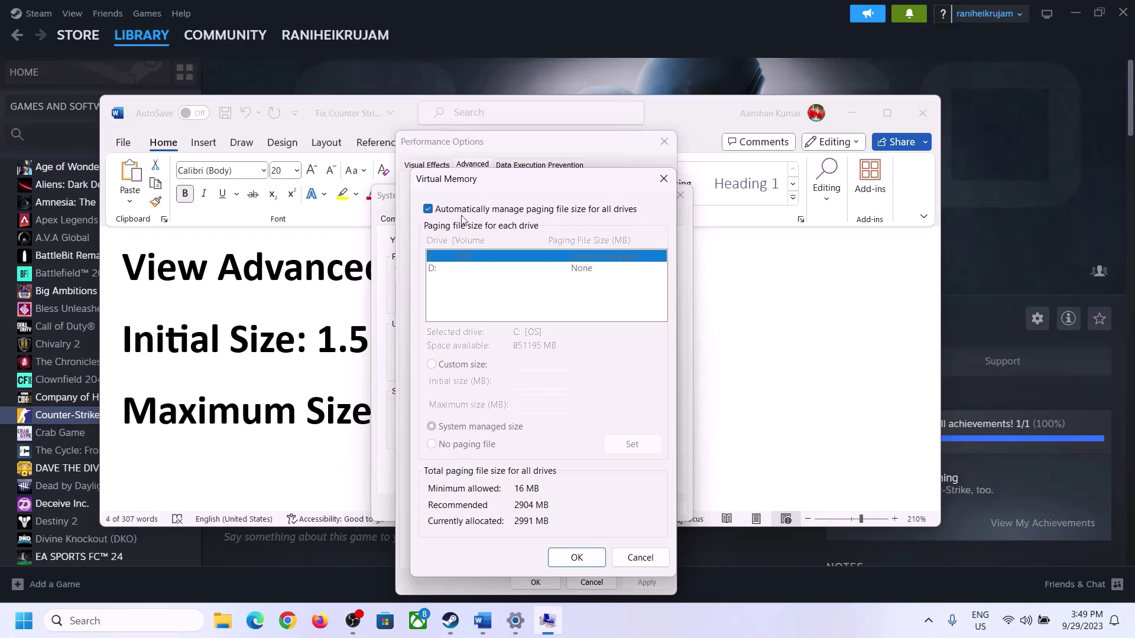
Turn off automatic paging file management, choose Custom size, and highlight Word's 1.5 x Total Ram formula.
left_click(429, 210)
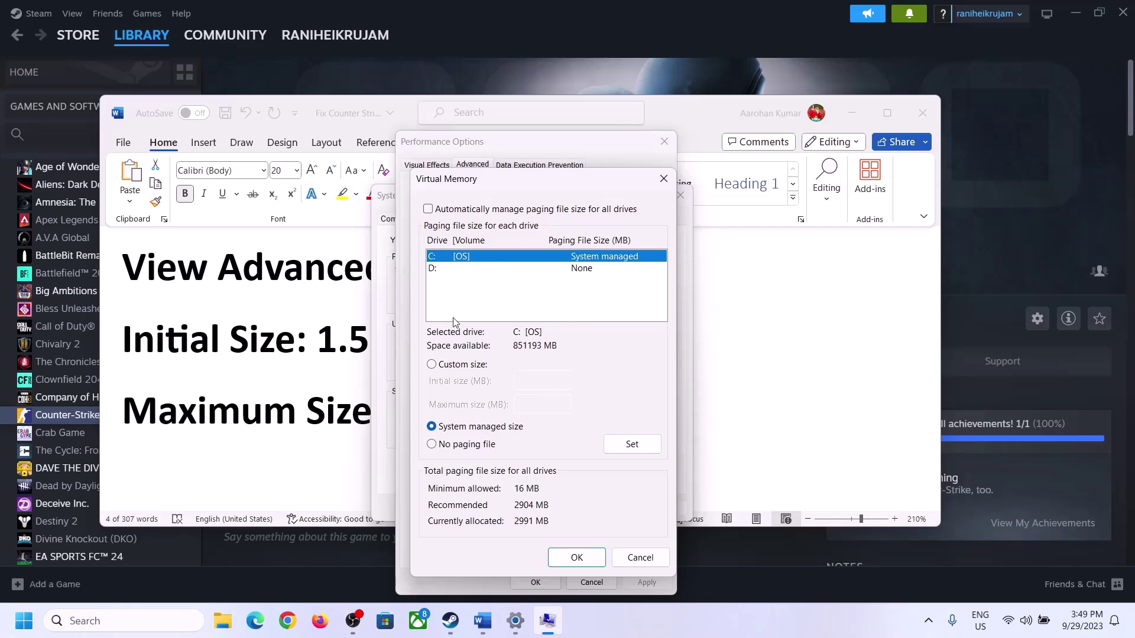
left_click(432, 365)
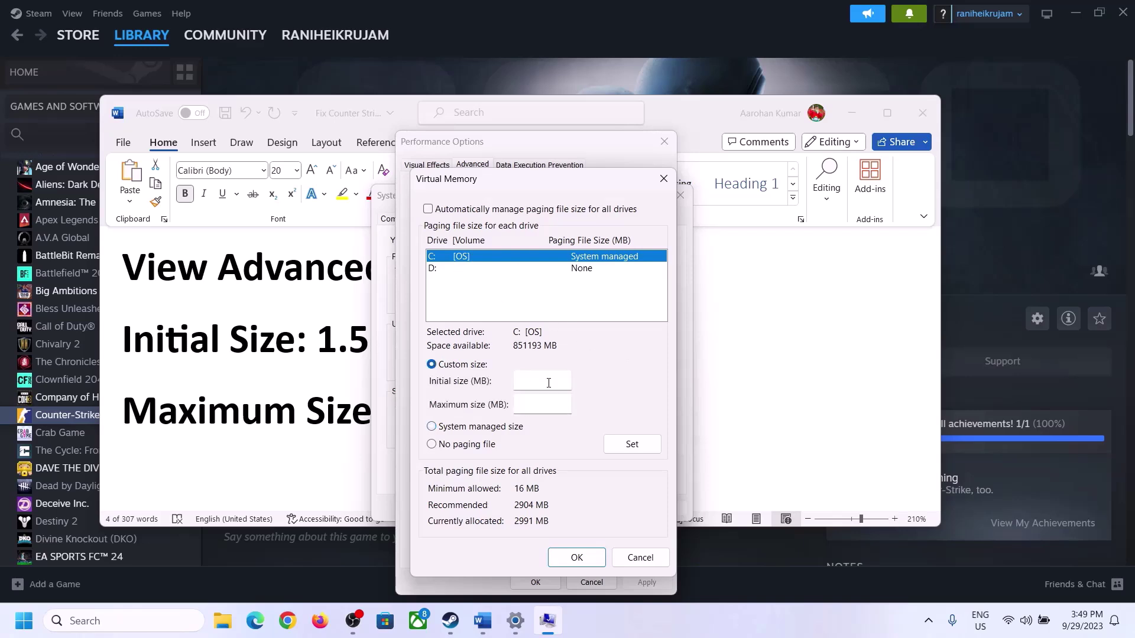
left_click(309, 350)
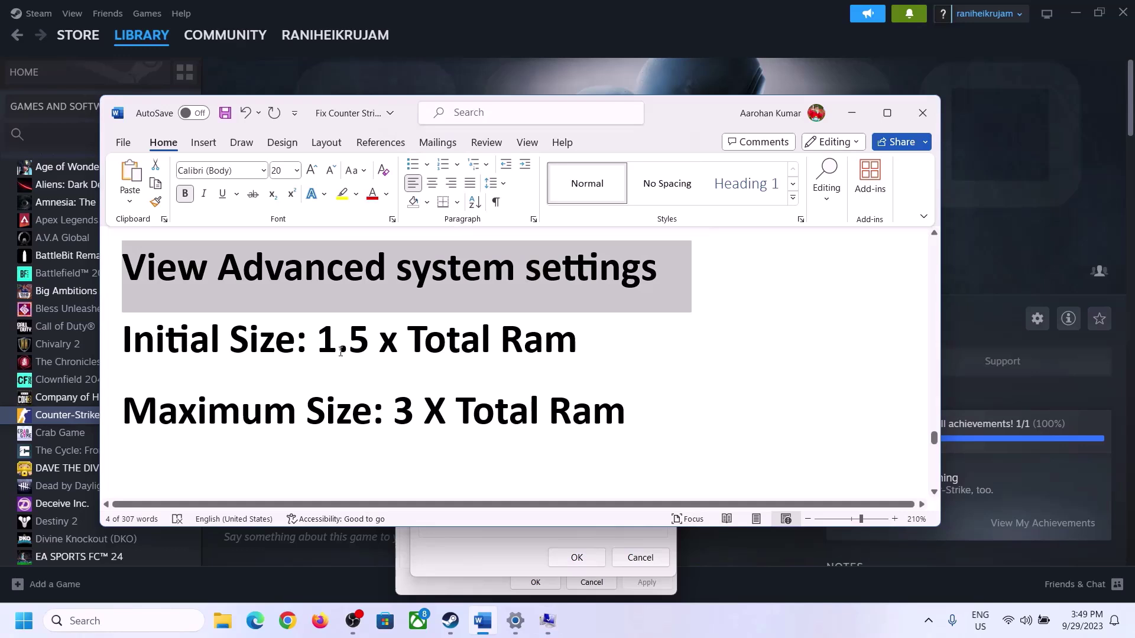
left_click_drag(349, 339, 585, 342)
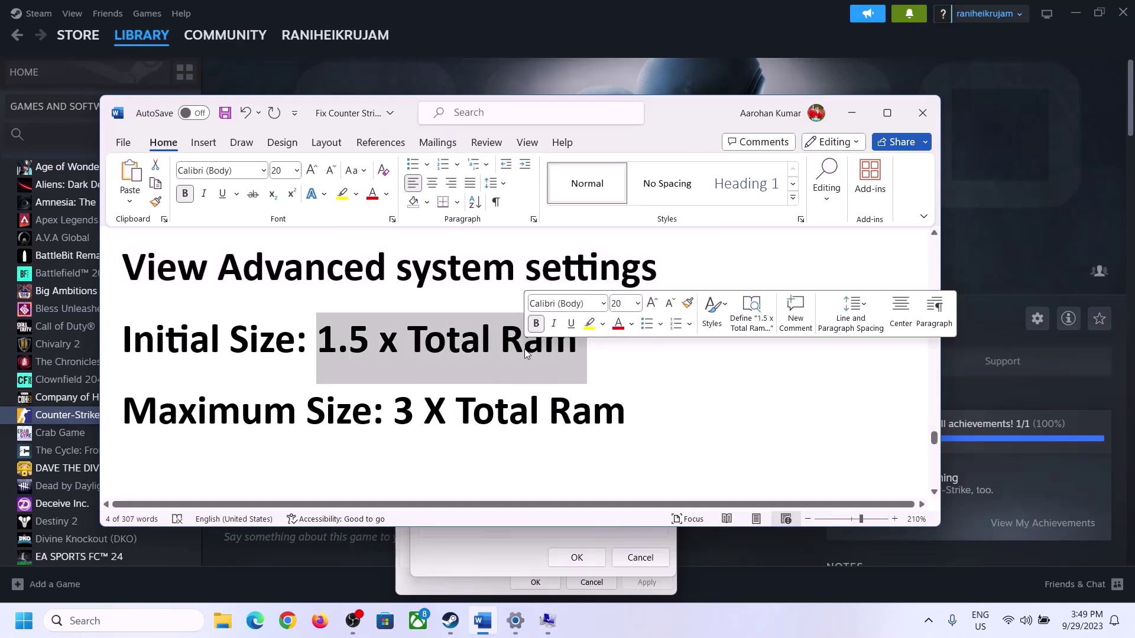
Open System > About in Settings and highlight the 16.0 GB installed RAM value.
left_click(516, 622)
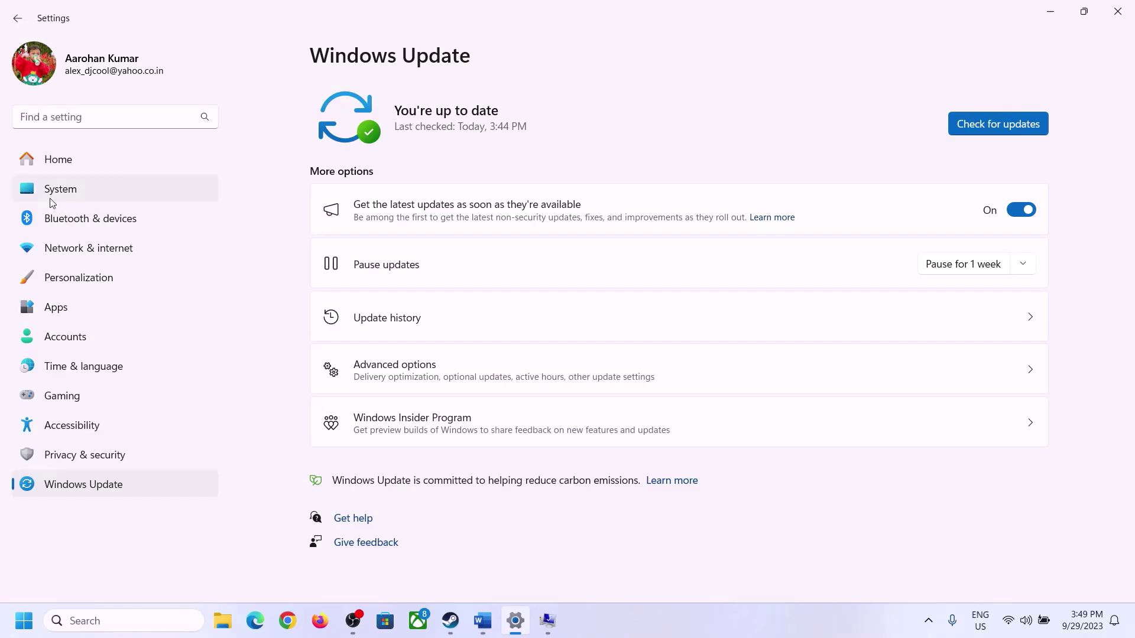
left_click(52, 200)
scroll(406, 491, "down", 8)
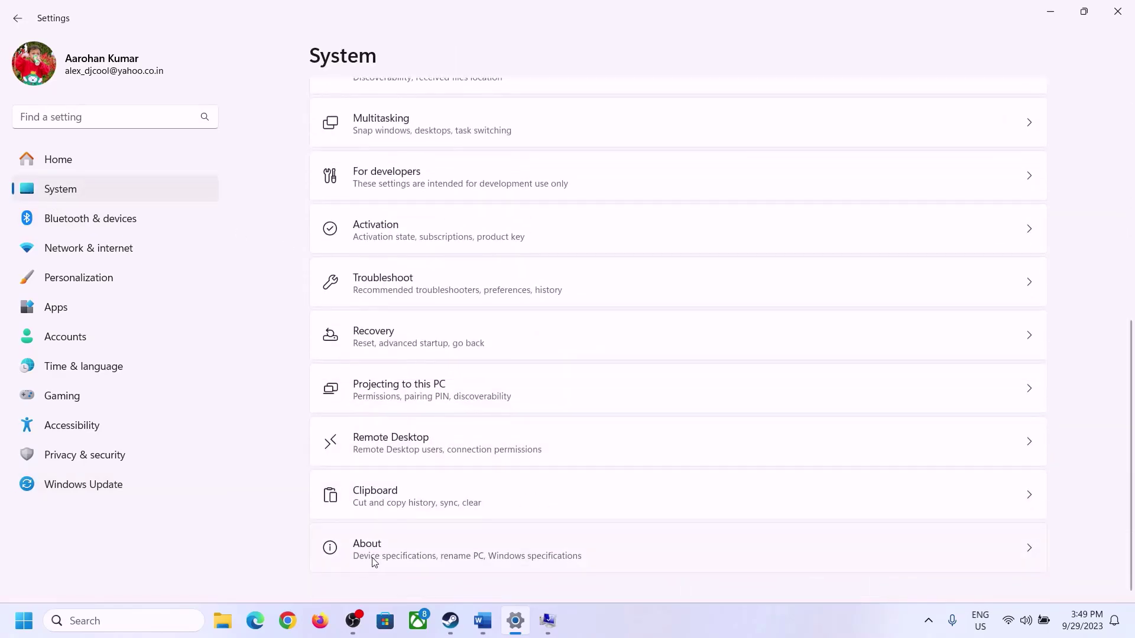
left_click(374, 558)
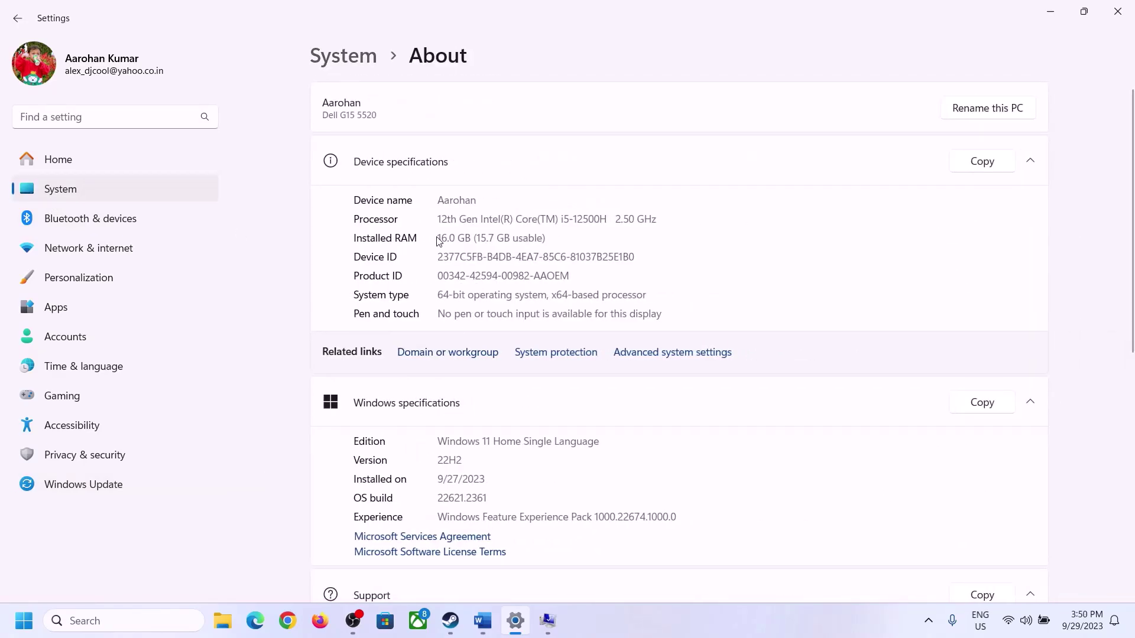
left_click_drag(446, 237, 432, 240)
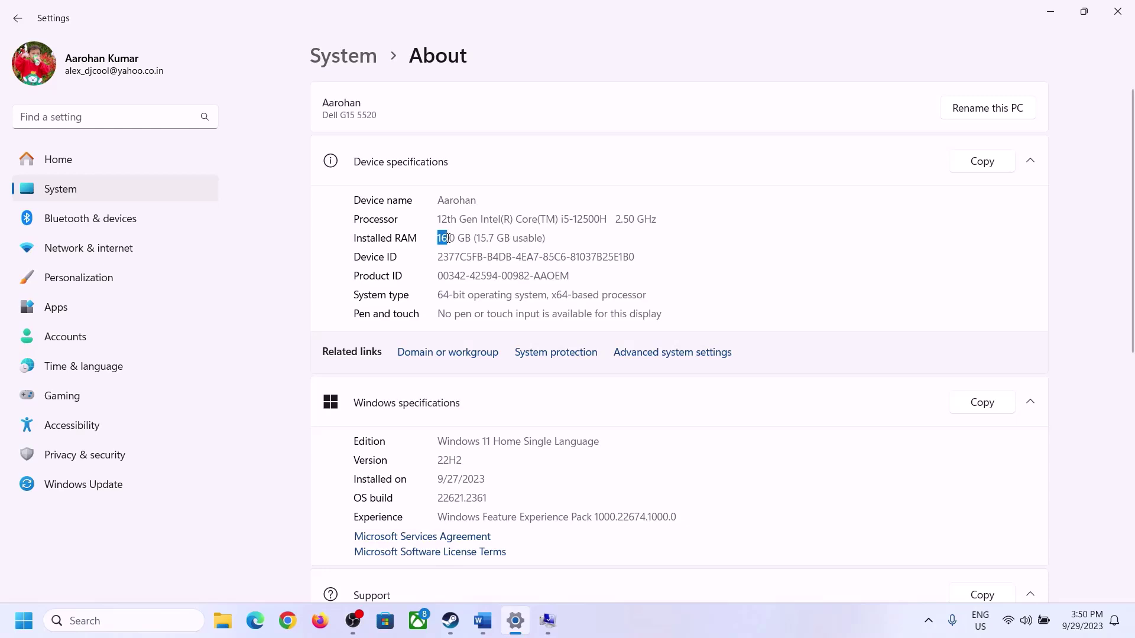